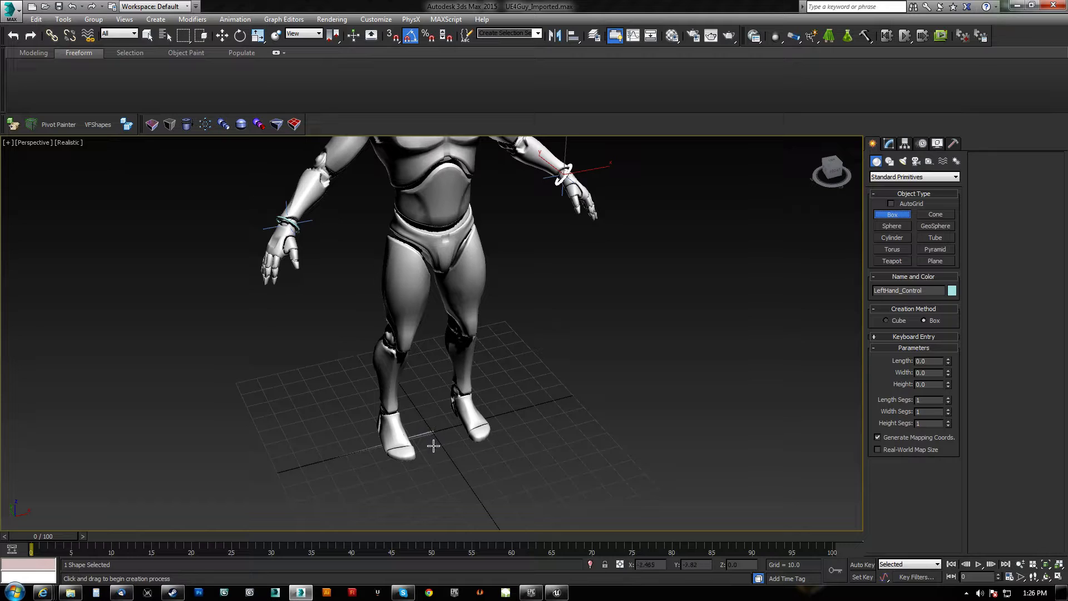
# Step: Create a box about 7.6 long, 3.2 wide and 13.3 high between the feet and convert it to an editable poly
pyautogui.moveTo(432, 441); pyautogui.dragTo(434, 424)
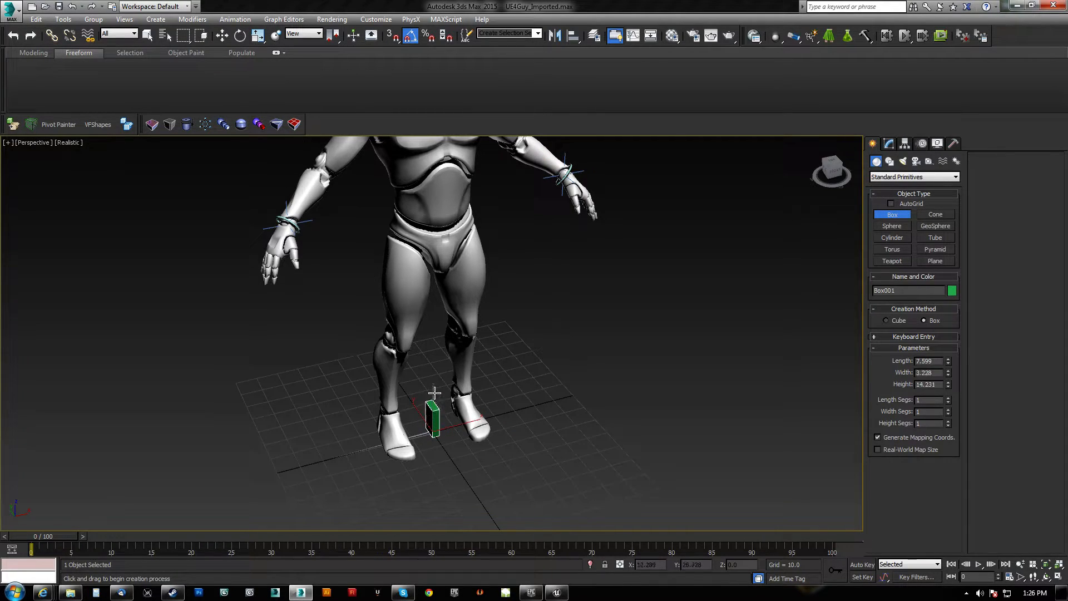
pyautogui.keyDown('alt'); pyautogui.moveTo(435, 394); pyautogui.dragTo(369, 390, button='middle'); pyautogui.keyUp('alt')
pyautogui.scroll(5, 368, 390)
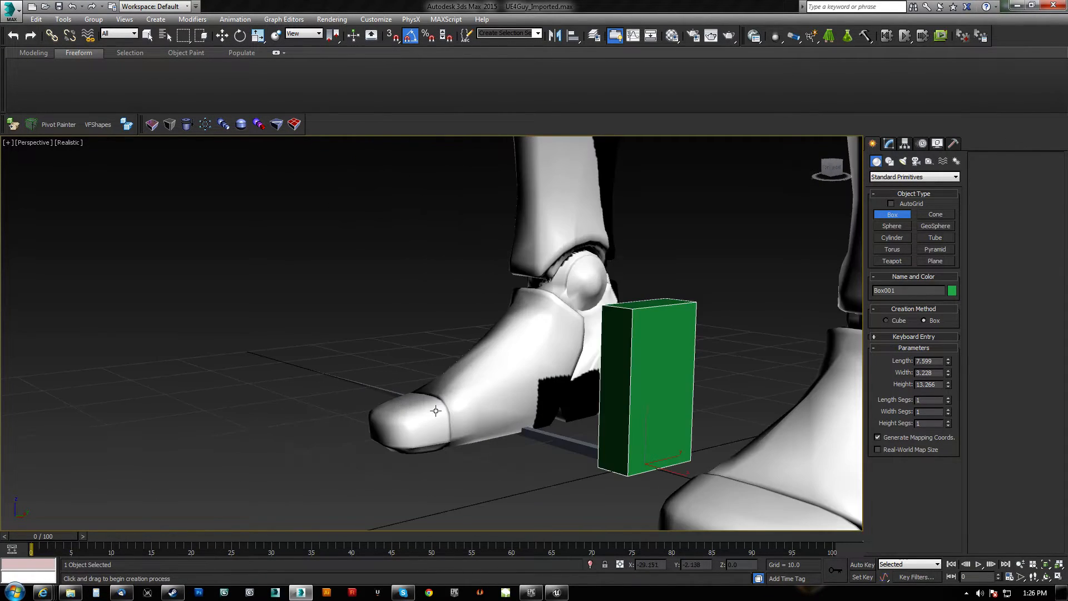
pyautogui.hotkey('ctrl', 'e')
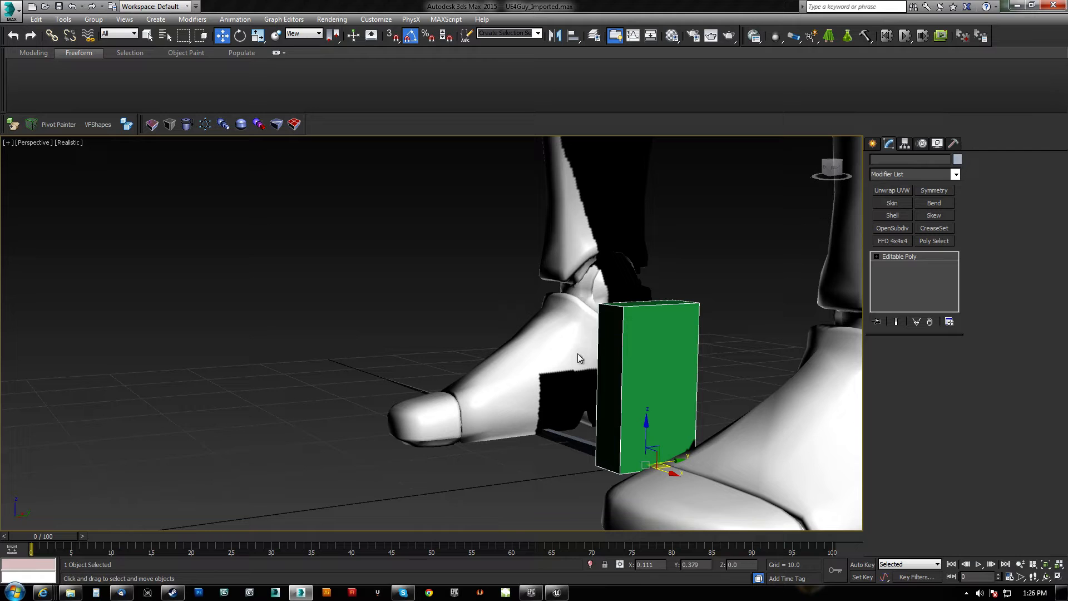
# Step: Extrude the box's top polygon upward to add a block above the rear grip
pyautogui.keyDown('alt'); pyautogui.moveTo(617, 327); pyautogui.dragTo(612, 357, button='middle'); pyautogui.keyUp('alt')
pyautogui.press('q')
pyautogui.press('4')
pyautogui.click(659, 320)
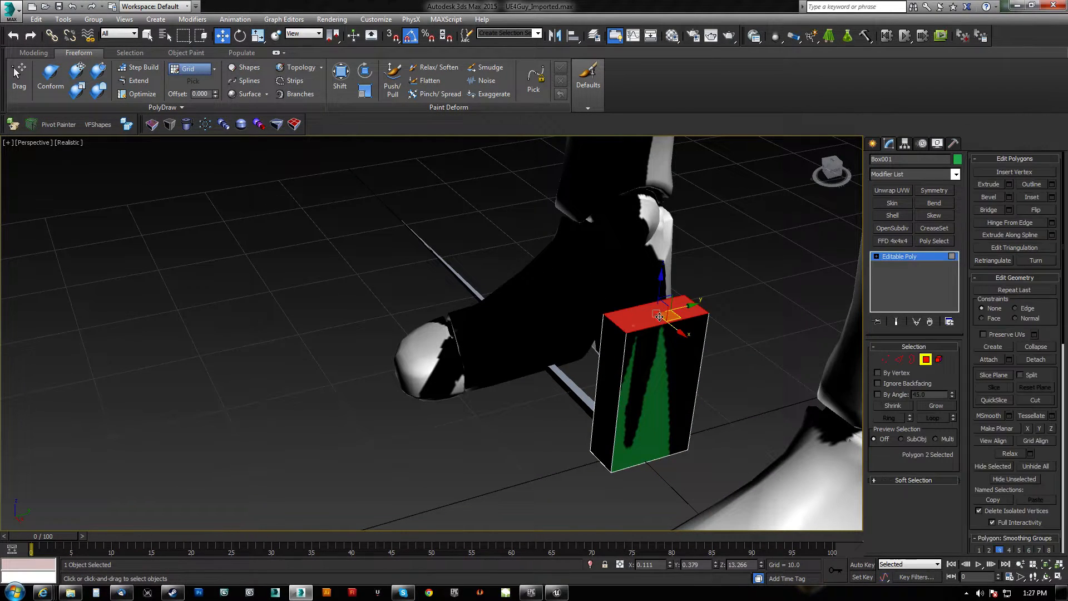
pyautogui.click(993, 184)
pyautogui.moveTo(649, 316); pyautogui.dragTo(605, 164)
# Step: Extrude the upper block's front polygon forward in segments to form the long gun body
pyautogui.moveTo(588, 308)
pyautogui.keyDown('alt'); pyautogui.mouseDown(button='middle')
pyautogui.moveTo(567, 250)
pyautogui.moveTo(605, 318)
pyautogui.mouseUp(button='middle'); pyautogui.keyUp('alt')
pyautogui.scroll(-5, 567, 309)
pyautogui.keyDown('alt'); pyautogui.moveTo(545, 332); pyautogui.dragTo(467, 303, button='middle'); pyautogui.keyUp('alt')
pyautogui.scroll(5, 437, 317)
pyautogui.keyDown('shift'); pyautogui.moveTo(575, 345); pyautogui.dragTo(686, 231); pyautogui.keyUp('shift')
# Step: Extrude the polygon beneath the body's middle segment downward into a front grip and lower its bottom end
pyautogui.click(623, 374)
pyautogui.keyDown('shift'); pyautogui.moveTo(623, 374); pyautogui.dragTo(622, 310); pyautogui.keyUp('shift')
pyautogui.keyDown('alt'); pyautogui.moveTo(603, 374); pyautogui.dragTo(410, 324, button='middle'); pyautogui.keyUp('alt')
pyautogui.scroll(-4, 464, 405)
pyautogui.keyDown('alt'); pyautogui.moveTo(462, 376); pyautogui.dragTo(454, 365, button='middle'); pyautogui.keyUp('alt')
pyautogui.press('w')
pyautogui.moveTo(453, 365); pyautogui.dragTo(454, 379)
# Step: Connect the edges around the body between the grips and around the rear grip to add an edge loop to each
pyautogui.keyDown('alt'); pyautogui.moveTo(455, 380); pyautogui.dragTo(601, 314, button='middle'); pyautogui.keyUp('alt')
pyautogui.scroll(3, 572, 342)
pyautogui.press('2')
pyautogui.moveTo(554, 403); pyautogui.dragTo(670, 423)
pyautogui.keyDown('ctrl'); pyautogui.moveTo(501, 228); pyautogui.dragTo(518, 380); pyautogui.keyUp('ctrl')
pyautogui.click(1029, 224)
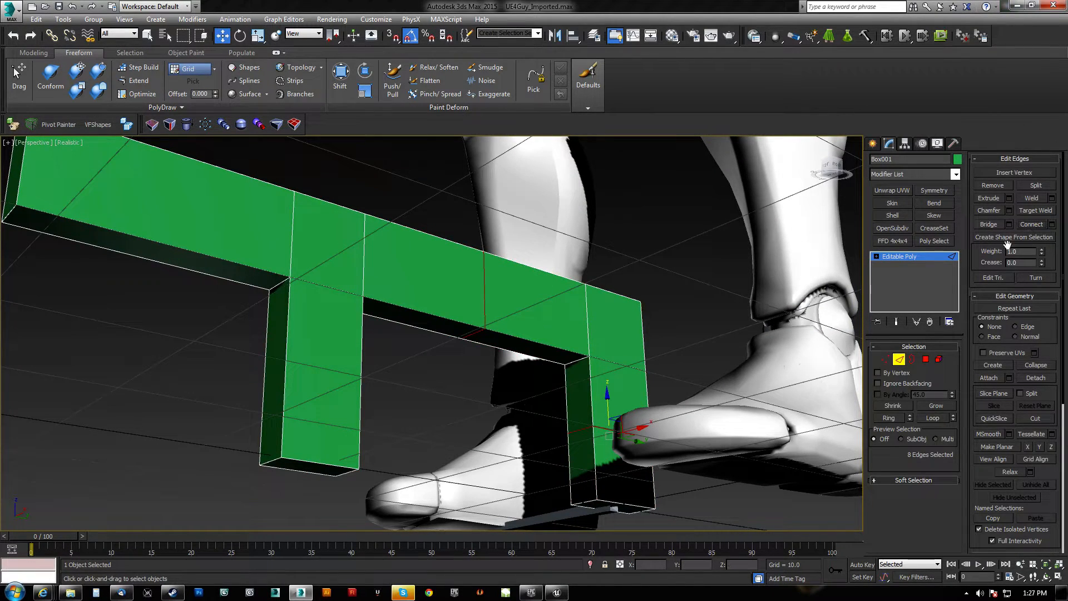
# Step: Chamfer the two new edge loops into narrow bands and move the band on the body close to the rear grip
pyautogui.click(990, 213)
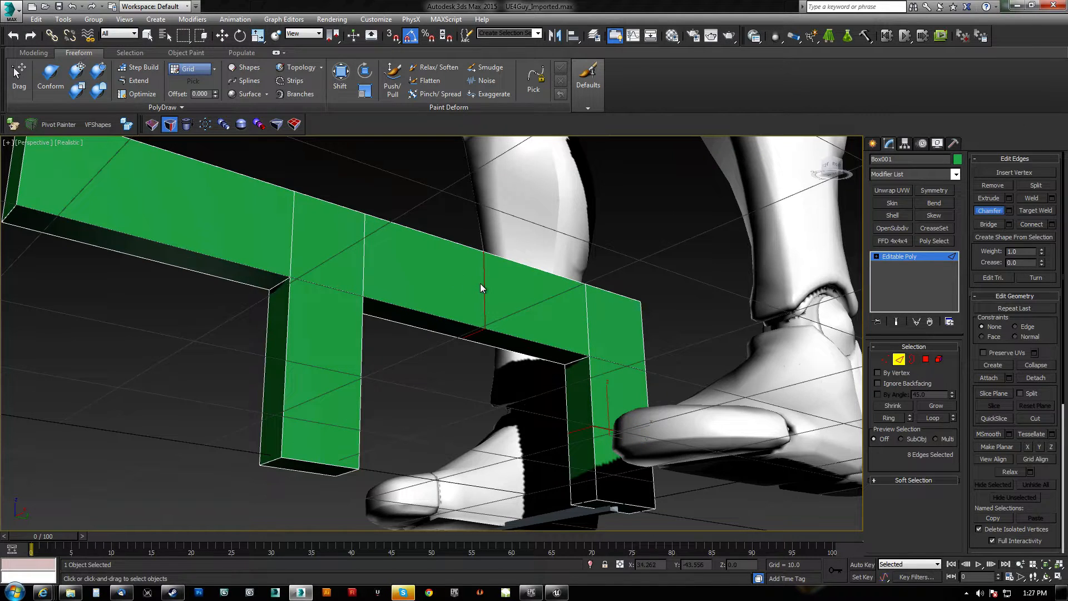
pyautogui.moveTo(484, 285); pyautogui.dragTo(485, 282)
pyautogui.keyDown('alt'); pyautogui.moveTo(480, 321); pyautogui.dragTo(535, 232); pyautogui.keyUp('alt')
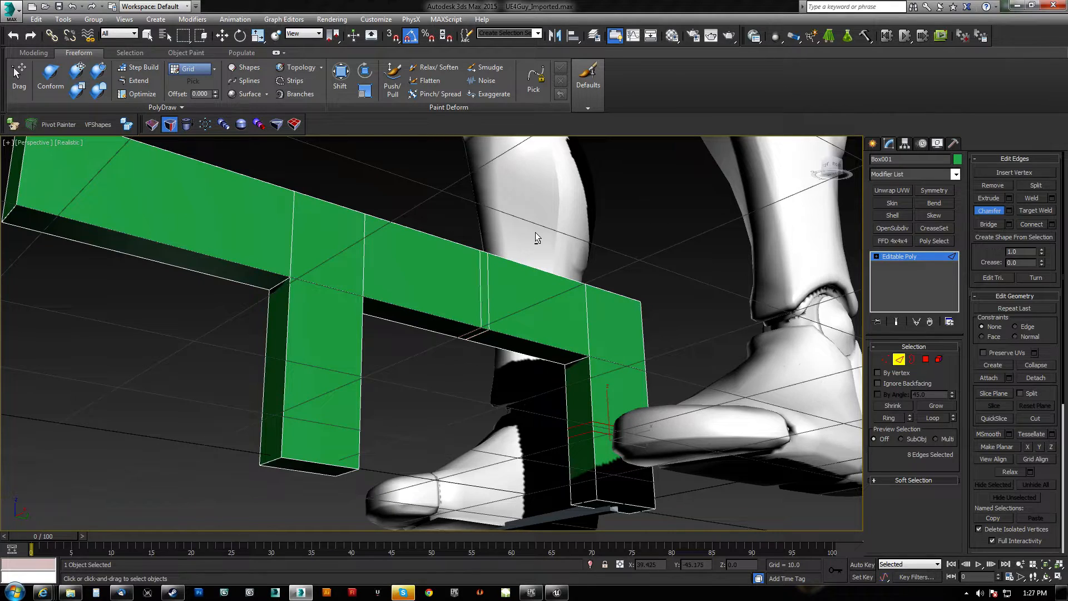
pyautogui.press('w')
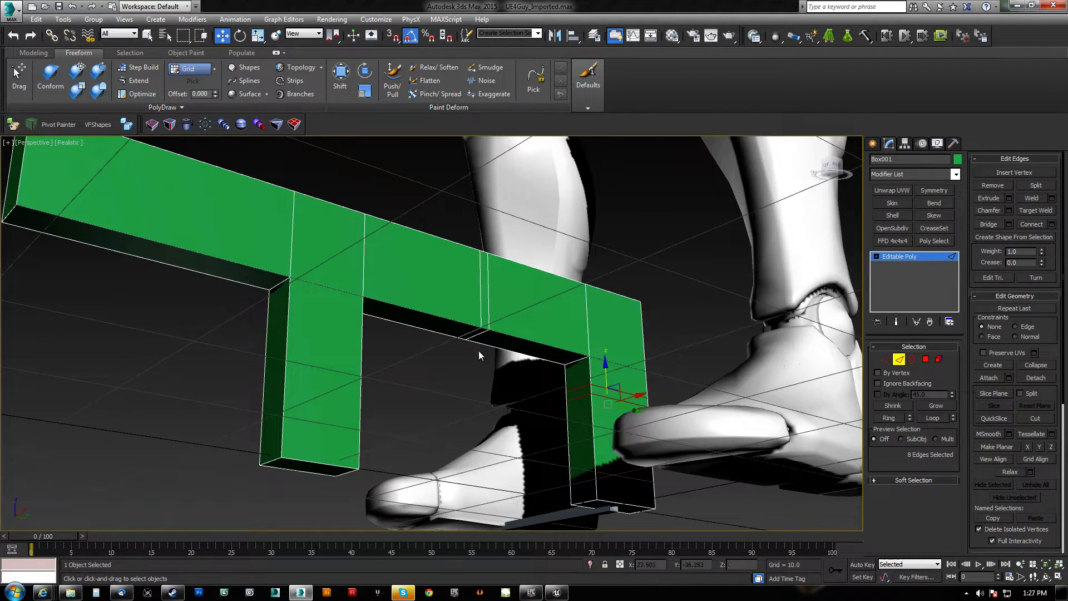
pyautogui.doubleClick(481, 294)
pyautogui.moveTo(507, 305); pyautogui.dragTo(564, 326)
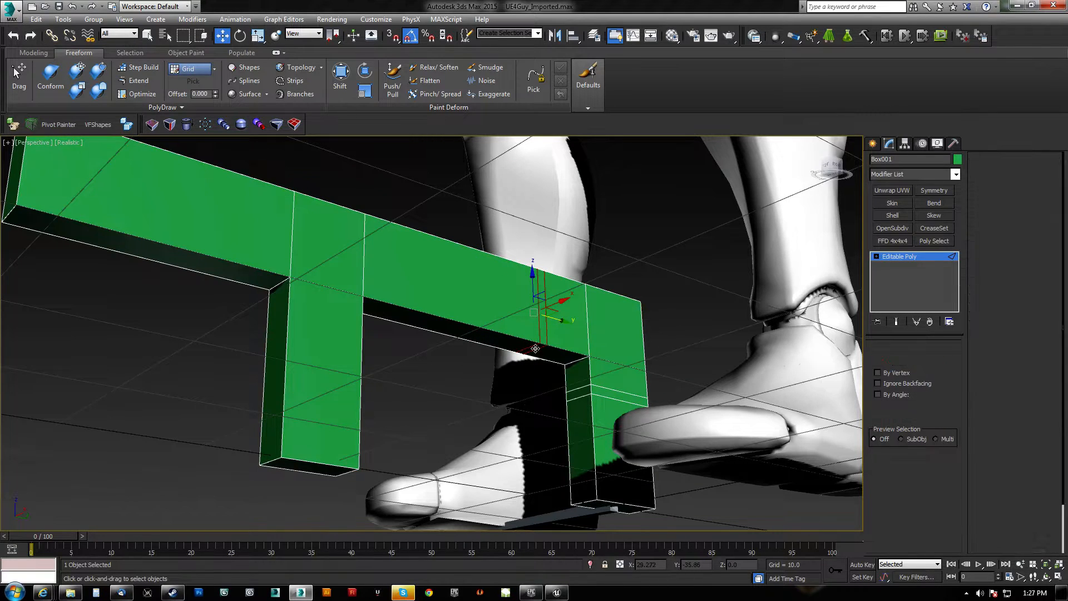
# Step: Extrude the narrow polygons under the body and on the rear grip's front to start a trigger guard
pyautogui.press('4')
pyautogui.keyDown('ctrl'); pyautogui.click(583, 392); pyautogui.keyUp('ctrl')
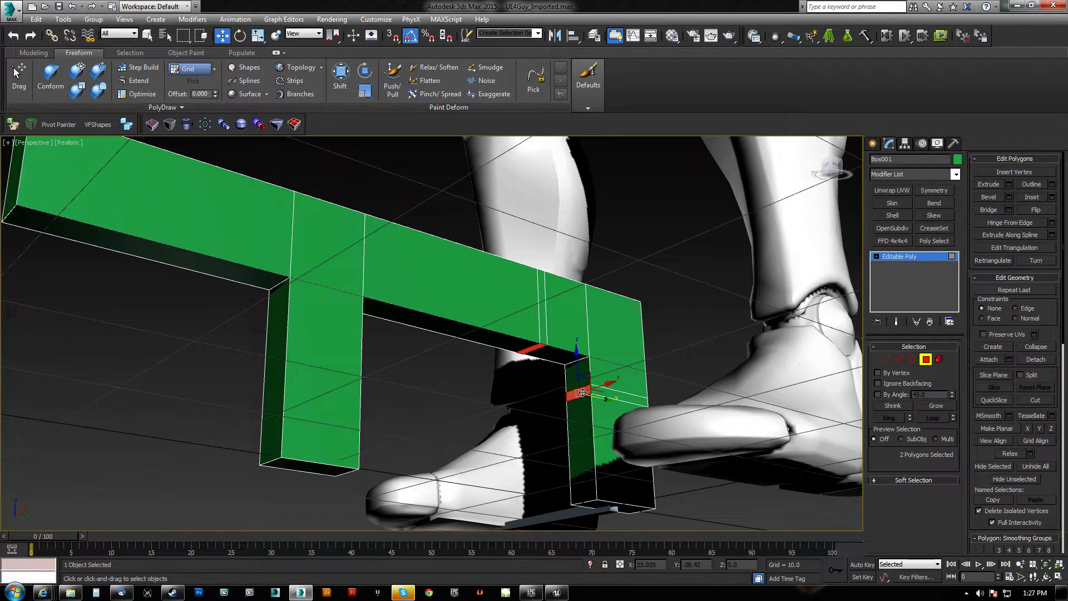
pyautogui.click(984, 189)
pyautogui.moveTo(581, 388); pyautogui.dragTo(560, 383)
pyautogui.keyDown('alt'); pyautogui.moveTo(561, 380); pyautogui.dragTo(671, 359, button='middle'); pyautogui.keyUp('alt')
pyautogui.scroll(4, 560, 375)
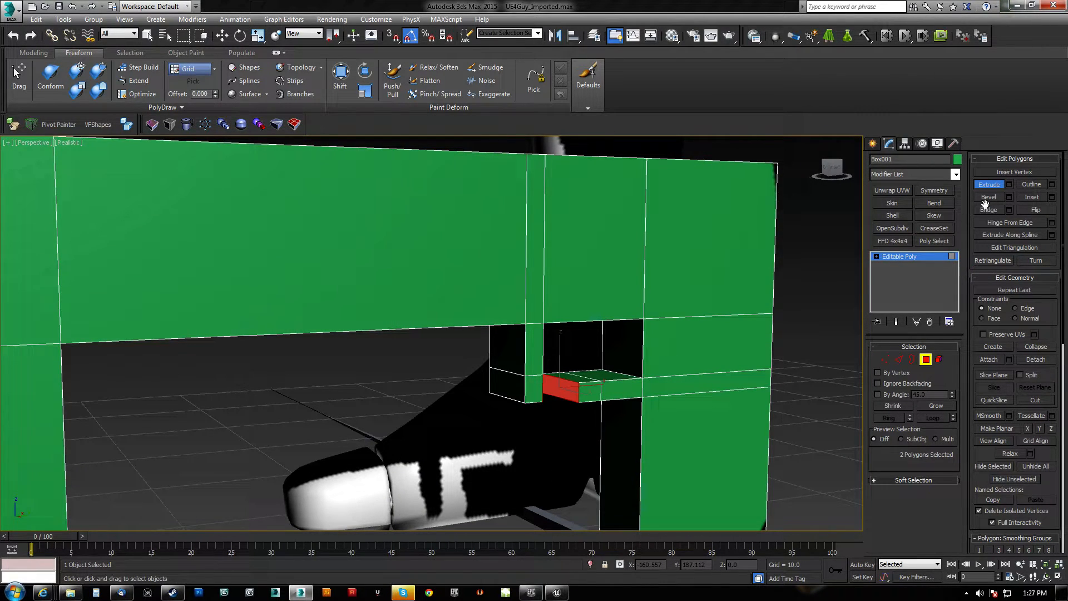
# Step: Bridge the facing ends of the trigger guard and remove its surplus edge loop near the rear grip
pyautogui.press('2')
pyautogui.click(604, 384)
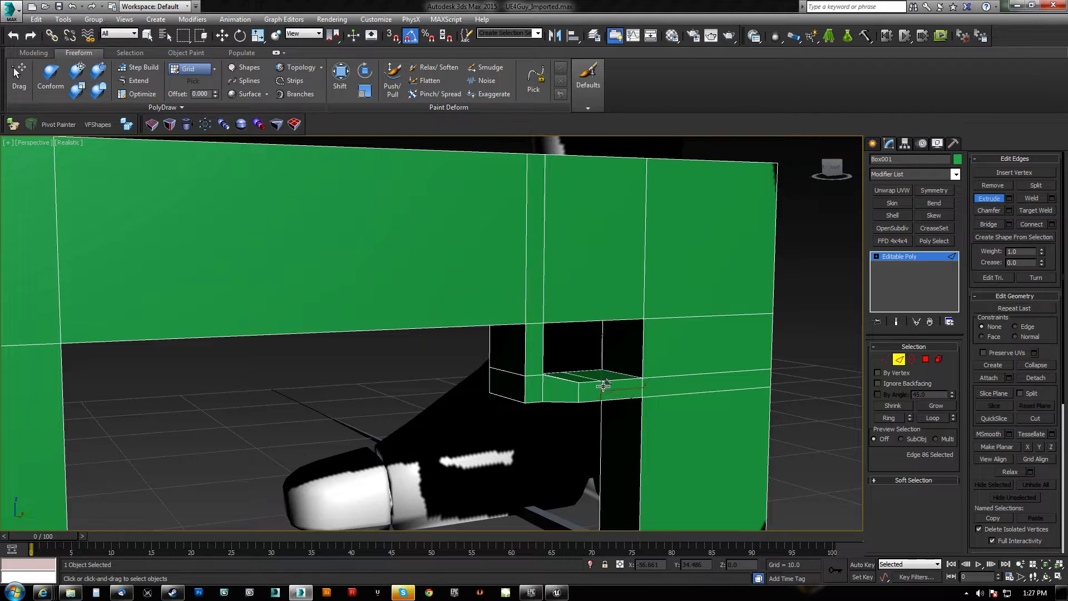
pyautogui.press('w')
pyautogui.click(603, 390)
pyautogui.doubleClick(601, 391)
pyautogui.hotkey('ctrl', 'BackSpace')
# Step: Create a barrel cylinder of about 1.4 radius and 15.3 height on the gun body's front face, using AutoGrid
pyautogui.keyDown('alt'); pyautogui.moveTo(505, 384); pyautogui.dragTo(449, 367, button='middle'); pyautogui.keyUp('alt')
pyautogui.scroll(-4, 492, 377)
pyautogui.click(899, 359)
pyautogui.click(872, 143)
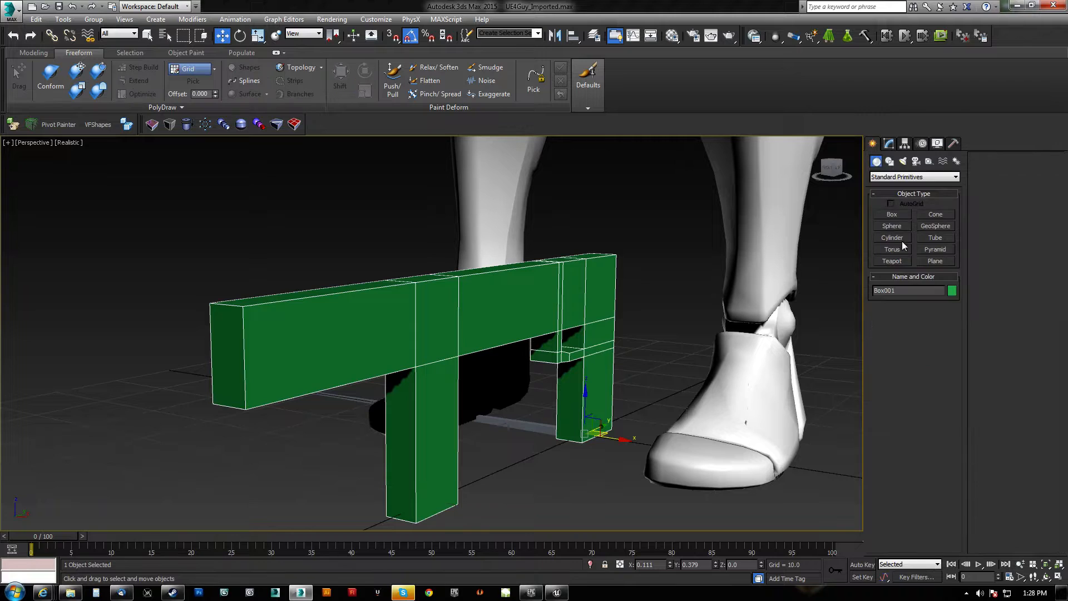
pyautogui.click(888, 238)
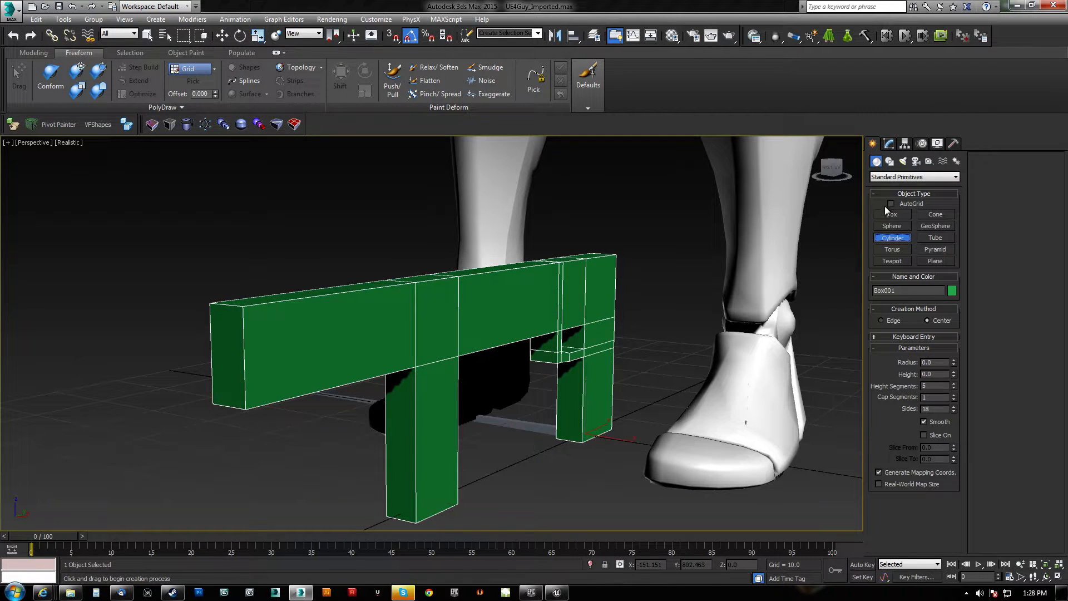
pyautogui.moveTo(225, 328)
pyautogui.mouseDown()
pyautogui.moveTo(240, 302)
pyautogui.moveTo(234, 315)
pyautogui.mouseUp()
pyautogui.click(60, 408)
# Step: Align the barrel's center to the gun body's center on the X position only, without aligning orientation
pyautogui.hotkey('alt', 'a')
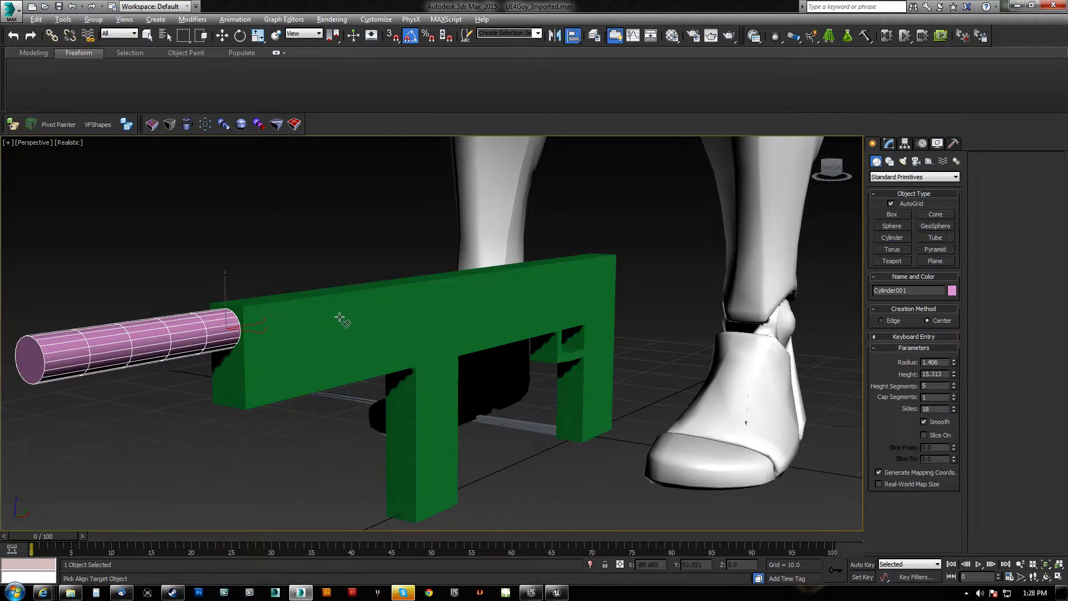
pyautogui.click(341, 320)
pyautogui.click(728, 203)
pyautogui.click(770, 203)
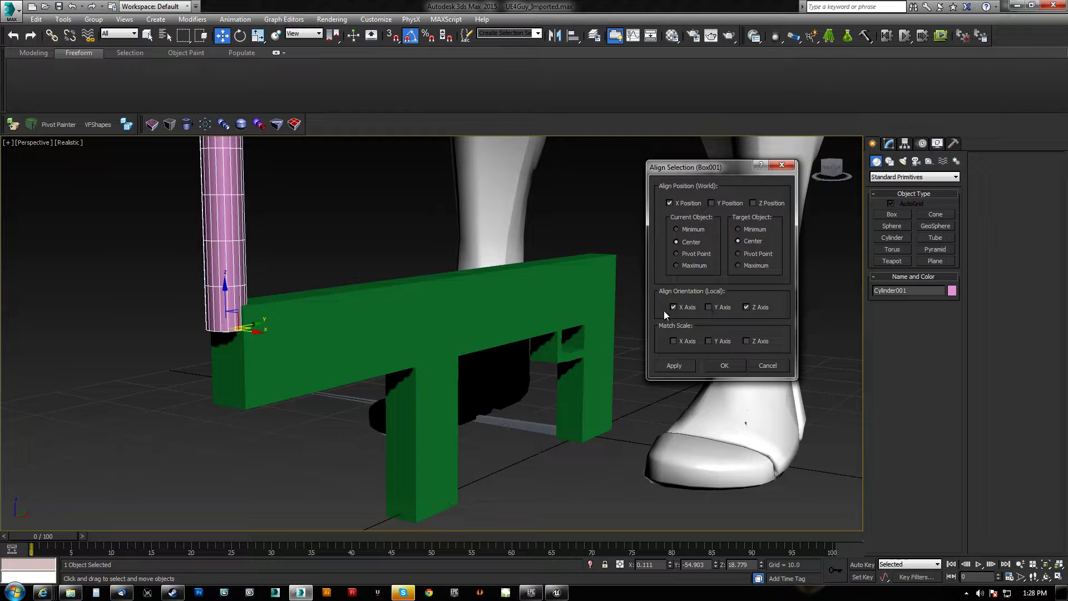
pyautogui.click(761, 308)
pyautogui.click(728, 367)
# Step: Reduce the barrel cylinder's number of sides
pyautogui.keyDown('alt'); pyautogui.moveTo(350, 308); pyautogui.dragTo(261, 308, button='middle'); pyautogui.keyUp('alt')
pyautogui.click(888, 144)
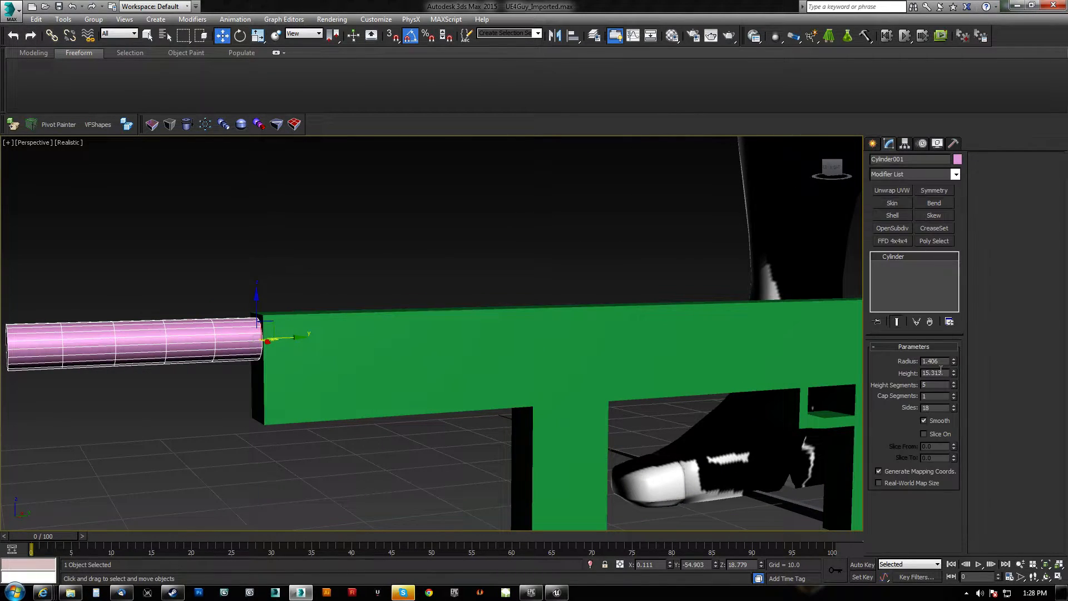
pyautogui.rightClick(953, 402)
pyautogui.rightClick(953, 405)
pyautogui.click(953, 405)
pyautogui.click(953, 406)
pyautogui.click(953, 405)
pyautogui.moveTo(447, 361); pyautogui.dragTo(468, 327, button='middle')
# Step: Move the rear grip's bottom vertices and its four front vertices at the trigger guard backward to slant the grip
pyautogui.click(467, 326)
pyautogui.keyDown('alt'); pyautogui.moveTo(618, 334); pyautogui.dragTo(548, 339, button='middle'); pyautogui.keyUp('alt')
pyautogui.moveTo(548, 339); pyautogui.dragTo(462, 298, button='middle')
pyautogui.press('1')
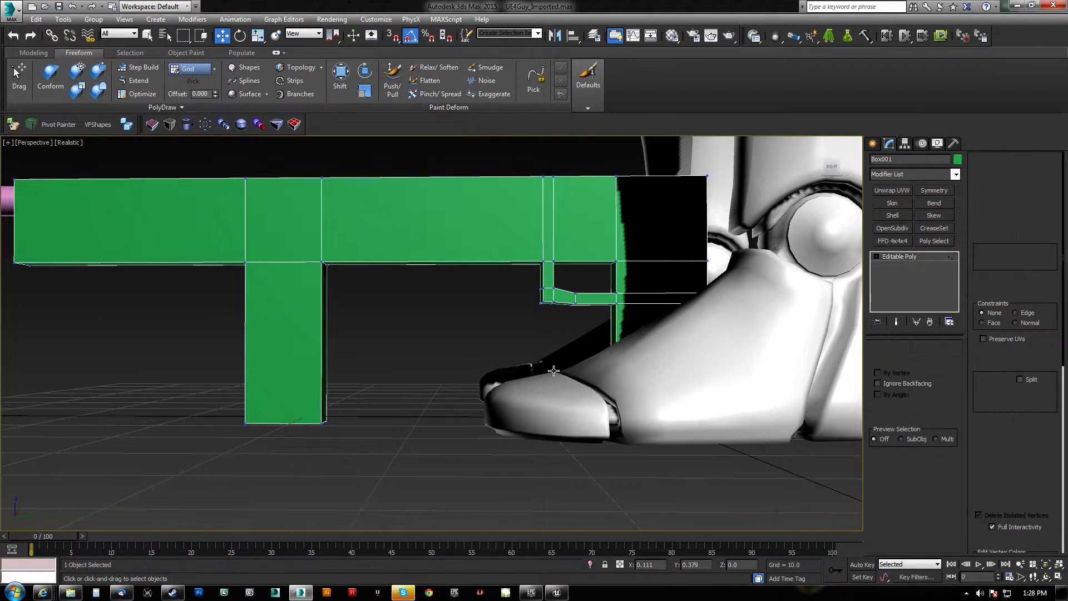
pyautogui.moveTo(743, 353); pyautogui.dragTo(743, 354)
pyautogui.moveTo(654, 403); pyautogui.dragTo(673, 403)
pyautogui.keyDown('alt'); pyautogui.moveTo(648, 362); pyautogui.dragTo(597, 347, button='middle'); pyautogui.keyUp('alt')
pyautogui.moveTo(612, 287); pyautogui.dragTo(631, 301)
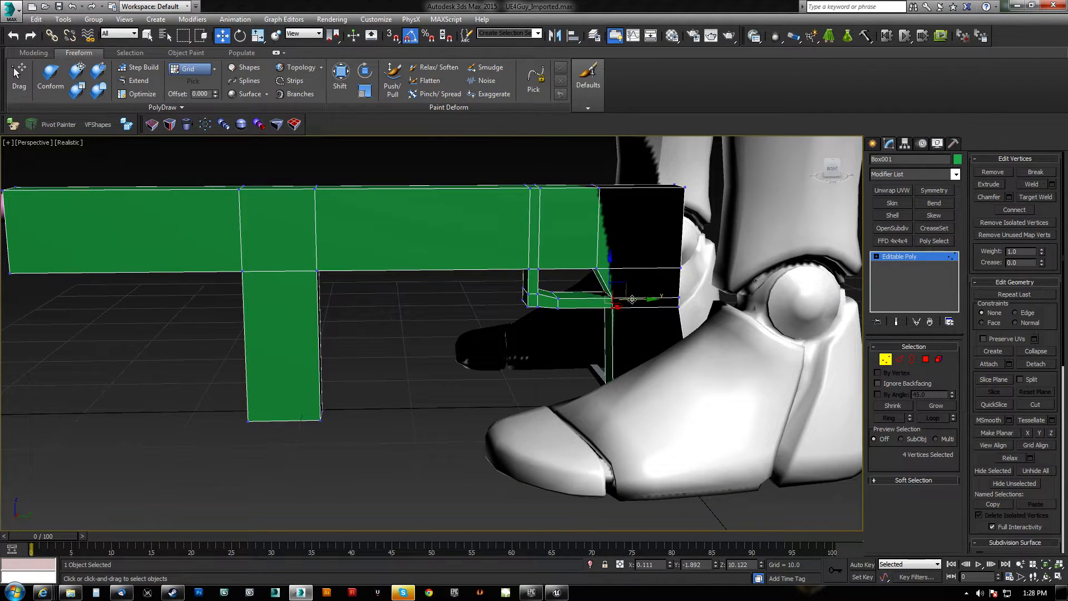
# Step: Isolate the gun body from the rest of the scene and leave vertex editing
pyautogui.keyDown('alt'); pyautogui.moveTo(631, 301); pyautogui.dragTo(679, 317, button='middle'); pyautogui.keyUp('alt')
pyautogui.click(591, 561)
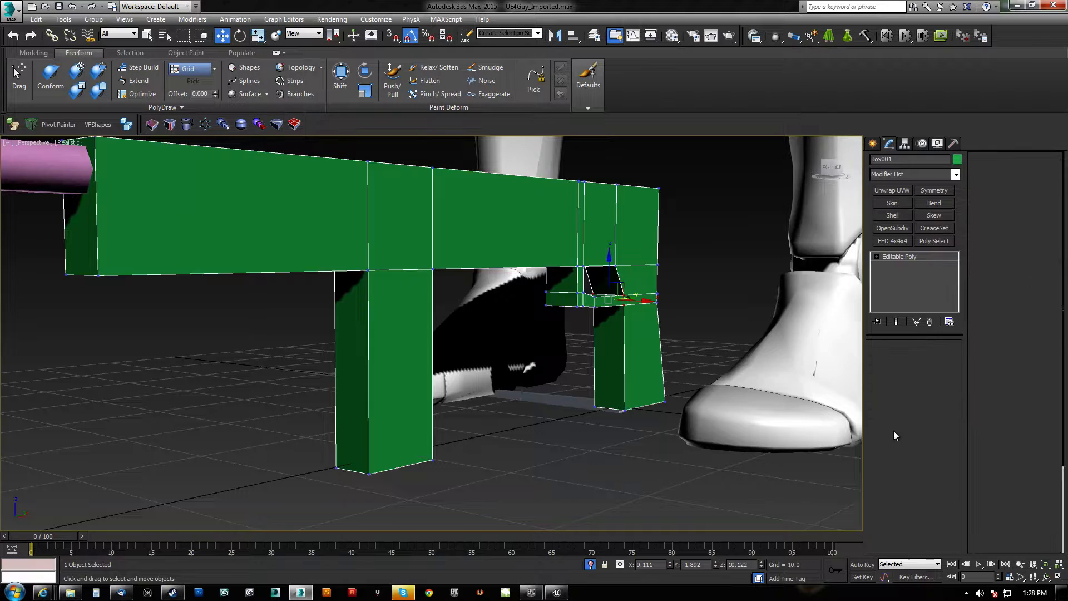
pyautogui.click(884, 359)
pyautogui.moveTo(564, 349); pyautogui.dragTo(532, 319, button='middle')
pyautogui.scroll(-2, 501, 290)
pyautogui.scroll(-8, 507, 280)
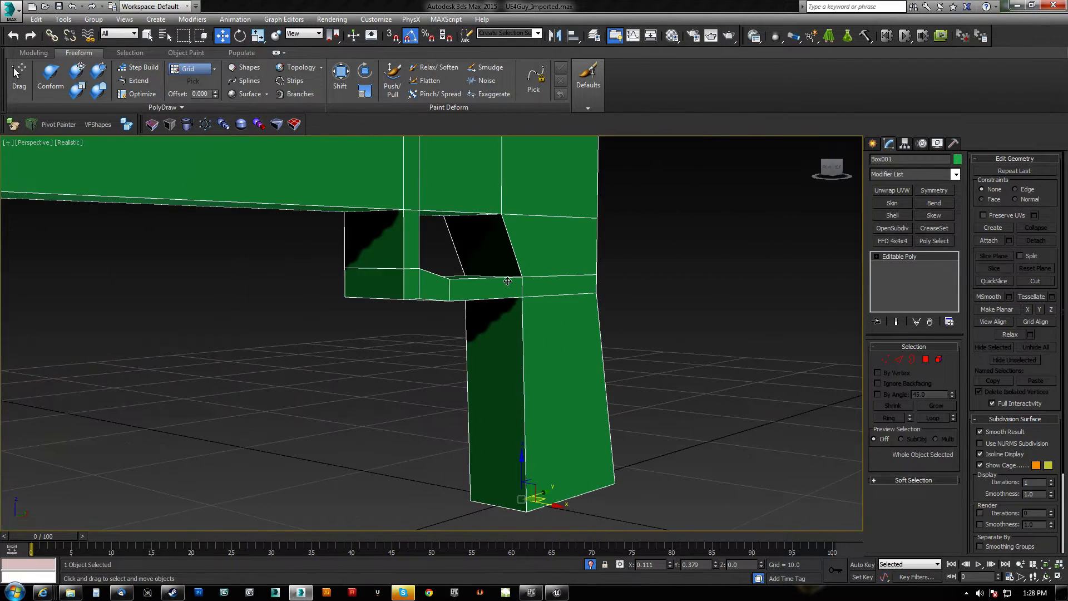
# Step: Clone the four body polygons around the front grip to an element, stretched lengthwise along the body
pyautogui.keyDown('alt'); pyautogui.moveTo(507, 281); pyautogui.dragTo(459, 320, button='middle'); pyautogui.keyUp('alt')
pyautogui.scroll(10, 437, 305)
pyautogui.scroll(-4, 462, 312)
pyautogui.moveTo(527, 300); pyautogui.dragTo(528, 308, button='middle')
pyautogui.keyDown('alt'); pyautogui.moveTo(527, 309); pyautogui.dragTo(533, 254, button='middle'); pyautogui.keyUp('alt')
pyautogui.click(884, 359)
pyautogui.moveTo(444, 195); pyautogui.dragTo(456, 322)
pyautogui.moveTo(391, 268)
pyautogui.mouseDown()
pyautogui.moveTo(503, 259)
pyautogui.moveTo(552, 228)
pyautogui.mouseUp()
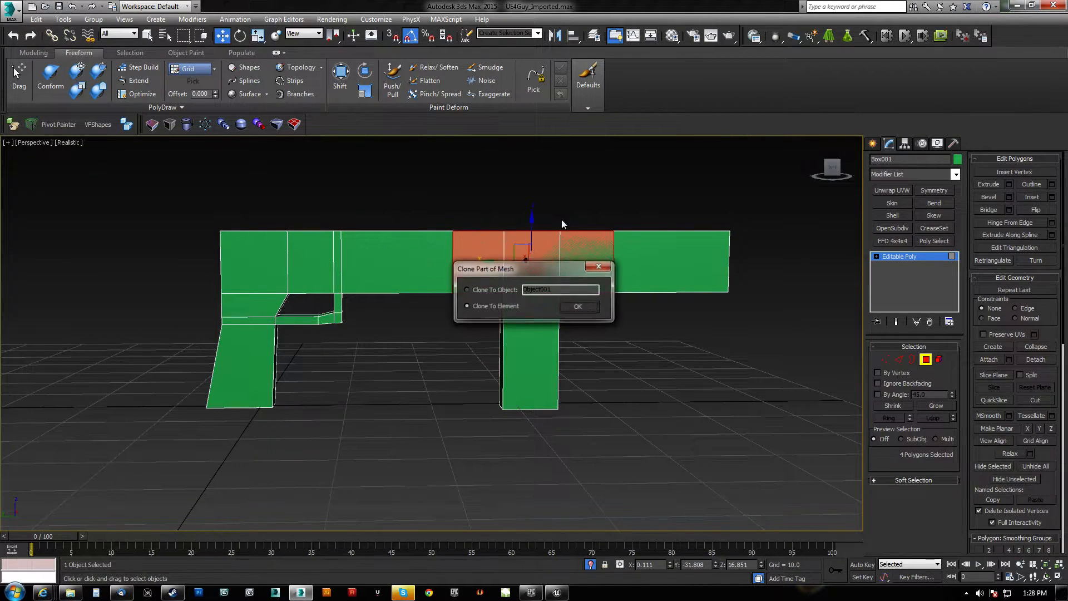
pyautogui.click(579, 307)
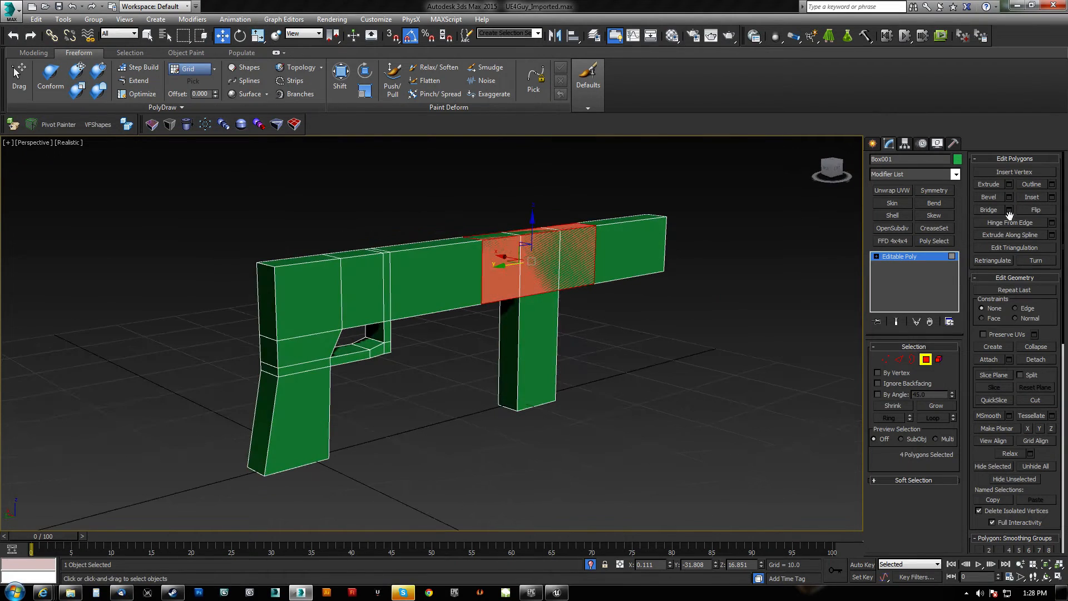
pyautogui.click(988, 184)
pyautogui.moveTo(569, 255); pyautogui.dragTo(575, 246)
pyautogui.hotkey('ctrl', 'z')
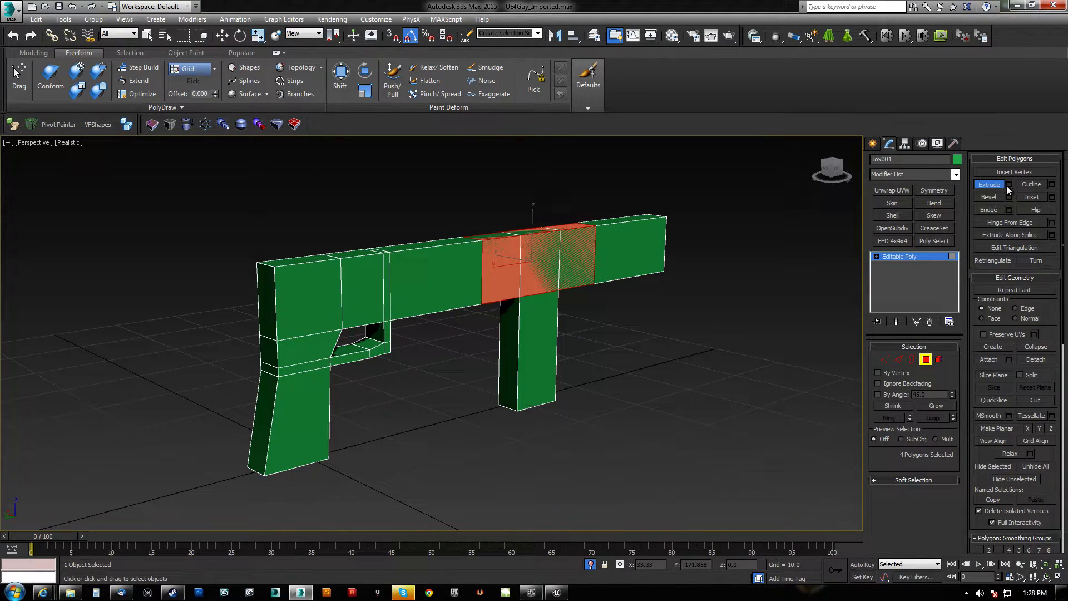
# Step: Extrude the cloned polygons by 1.713 along Local Normal to form a thicker sleeve around the body
pyautogui.hotkey('shift', 'e')
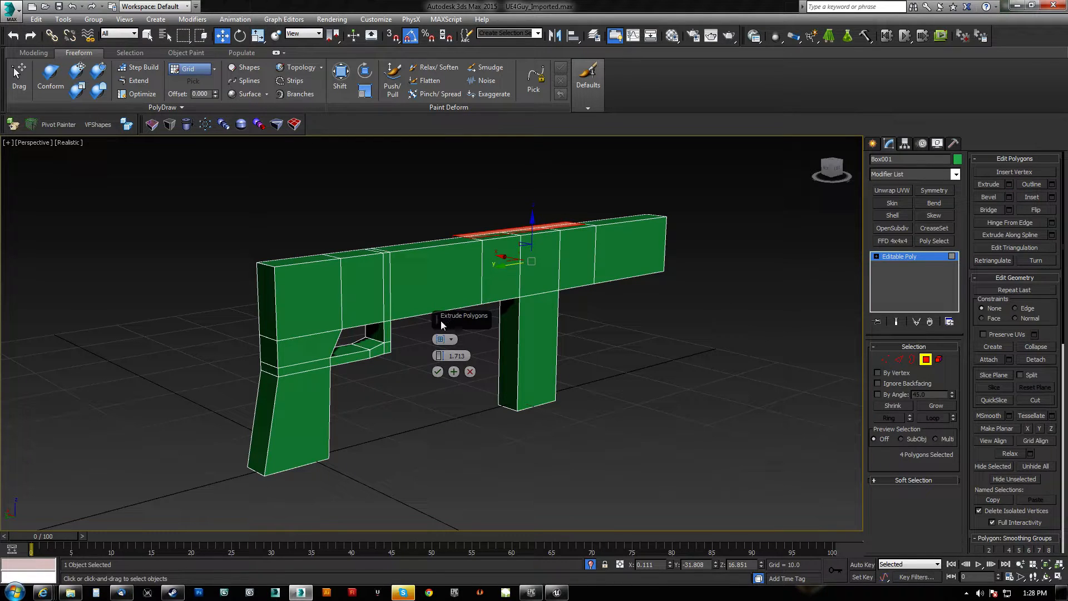
pyautogui.click(441, 340)
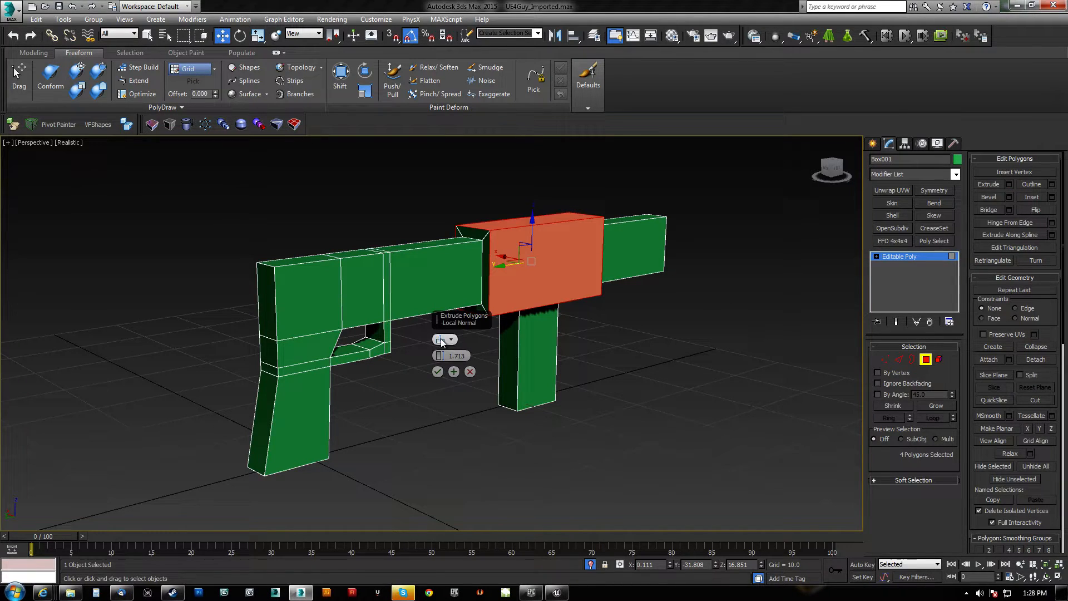
pyautogui.click(437, 372)
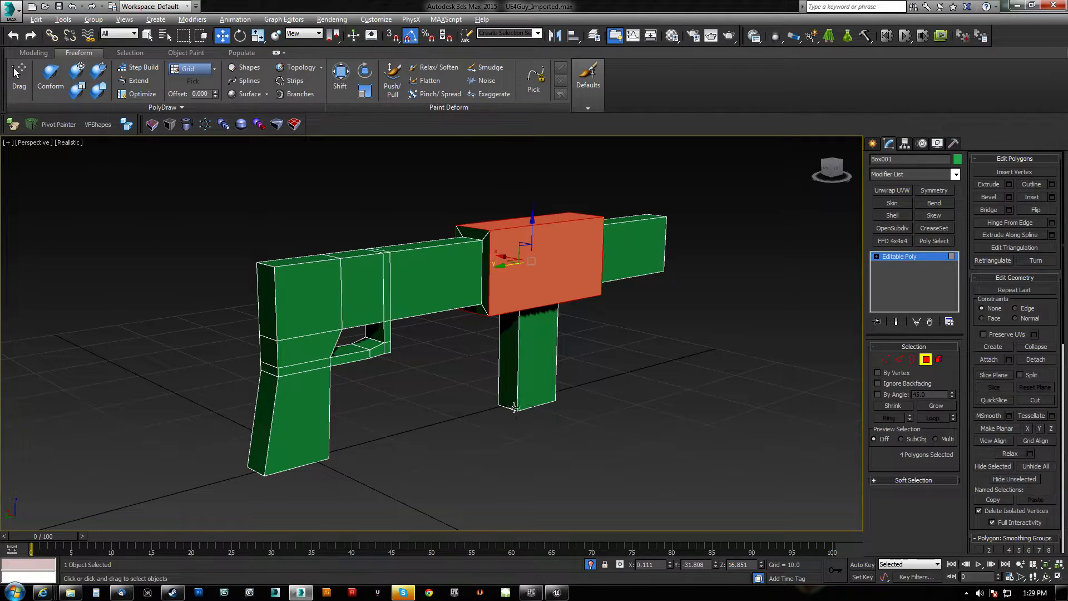
# Step: Detach the front grip's five polygons as a separate element
pyautogui.keyDown('alt'); pyautogui.moveTo(514, 407); pyautogui.dragTo(472, 389, button='middle'); pyautogui.keyUp('alt')
pyautogui.moveTo(474, 410); pyautogui.dragTo(614, 361)
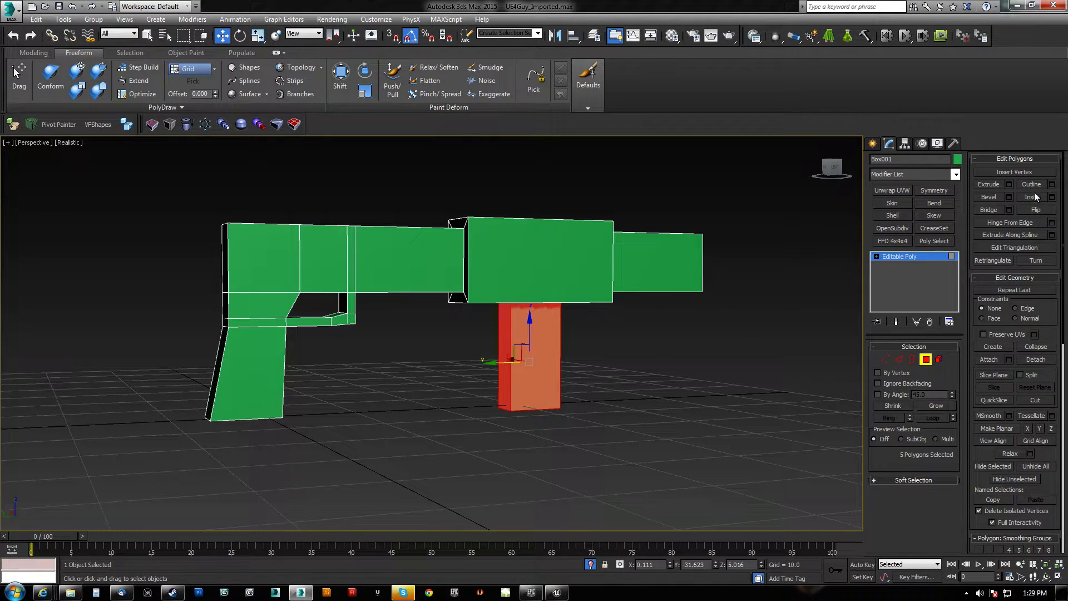
pyautogui.click(1028, 359)
pyautogui.click(555, 308)
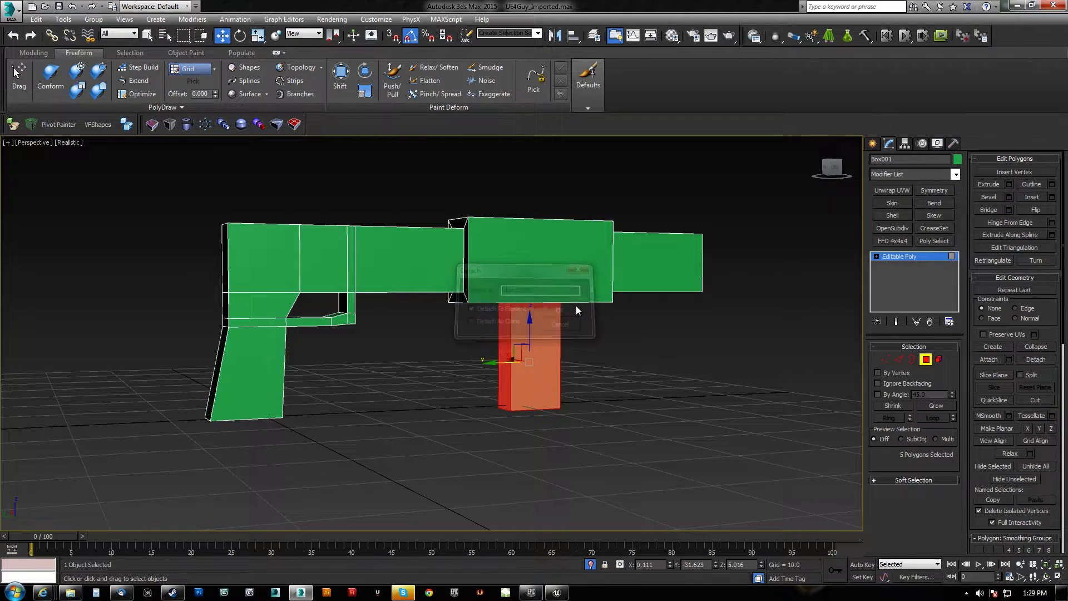
# Step: Hide all parts of the mesh except the sleeve and front grip elements
pyautogui.click(938, 359)
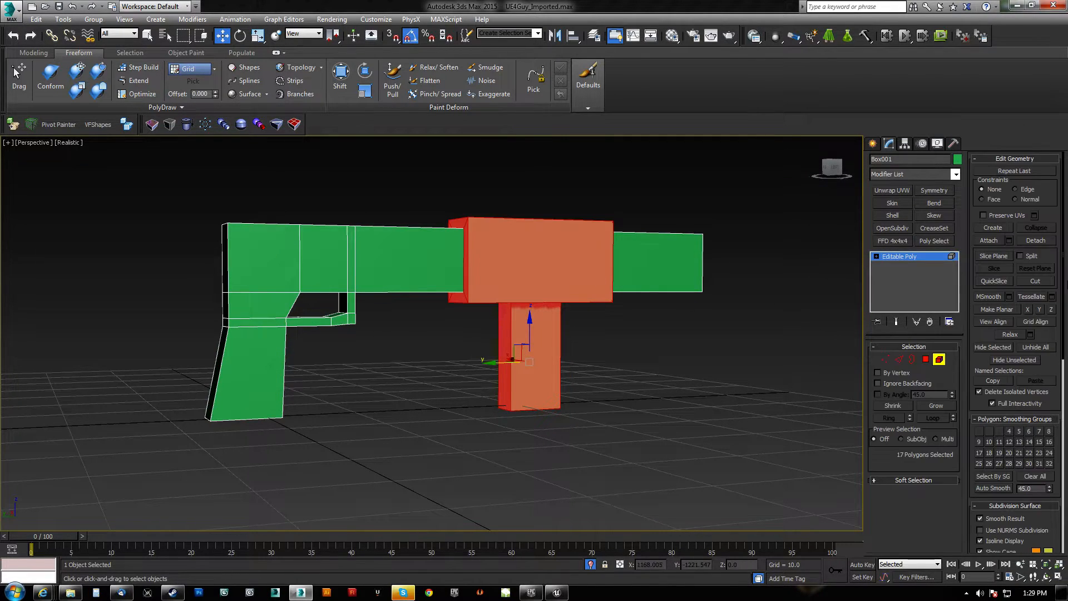
pyautogui.press('alt')
pyautogui.click(1018, 359)
pyautogui.keyDown('alt'); pyautogui.moveTo(600, 289); pyautogui.dragTo(652, 329, button='middle'); pyautogui.keyUp('alt')
pyautogui.click(939, 359)
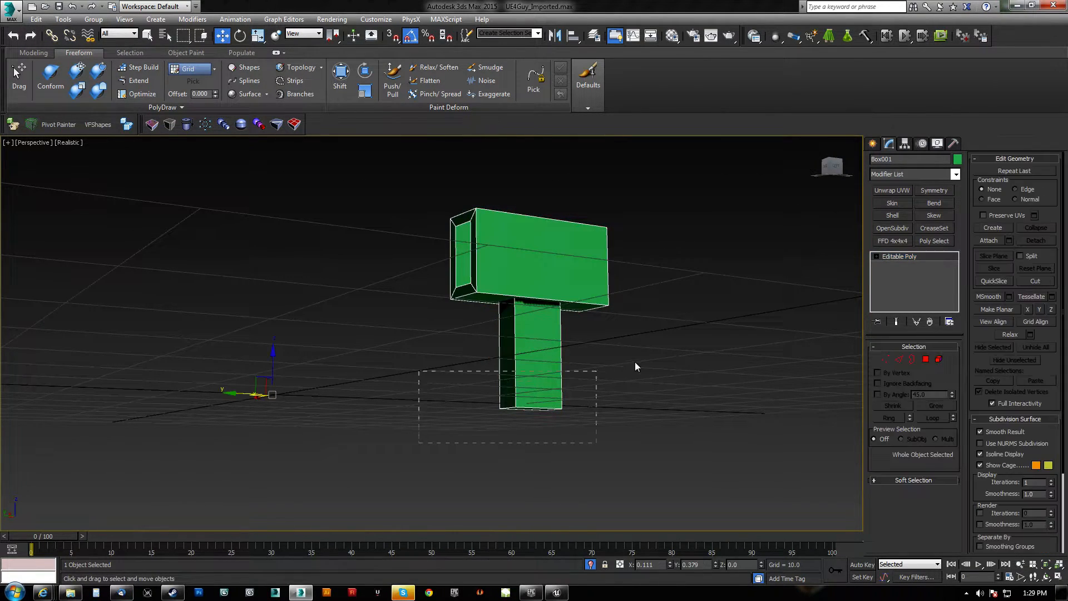
# Step: Lower the front grip's four top vertices to just beneath the sleeve
pyautogui.click(938, 359)
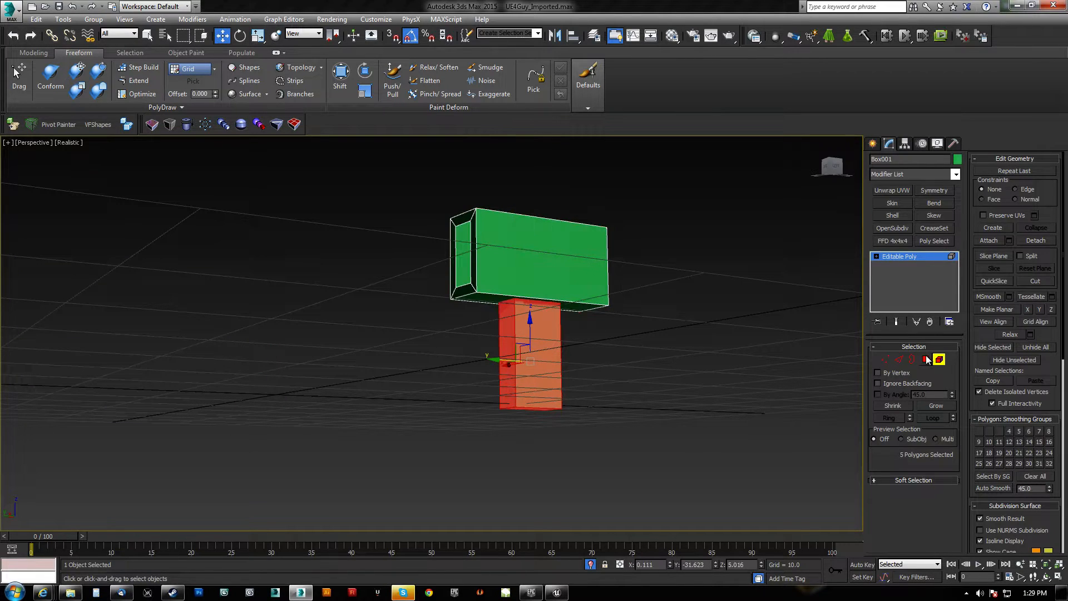
pyautogui.click(886, 360)
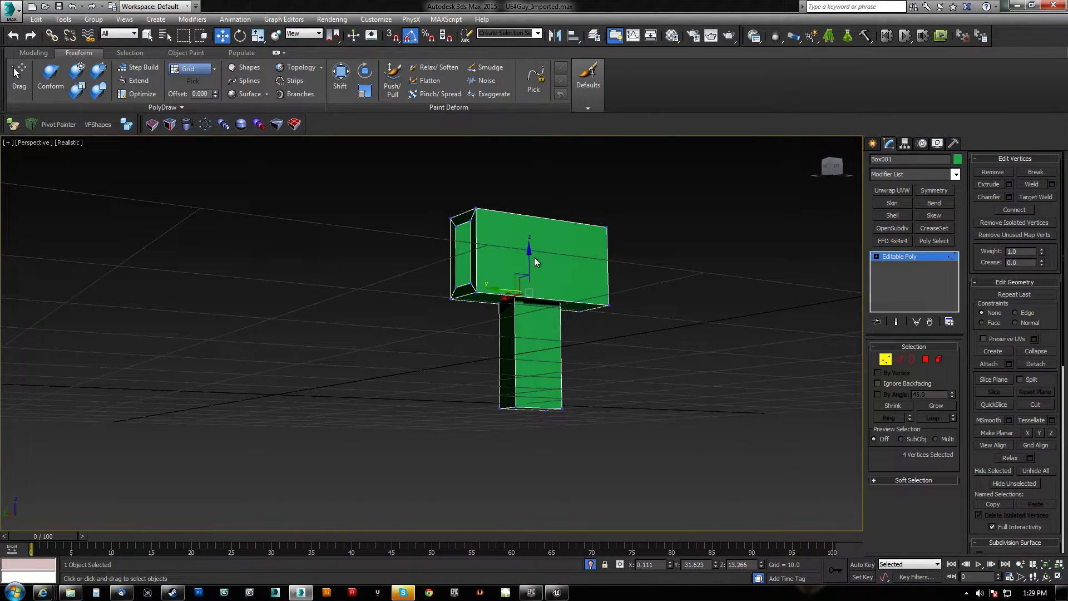
pyautogui.moveTo(527, 258); pyautogui.dragTo(527, 286)
# Step: Inset the sleeve's underside polygon and scale the inset shorter along Y to match the front grip's top
pyautogui.keyDown('alt'); pyautogui.moveTo(527, 312); pyautogui.dragTo(527, 290, button='middle'); pyautogui.keyUp('alt')
pyautogui.scroll(4, 523, 306)
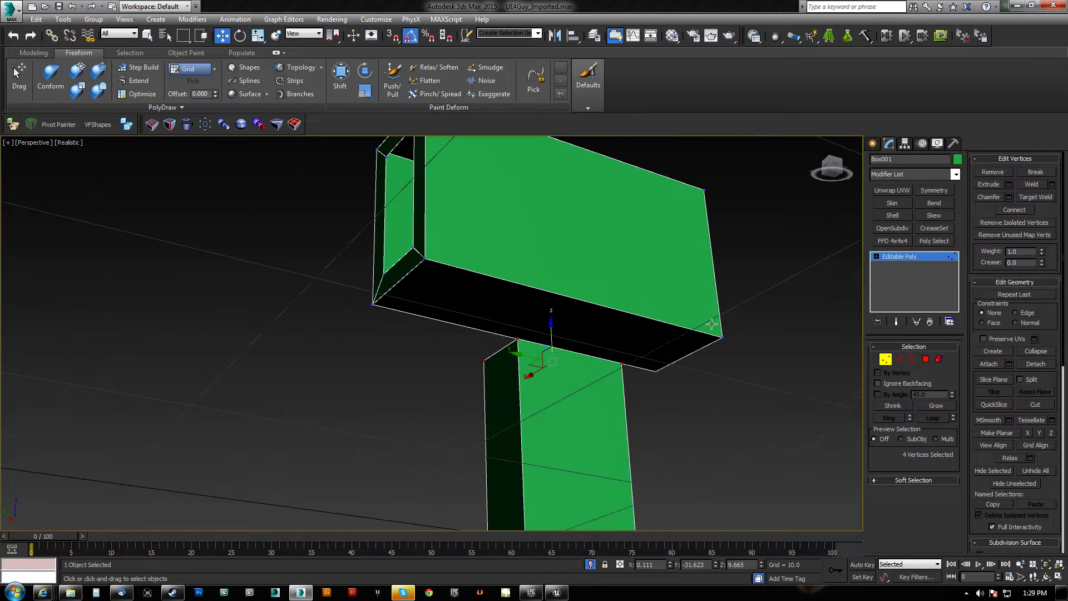
pyautogui.click(924, 359)
pyautogui.click(606, 317)
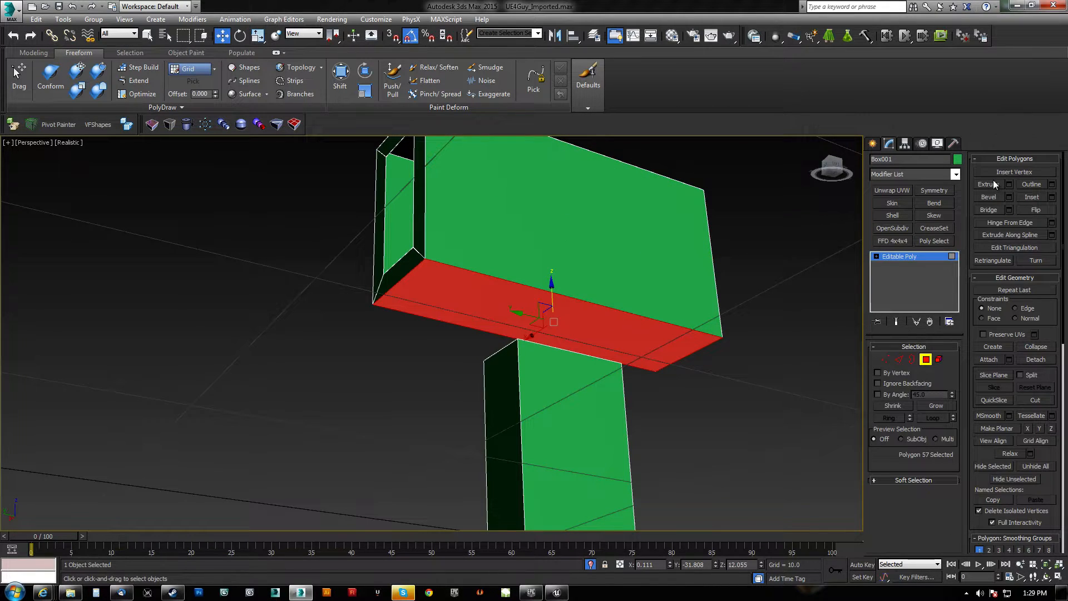
pyautogui.click(1033, 198)
pyautogui.moveTo(553, 312)
pyautogui.mouseDown()
pyautogui.moveTo(555, 302)
pyautogui.moveTo(555, 321)
pyautogui.mouseUp()
pyautogui.press('r')
pyautogui.moveTo(555, 321)
pyautogui.keyDown('alt'); pyautogui.mouseDown(button='middle')
pyautogui.moveTo(506, 334)
pyautogui.moveTo(534, 318)
pyautogui.mouseUp(button='middle'); pyautogui.keyUp('alt')
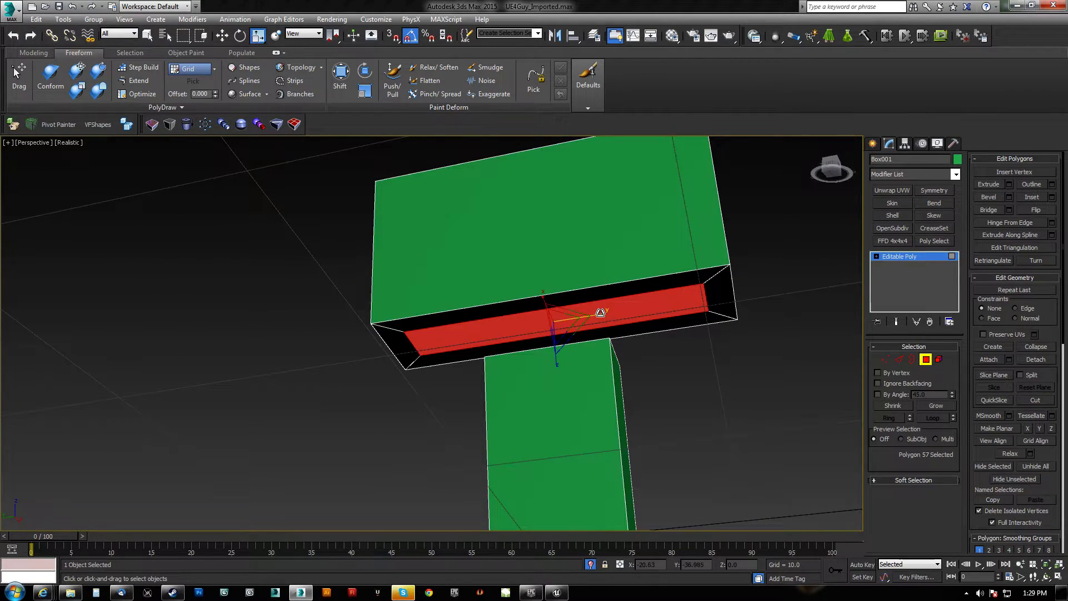
pyautogui.moveTo(600, 313); pyautogui.dragTo(545, 333)
# Step: Cap the front grip's open top by bridging two of its opposite top edges
pyautogui.keyDown('alt'); pyautogui.moveTo(542, 332); pyautogui.dragTo(798, 319, button='middle'); pyautogui.keyUp('alt')
pyautogui.press('2')
pyautogui.click(531, 362)
pyautogui.keyDown('ctrl'); pyautogui.click(549, 372); pyautogui.keyUp('ctrl')
pyautogui.click(989, 223)
pyautogui.moveTo(692, 331); pyautogui.dragTo(582, 327, button='middle')
# Step: Bridge the front grip's top polygon to the inset polygon on the sleeve's underside
pyautogui.click(926, 359)
pyautogui.click(589, 375)
pyautogui.keyDown('ctrl'); pyautogui.click(582, 327); pyautogui.keyUp('ctrl')
pyautogui.click(984, 212)
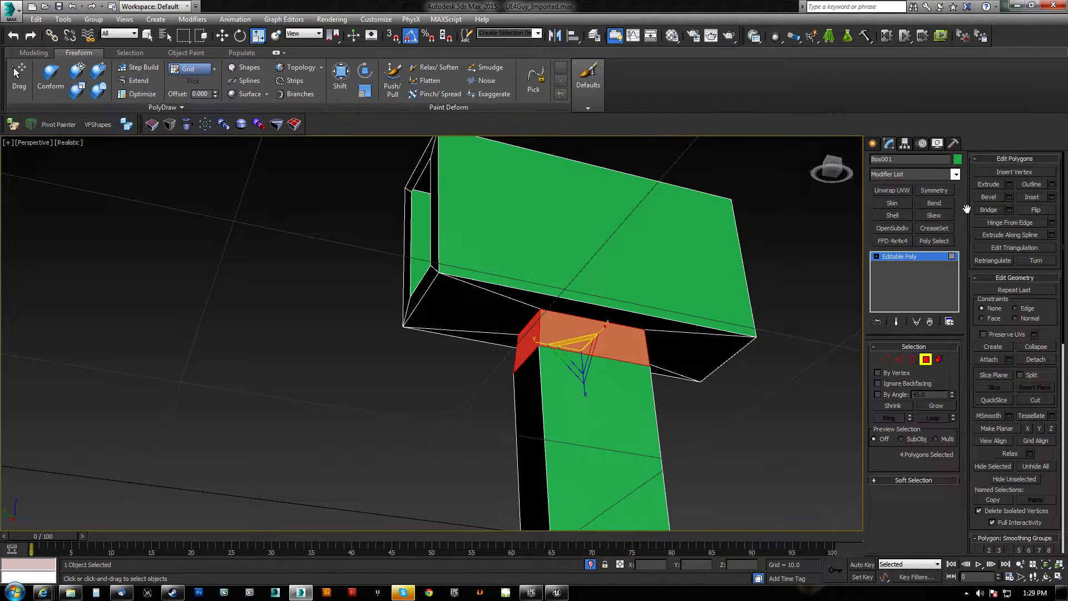
# Step: Remove the edge loop around the upper part of the front grip together with its vertices
pyautogui.keyDown('alt'); pyautogui.moveTo(582, 328); pyautogui.dragTo(580, 379, button='middle'); pyautogui.keyUp('alt')
pyautogui.press('2')
pyautogui.doubleClick(582, 378)
pyautogui.hotkey('ctrl', 'BackSpace')
# Step: Make the front grip's front vertices planar along Y, and do the same with its rear vertices
pyautogui.moveTo(578, 376); pyautogui.dragTo(559, 282, button='middle')
pyautogui.scroll(-3, 560, 282)
pyautogui.press('1')
pyautogui.moveTo(499, 439); pyautogui.dragTo(558, 195)
pyautogui.keyDown('alt'); pyautogui.moveTo(566, 249); pyautogui.dragTo(1065, 349, button='middle'); pyautogui.keyUp('alt')
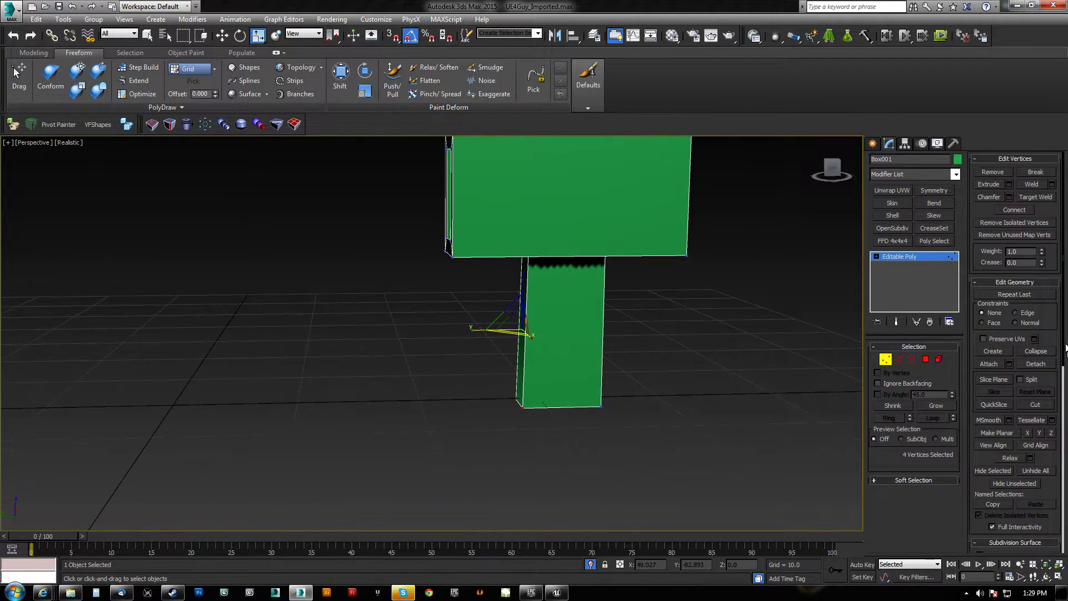
pyautogui.click(1039, 433)
pyautogui.keyDown('alt'); pyautogui.moveTo(709, 417); pyautogui.dragTo(662, 401, button='middle'); pyautogui.keyUp('alt')
pyautogui.keyDown('alt'); pyautogui.moveTo(568, 462); pyautogui.dragTo(592, 439, button='middle'); pyautogui.keyUp('alt')
pyautogui.moveTo(591, 440); pyautogui.dragTo(644, 204)
pyautogui.click(1040, 432)
pyautogui.keyDown('alt'); pyautogui.moveTo(690, 334); pyautogui.dragTo(673, 356, button='middle'); pyautogui.keyUp('alt')
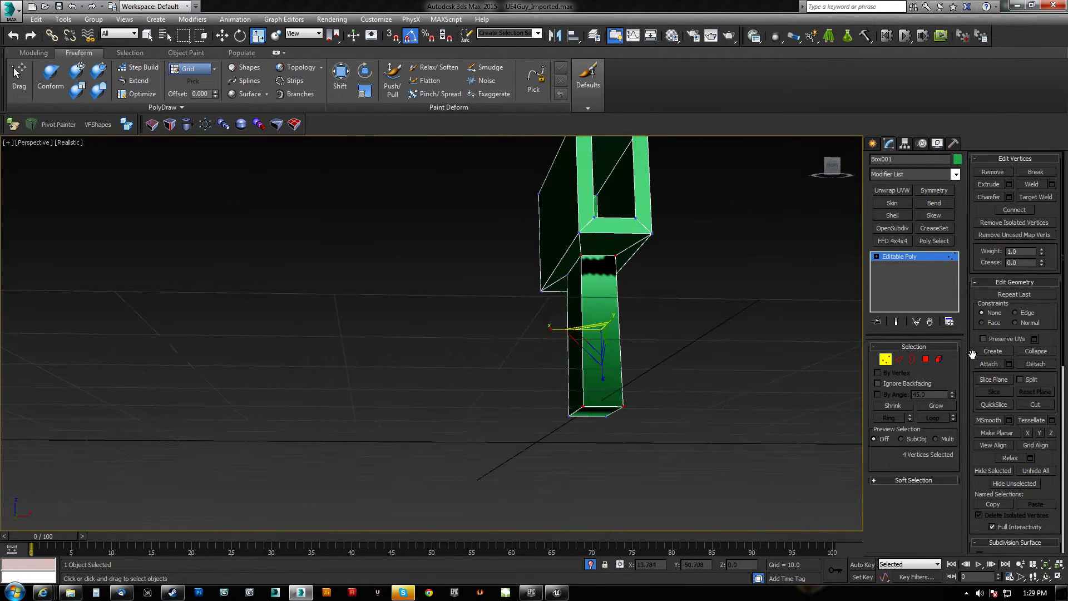
# Step: Make both side polygons of the front grip planar along X
pyautogui.click(926, 360)
pyautogui.click(575, 356)
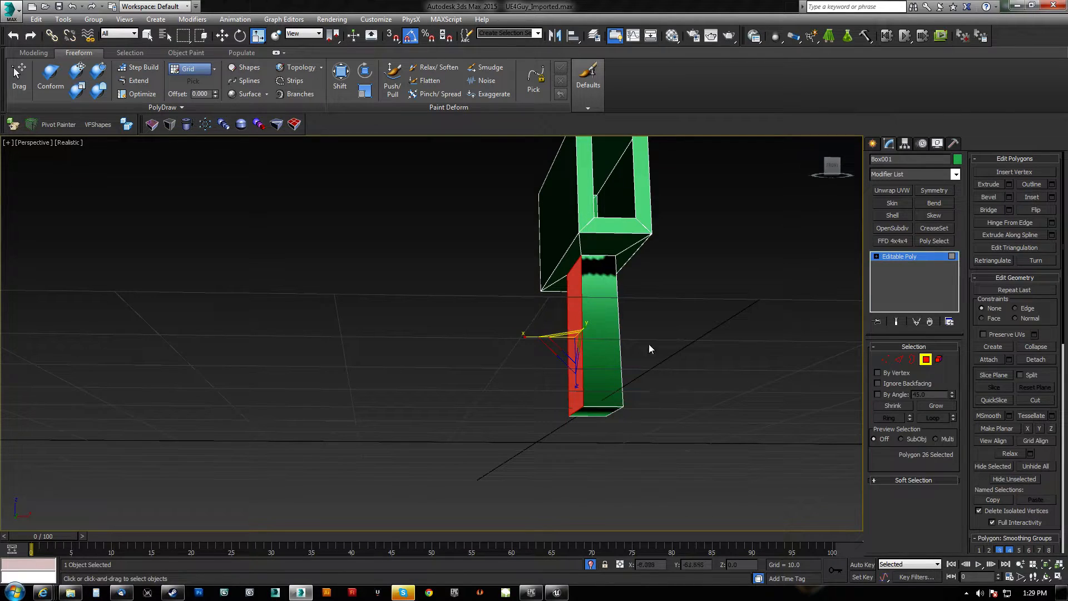
pyautogui.click(1028, 429)
pyautogui.keyDown('alt'); pyautogui.moveTo(662, 367); pyautogui.dragTo(650, 359, button='middle'); pyautogui.keyUp('alt')
pyautogui.click(603, 341)
pyautogui.click(1029, 429)
pyautogui.keyDown('alt'); pyautogui.moveTo(739, 358); pyautogui.dragTo(667, 359, button='middle'); pyautogui.keyUp('alt')
pyautogui.click(925, 359)
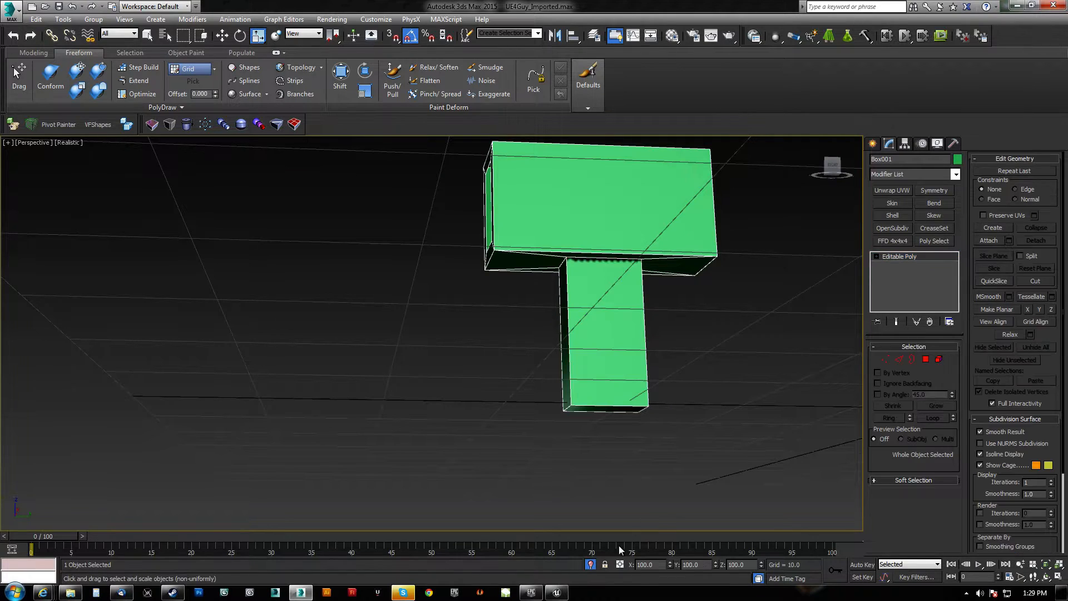
# Step: Unhide all polygons of the gun mesh and select the element made of the sleeve and front grip
pyautogui.click(590, 564)
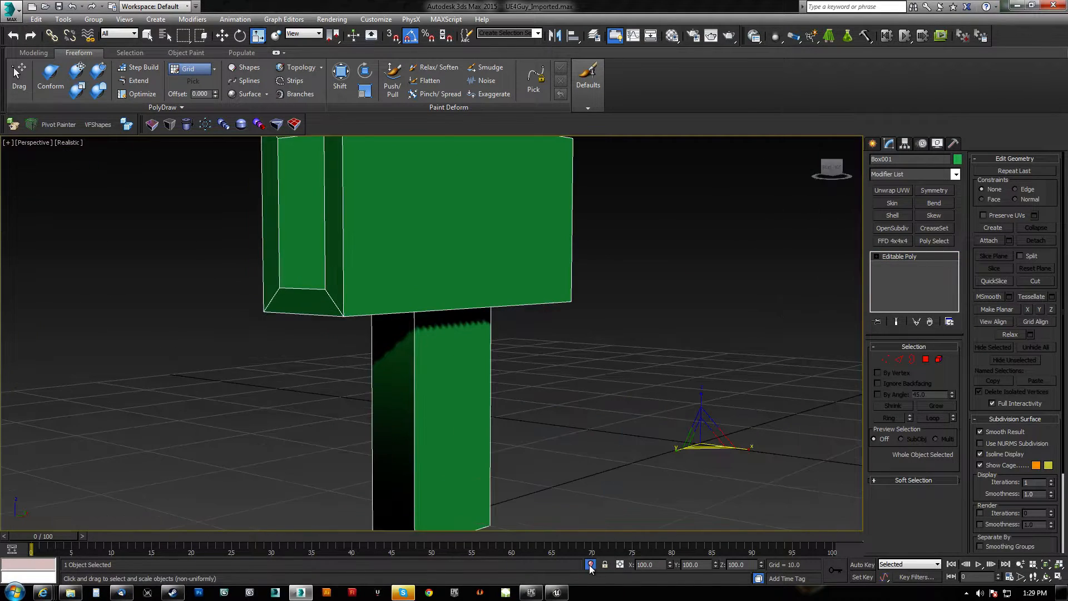
pyautogui.press('4')
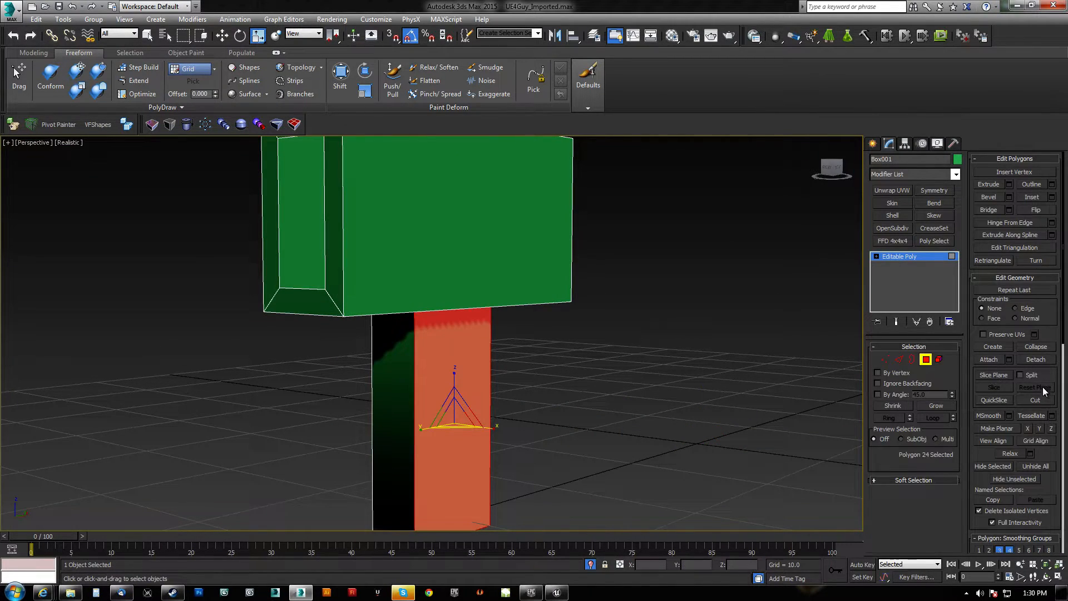
pyautogui.click(1037, 466)
pyautogui.keyDown('alt'); pyautogui.moveTo(533, 327); pyautogui.dragTo(951, 355, button='middle'); pyautogui.keyUp('alt')
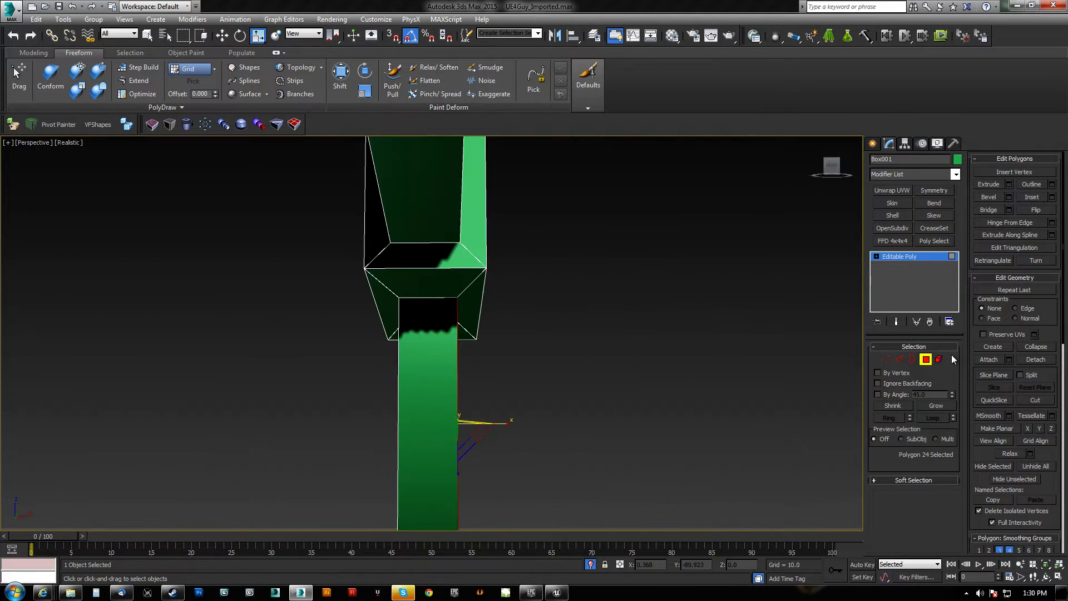
pyautogui.click(938, 359)
pyautogui.keyDown('alt'); pyautogui.moveTo(834, 364); pyautogui.dragTo(584, 363, button='middle'); pyautogui.keyUp('alt')
pyautogui.click(490, 299)
pyautogui.scroll(-5, 498, 301)
pyautogui.press('w')
pyautogui.moveTo(467, 300); pyautogui.dragTo(451, 326)
pyautogui.keyDown('alt'); pyautogui.moveTo(464, 317); pyautogui.dragTo(512, 338, button='middle'); pyautogui.keyUp('alt')
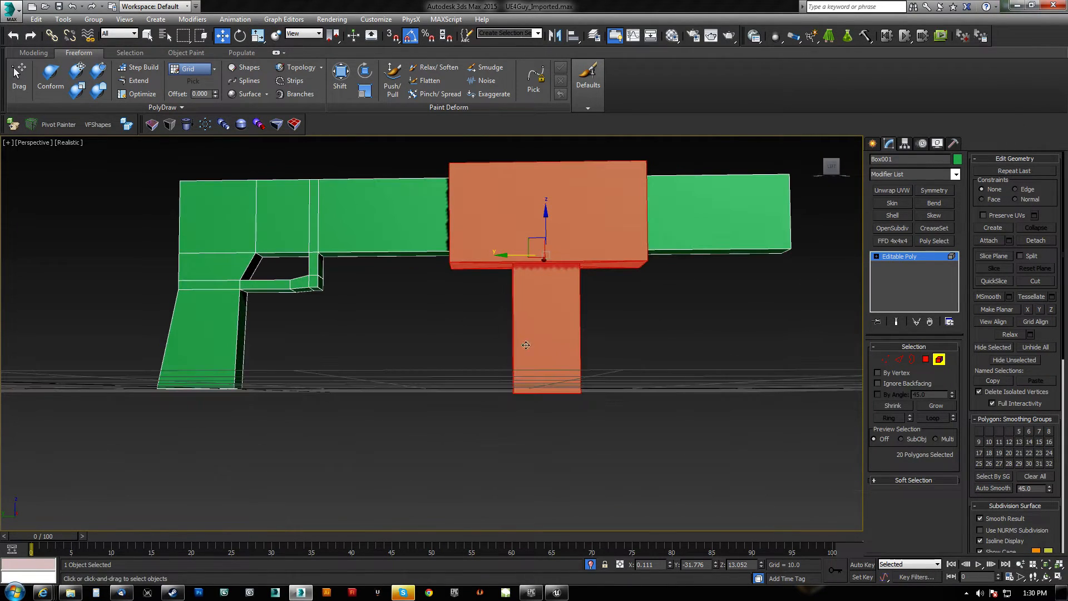
# Step: Scale the front grip's polygons narrower along the gun's length
pyautogui.click(927, 361)
pyautogui.press('r')
pyautogui.moveTo(477, 401); pyautogui.dragTo(568, 343)
# Step: Delete the sleeve's top polygon and the two slanted polygons at its upper front and rear
pyautogui.keyDown('alt'); pyautogui.moveTo(568, 343); pyautogui.dragTo(547, 275, button='middle'); pyautogui.keyUp('alt')
pyautogui.click(556, 265)
pyautogui.keyDown('ctrl'); pyautogui.click(548, 277); pyautogui.keyUp('ctrl')
pyautogui.keyDown('ctrl'); pyautogui.click(405, 288); pyautogui.keyUp('ctrl')
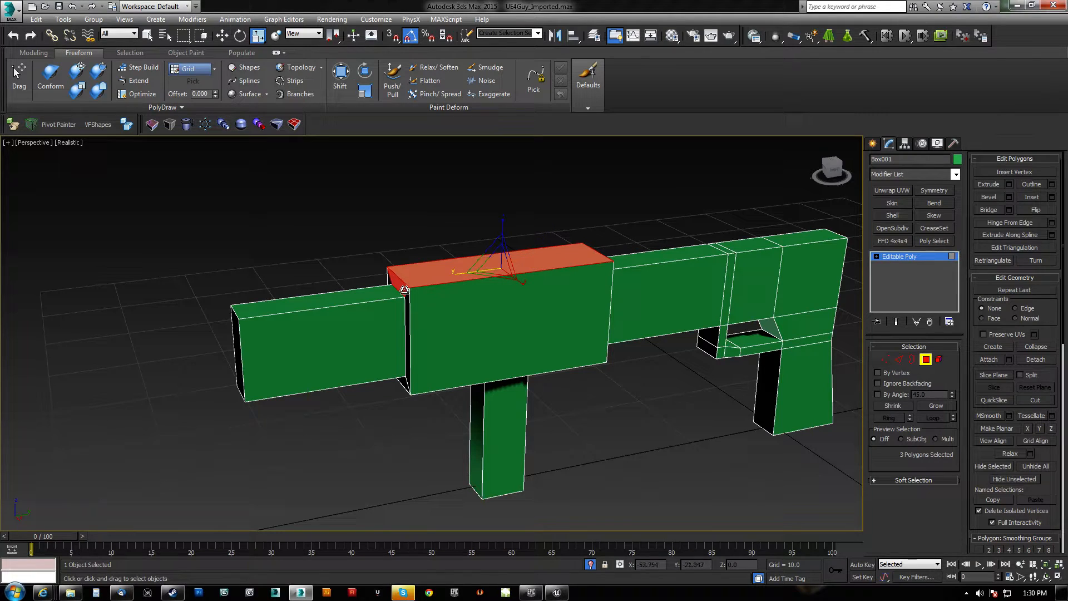
pyautogui.press('Delete')
# Step: Bridge the short front and rear edges of the sleeve's open top on each side of the body
pyautogui.keyDown('alt'); pyautogui.moveTo(411, 290); pyautogui.dragTo(484, 322, button='middle'); pyautogui.keyUp('alt')
pyautogui.keyDown('alt'); pyautogui.moveTo(628, 366); pyautogui.dragTo(608, 355, button='middle'); pyautogui.keyUp('alt')
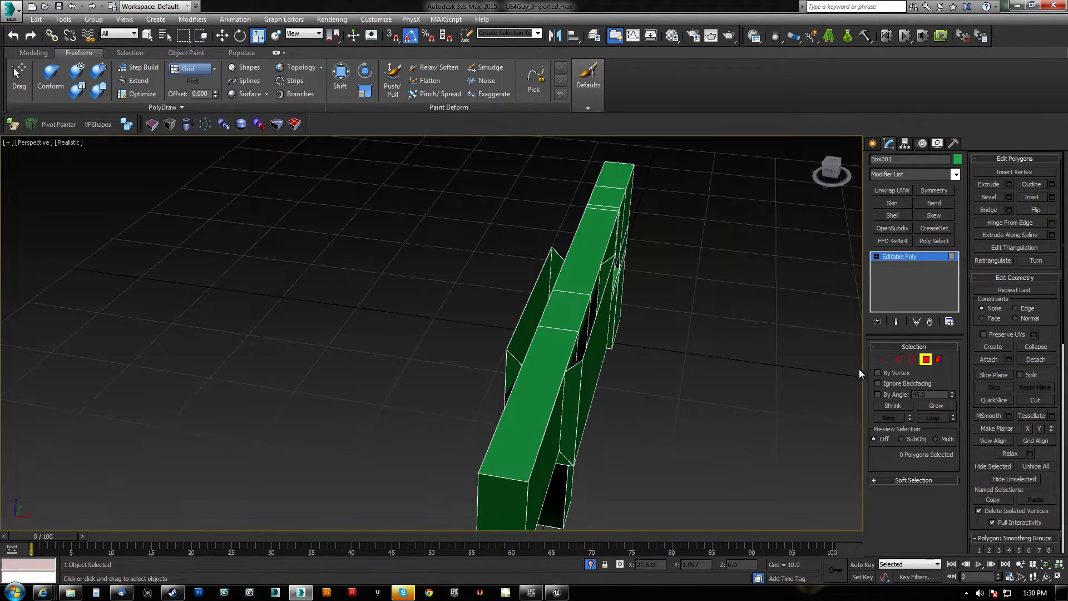
pyautogui.click(939, 359)
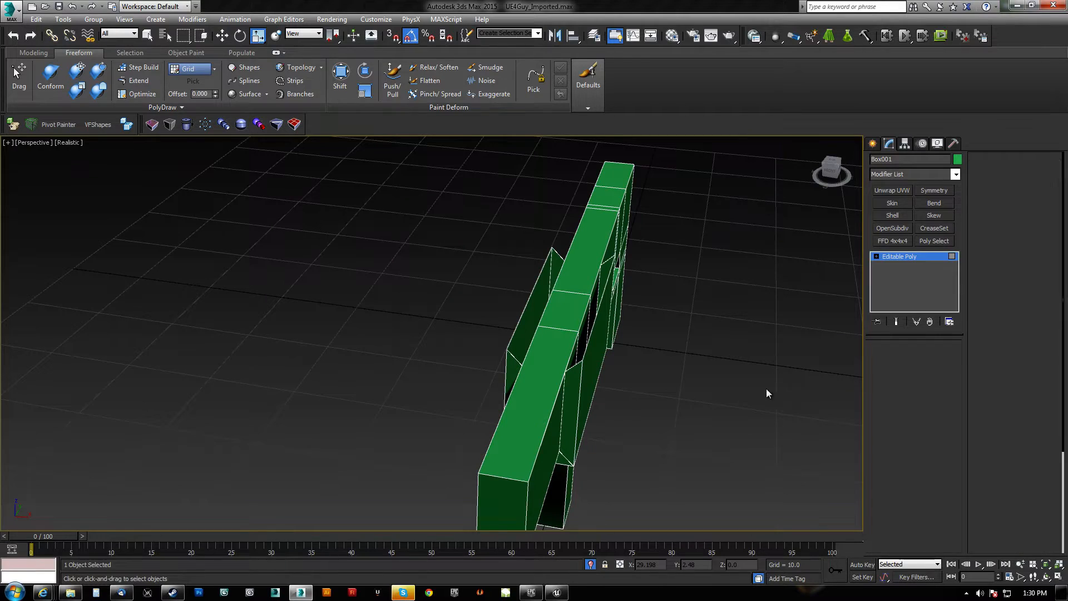
pyautogui.press('2')
pyautogui.click(575, 372)
pyautogui.click(1020, 226)
pyautogui.click(510, 356)
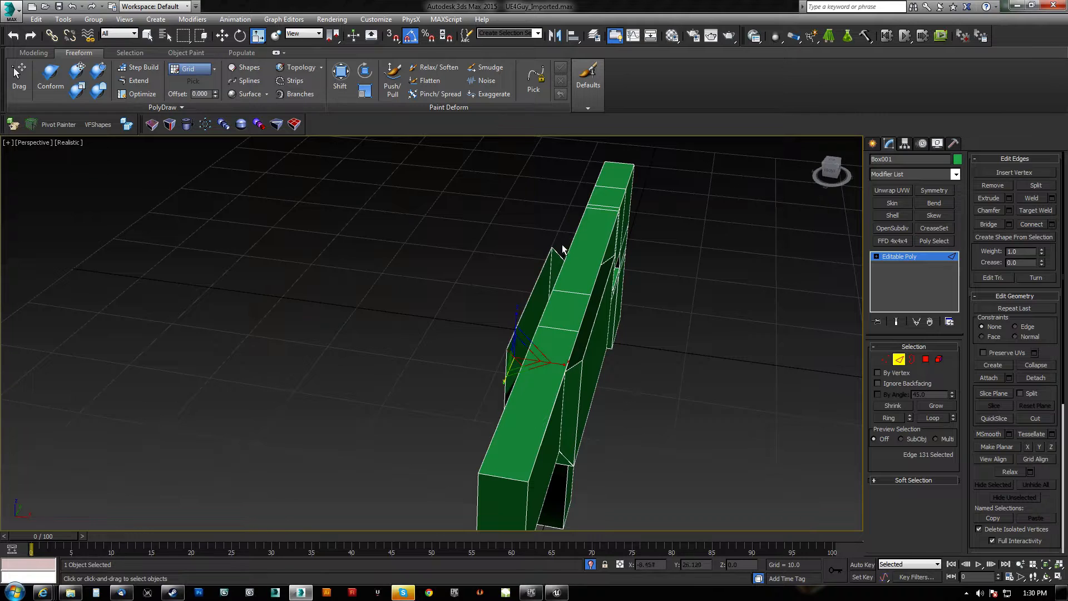
pyautogui.click(559, 253)
# Step: Lower the sleeve's four outer top vertices to the height of the body's top edge, Z 20.437
pyautogui.click(545, 309)
pyautogui.press('w')
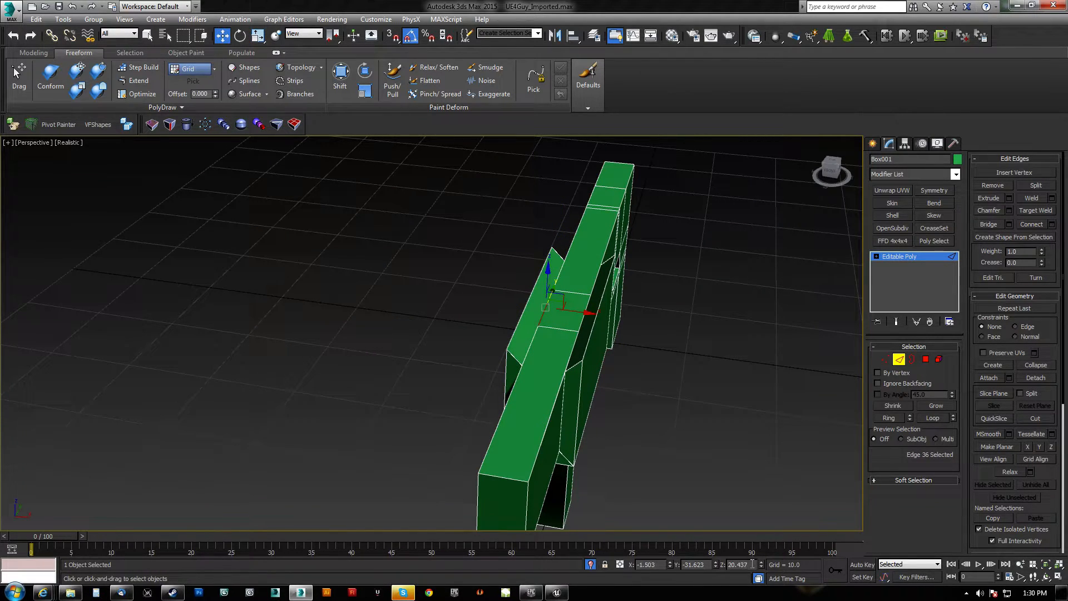
pyautogui.click(530, 295)
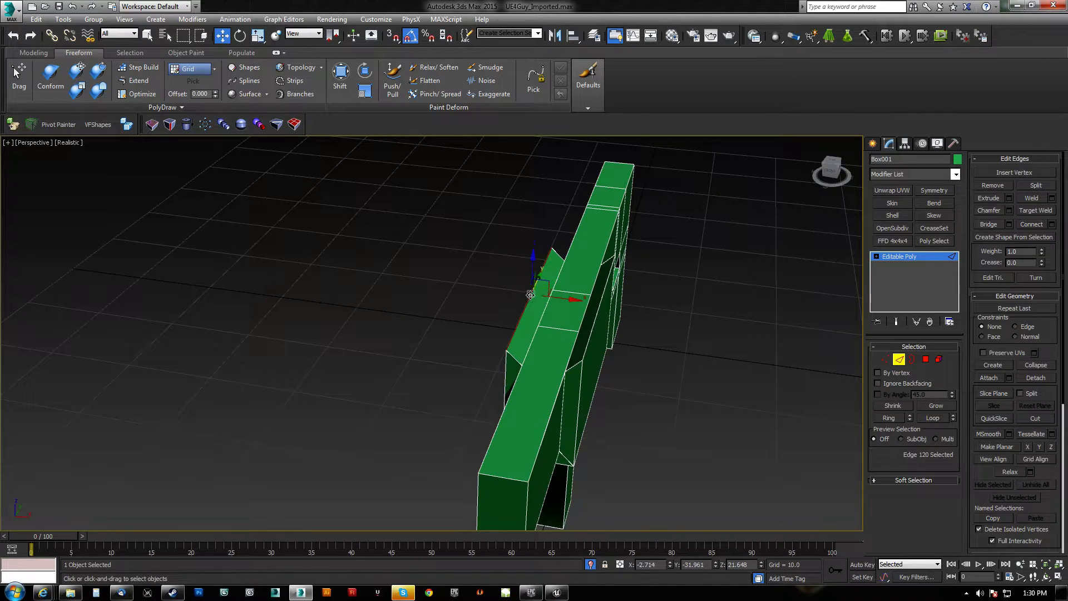
pyautogui.keyDown('ctrl'); pyautogui.click(602, 304); pyautogui.keyUp('ctrl')
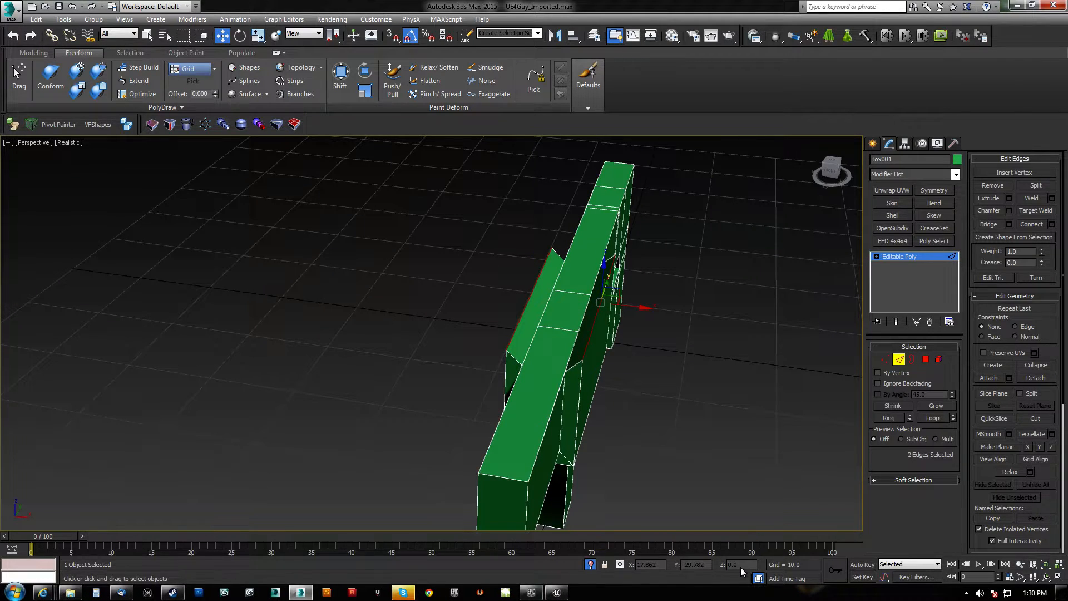
pyautogui.keyDown('ctrl'); pyautogui.click(885, 358); pyautogui.keyUp('ctrl')
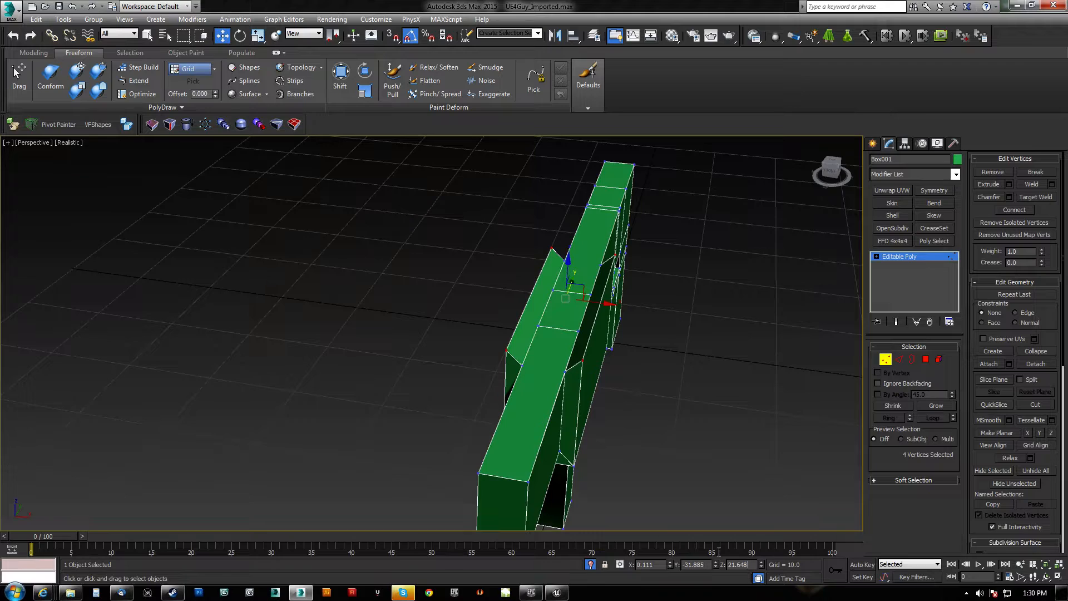
pyautogui.keyDown('alt'); pyautogui.moveTo(679, 376); pyautogui.dragTo(546, 260, button='middle'); pyautogui.keyUp('alt')
pyautogui.click(885, 359)
# Step: Add an edge loop across the trigger guard's front upright and move it up close to the body
pyautogui.scroll(5, 683, 349)
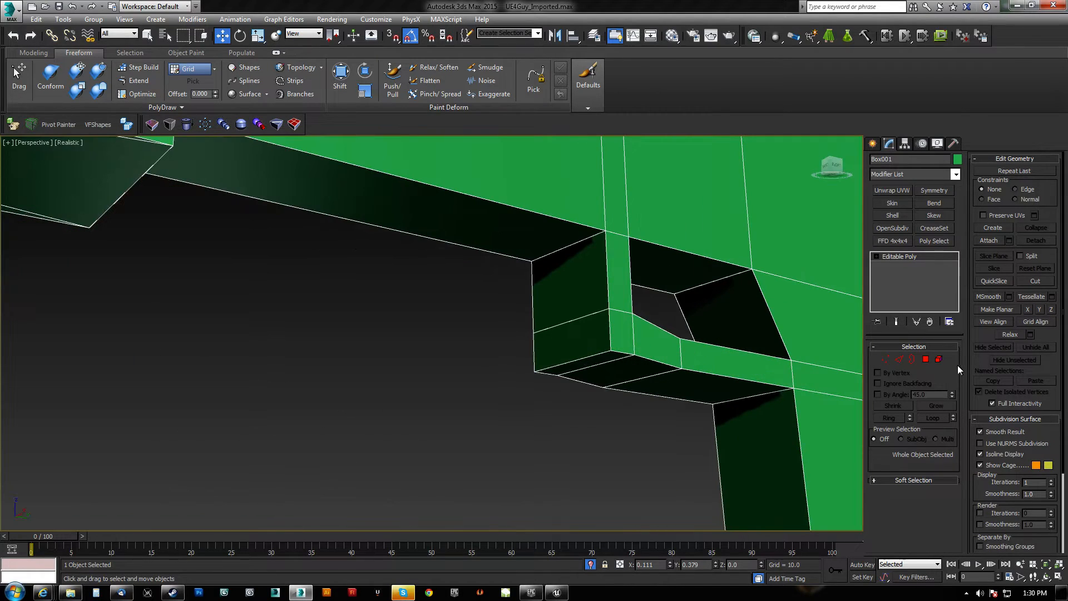
pyautogui.click(898, 360)
pyautogui.keyDown('alt'); pyautogui.moveTo(717, 345); pyautogui.dragTo(319, 520, button='middle'); pyautogui.keyUp('alt')
pyautogui.moveTo(536, 316); pyautogui.dragTo(641, 308)
pyautogui.click(1028, 227)
pyautogui.moveTo(588, 253); pyautogui.dragTo(589, 241)
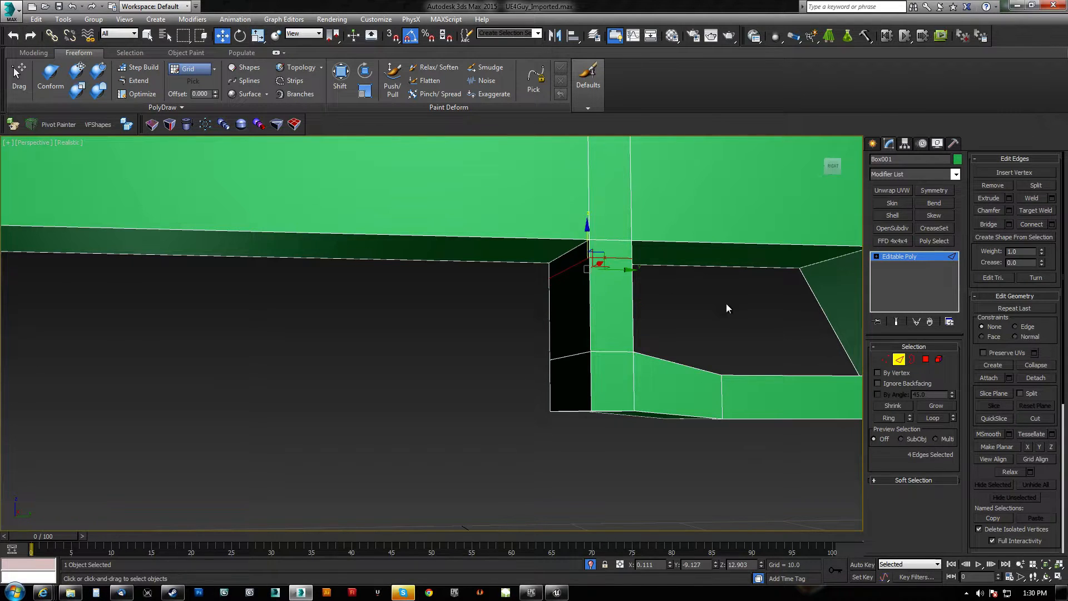
# Step: Add an edge loop across the trigger guard's lower bar and move it back close to the rear grip
pyautogui.moveTo(721, 333); pyautogui.dragTo(574, 301, button='middle')
pyautogui.click(731, 392)
pyautogui.hotkey('alt', 'r')
pyautogui.click(1031, 222)
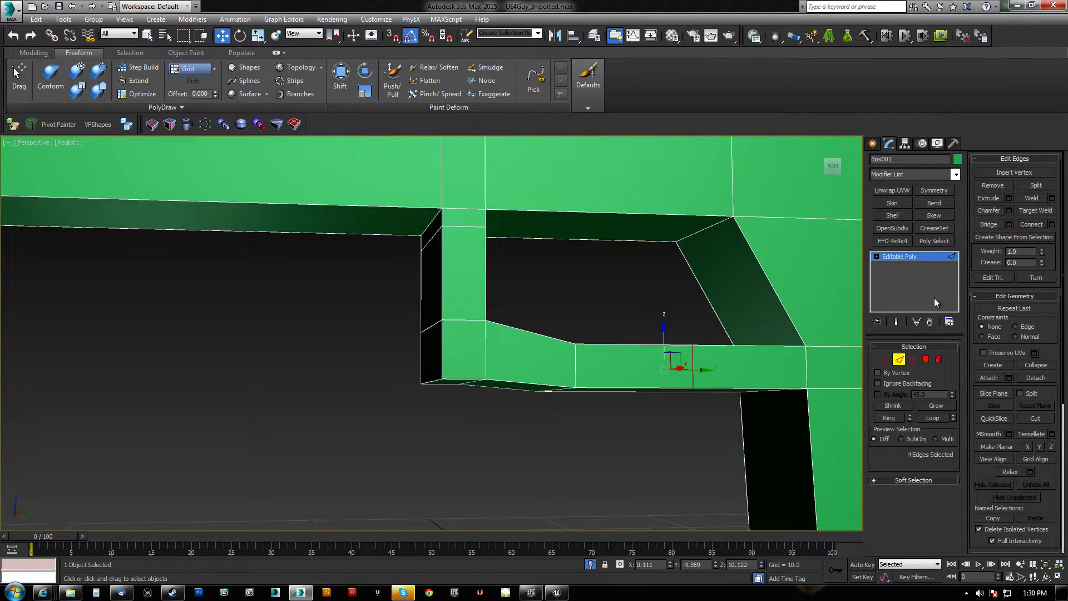
pyautogui.moveTo(652, 372); pyautogui.dragTo(402, 342, button='middle')
# Step: Scale the trigger guard's 16 polygons between the new edge loops narrower across the gun's width
pyautogui.press('4')
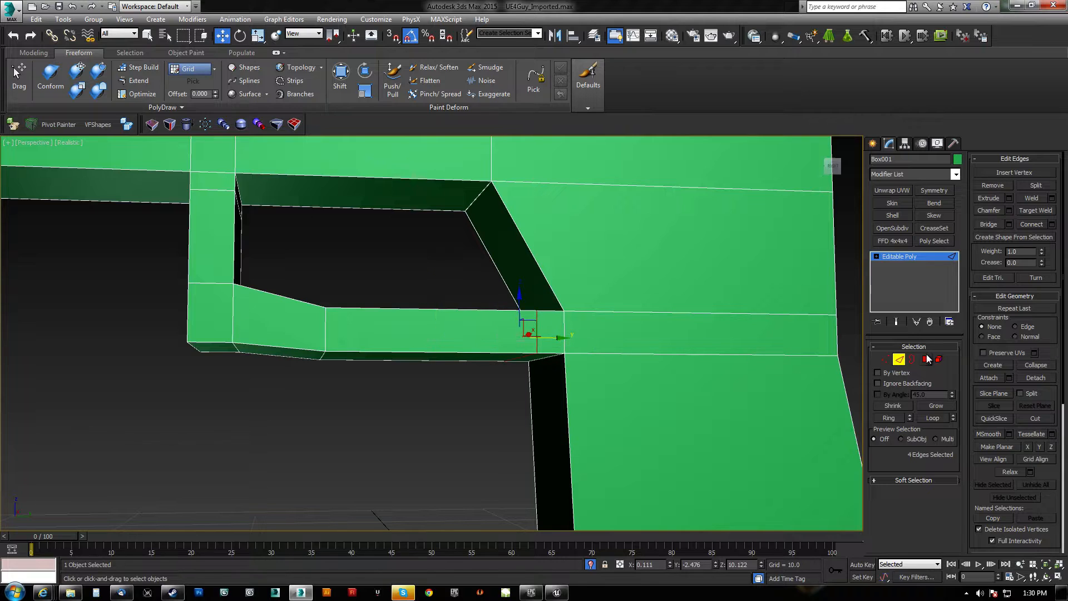
pyautogui.moveTo(119, 375); pyautogui.dragTo(375, 270)
pyautogui.keyDown('alt'); pyautogui.moveTo(374, 270); pyautogui.dragTo(409, 321, button='middle'); pyautogui.keyUp('alt')
pyautogui.press('r')
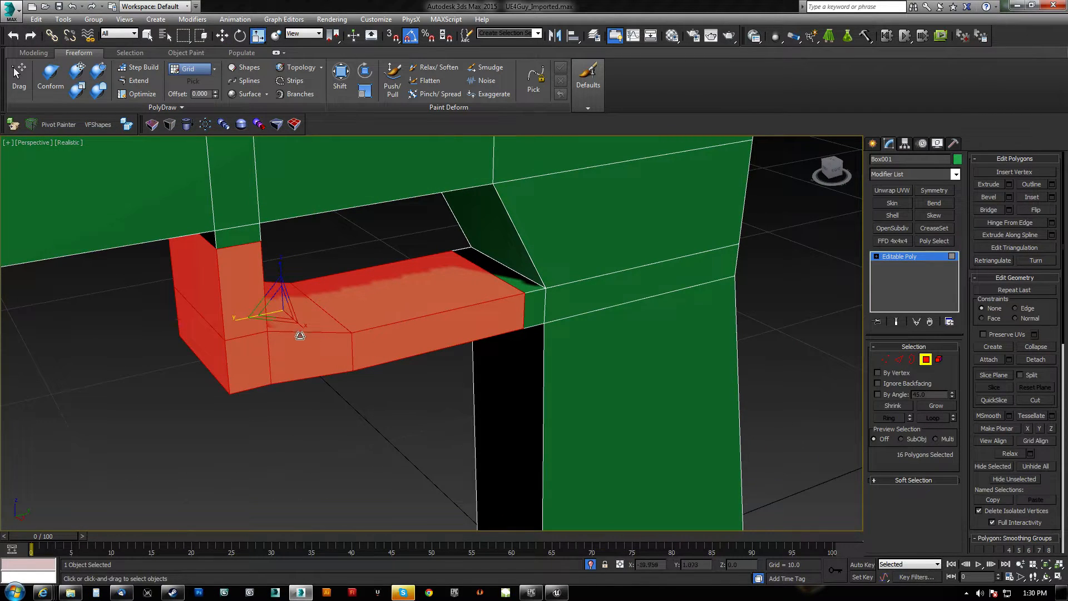
pyautogui.moveTo(307, 331); pyautogui.dragTo(289, 315)
pyautogui.keyDown('alt'); pyautogui.moveTo(301, 318); pyautogui.dragTo(396, 269, button='middle'); pyautogui.keyUp('alt')
pyautogui.click(446, 312)
# Step: Extrude the body's rear end polygon backward twice to form a two-segment stock
pyautogui.keyDown('alt'); pyautogui.moveTo(446, 312); pyautogui.dragTo(509, 311, button='middle'); pyautogui.keyUp('alt')
pyautogui.moveTo(344, 312); pyautogui.dragTo(484, 328, button='middle')
pyautogui.moveTo(484, 328); pyautogui.dragTo(608, 291, button='middle')
pyautogui.scroll(-5, 505, 342)
pyautogui.scroll(6, 694, 352)
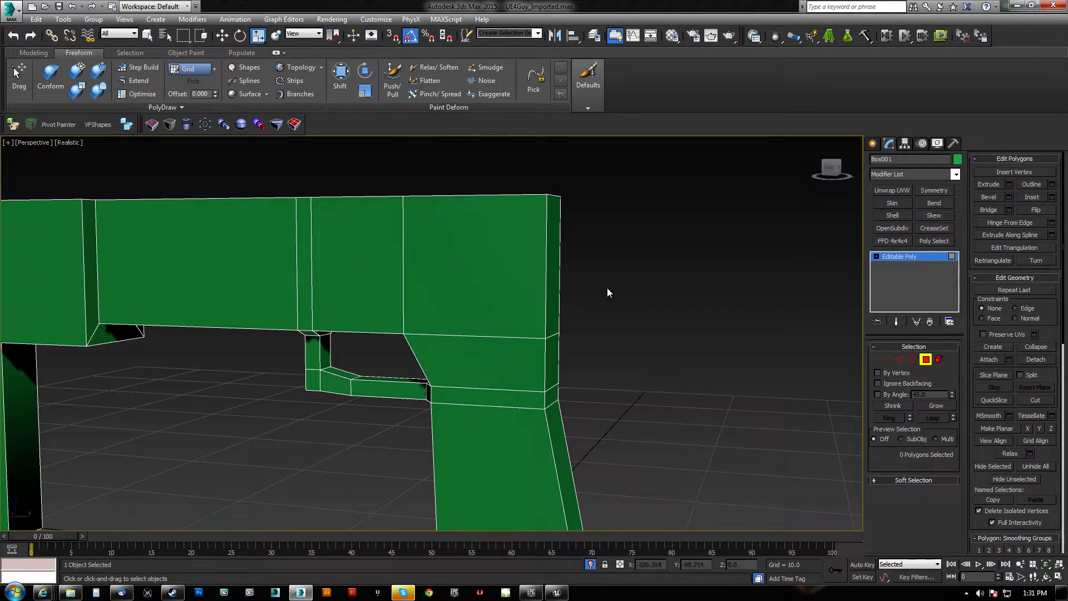
pyautogui.click(554, 287)
pyautogui.moveTo(554, 269); pyautogui.dragTo(584, 220)
pyautogui.moveTo(737, 272); pyautogui.dragTo(540, 238, button='middle')
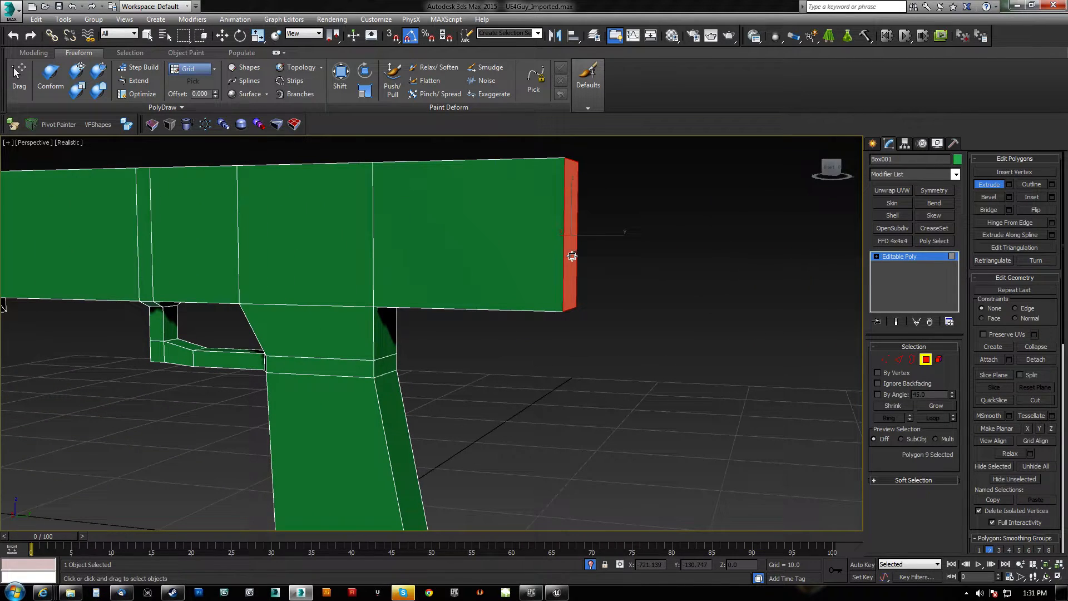
pyautogui.moveTo(572, 256); pyautogui.dragTo(629, 189)
# Step: Move the stock's rear lower vertices down and its rear upper vertices slightly up to flare the butt
pyautogui.moveTo(656, 243); pyautogui.dragTo(516, 215, button='middle')
pyautogui.press('1')
pyautogui.press('w')
pyautogui.moveTo(686, 315); pyautogui.dragTo(709, 319)
pyautogui.moveTo(740, 147); pyautogui.dragTo(634, 257, button='middle')
pyautogui.moveTo(606, 203); pyautogui.dragTo(605, 189)
pyautogui.moveTo(546, 249); pyautogui.dragTo(570, 238, button='middle')
pyautogui.scroll(-5, 569, 238)
pyautogui.click(434, 383)
# Step: Slide the vertices of the barrel, sleeve and front grip back along Y, closer to the trigger guard
pyautogui.keyDown('alt'); pyautogui.moveTo(433, 383); pyautogui.dragTo(385, 348, button='middle'); pyautogui.keyUp('alt')
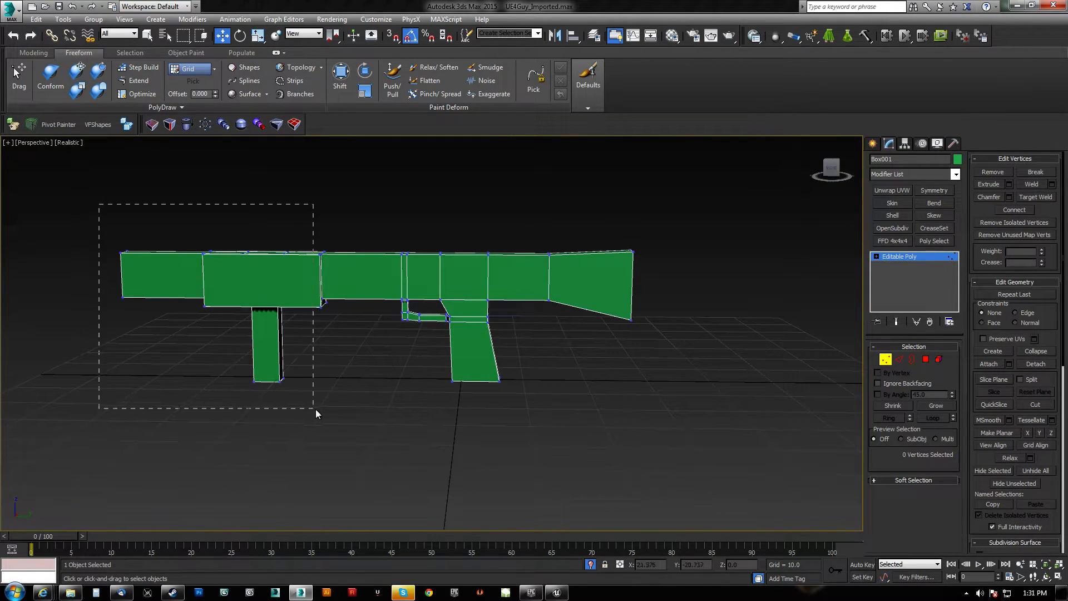
pyautogui.moveTo(315, 409); pyautogui.dragTo(314, 409)
pyautogui.keyDown('alt'); pyautogui.moveTo(314, 409); pyautogui.dragTo(352, 390, button='middle'); pyautogui.keyUp('alt')
pyautogui.moveTo(282, 292); pyautogui.dragTo(335, 293)
pyautogui.moveTo(303, 307)
pyautogui.keyDown('alt'); pyautogui.mouseDown(button='middle')
pyautogui.moveTo(239, 344)
pyautogui.moveTo(289, 303)
pyautogui.mouseUp(button='middle'); pyautogui.keyUp('alt')
# Step: Try raising the barrel's underside polygon by 3.944 along Z to make the barrel thinner
pyautogui.click(926, 358)
pyautogui.click(273, 263)
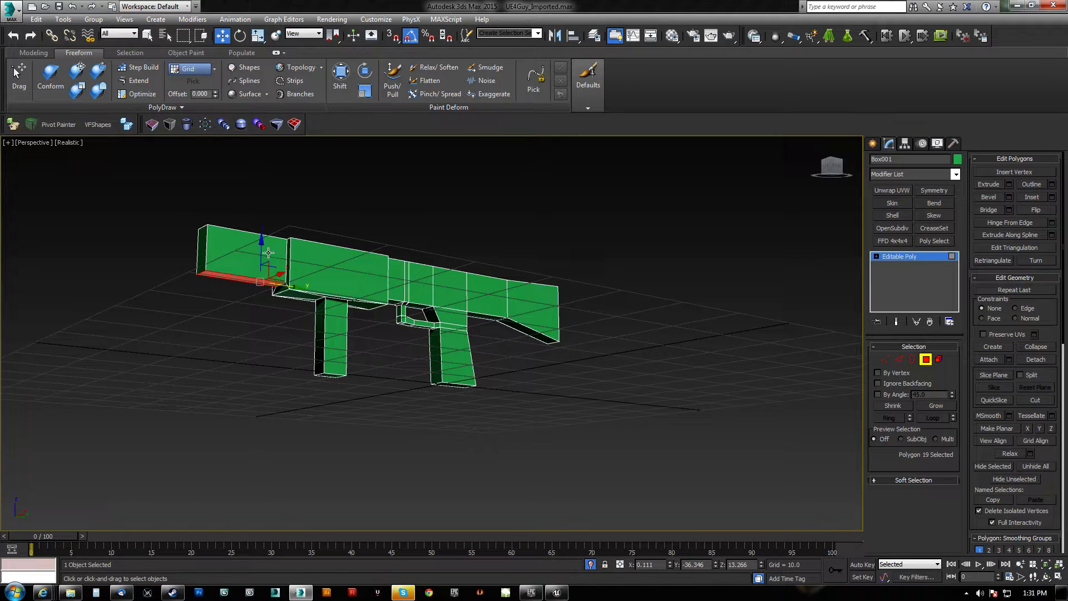
pyautogui.moveTo(262, 252); pyautogui.dragTo(259, 226)
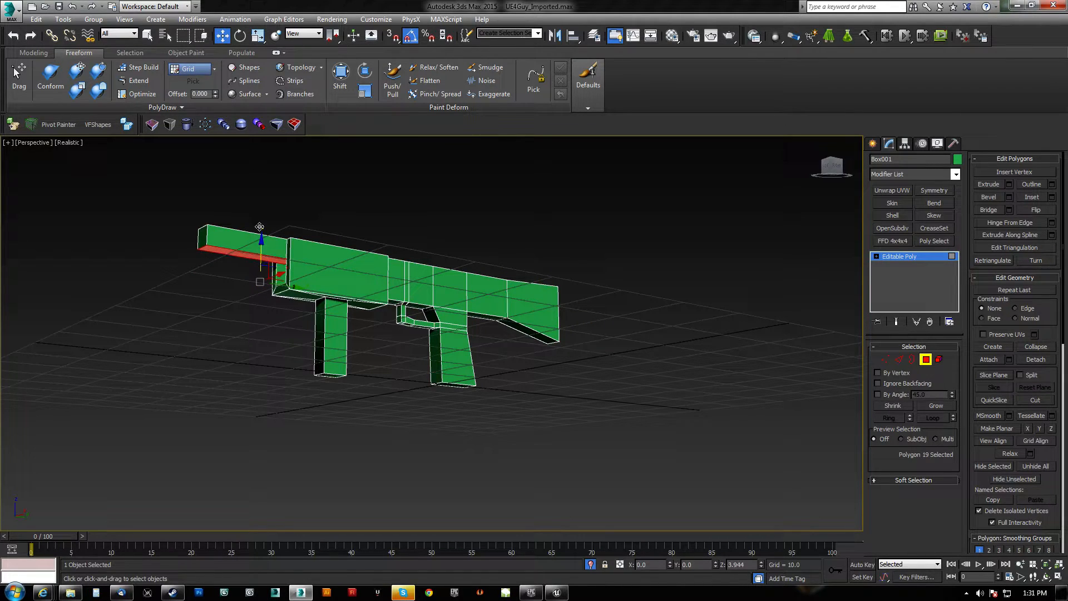
pyautogui.moveTo(258, 228)
pyautogui.keyDown('alt'); pyautogui.mouseDown(button='middle')
pyautogui.moveTo(336, 236)
pyautogui.moveTo(243, 242)
pyautogui.moveTo(284, 238)
pyautogui.mouseUp(button='middle'); pyautogui.keyUp('alt')
pyautogui.press('F3')
pyautogui.hotkey('ctrl', 'z')
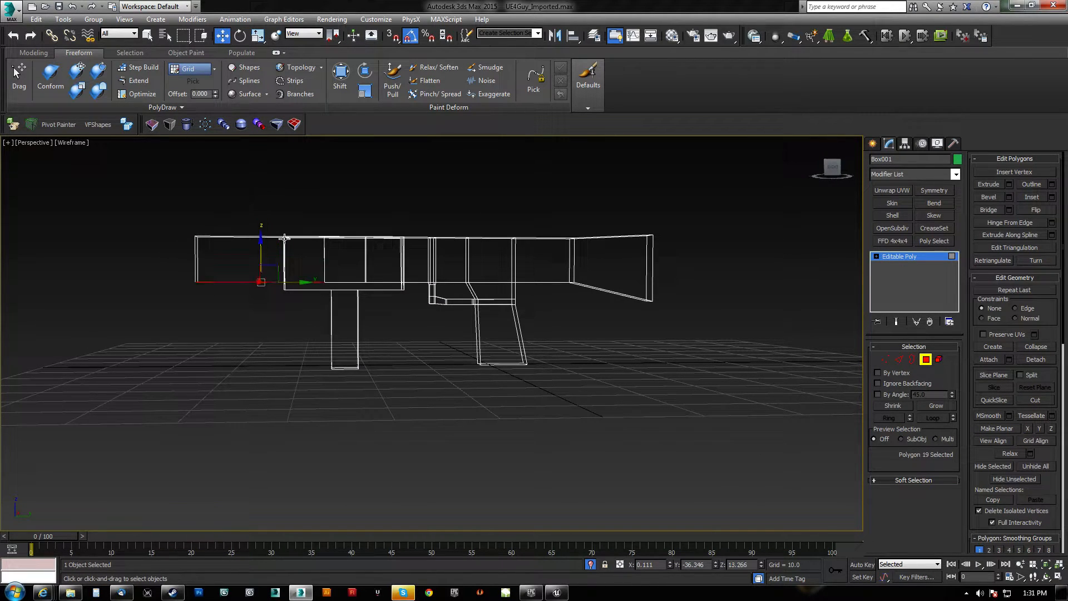
pyautogui.press('F3')
pyautogui.moveTo(286, 241)
pyautogui.keyDown('alt'); pyautogui.mouseDown(button='middle')
pyautogui.moveTo(298, 279)
pyautogui.moveTo(389, 289)
pyautogui.mouseUp(button='middle'); pyautogui.keyUp('alt')
pyautogui.click(926, 358)
# Step: Move the rear grip's lower front vertices backward to slant the grip's front side
pyautogui.scroll(5, 474, 325)
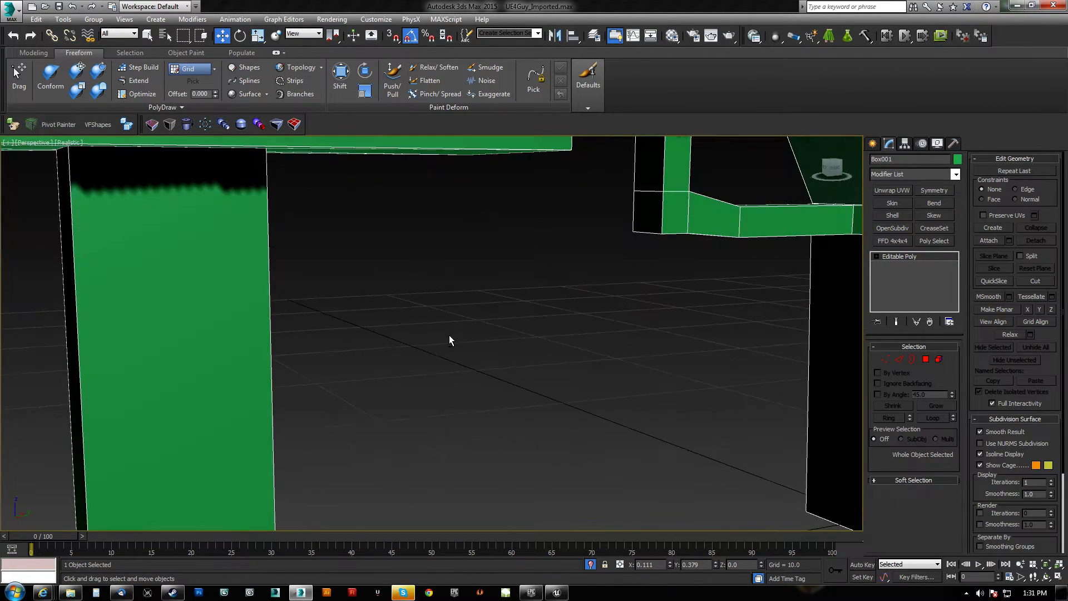
pyautogui.scroll(-3, 449, 335)
pyautogui.scroll(-3, 404, 310)
pyautogui.keyDown('alt'); pyautogui.moveTo(456, 302); pyautogui.dragTo(411, 299, button='middle'); pyautogui.keyUp('alt')
pyautogui.press('4')
pyautogui.moveTo(456, 364); pyautogui.dragTo(541, 344)
pyautogui.keyDown('alt'); pyautogui.moveTo(480, 298); pyautogui.dragTo(528, 356, button='middle'); pyautogui.keyUp('alt')
# Step: Move the ten vertices along the back of the rear grip and the body above it by -1.408 along Y
pyautogui.moveTo(529, 230); pyautogui.dragTo(518, 207)
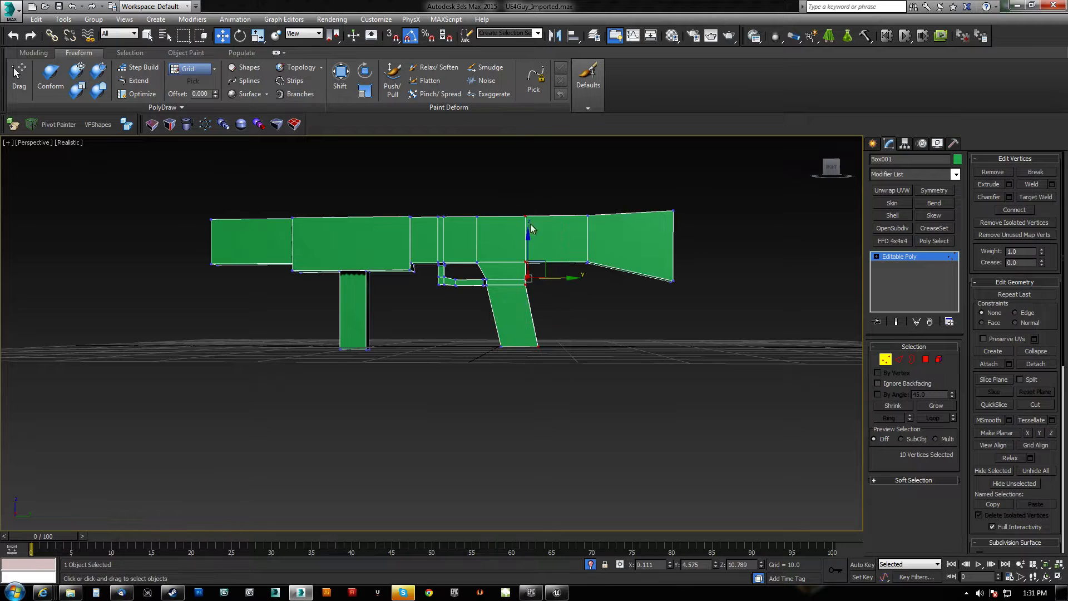
pyautogui.moveTo(563, 280); pyautogui.dragTo(555, 280)
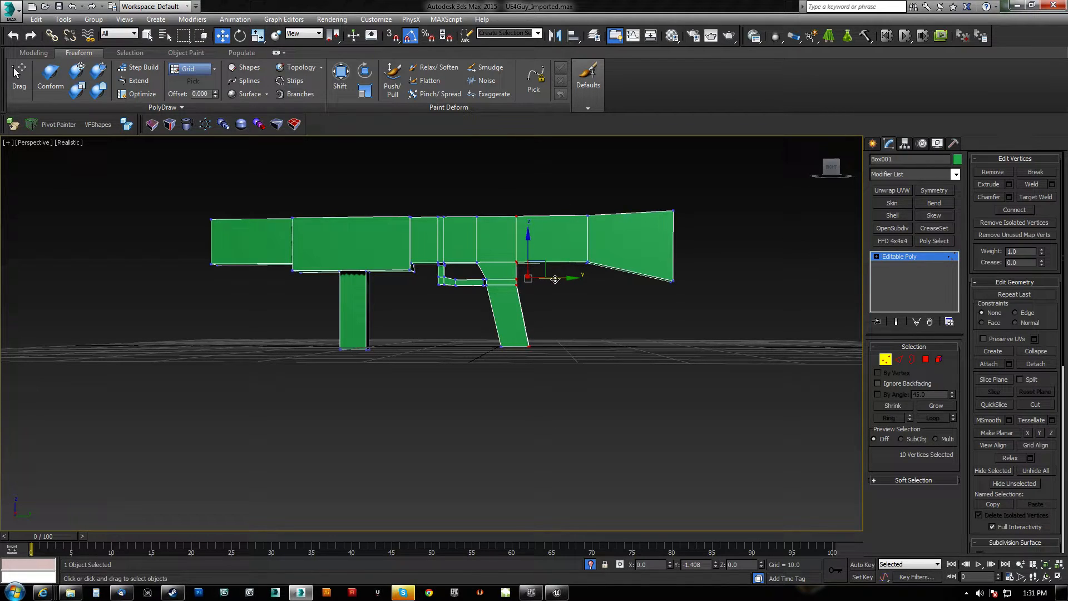
pyautogui.click(884, 360)
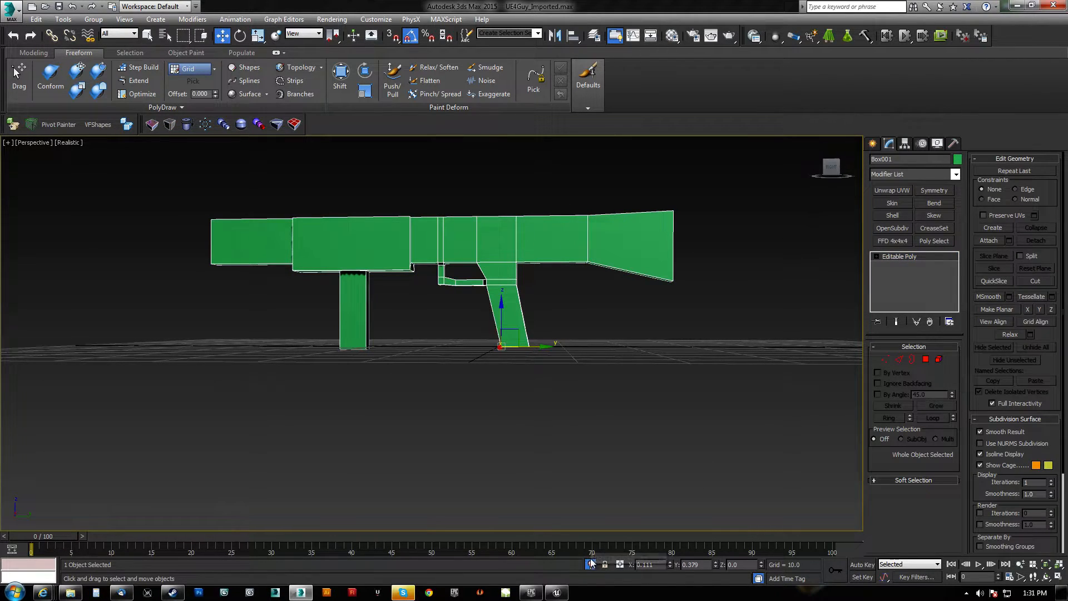
# Step: Exit isolation and move the loose six-sided cylinder up against the front end of the gun
pyautogui.click(590, 564)
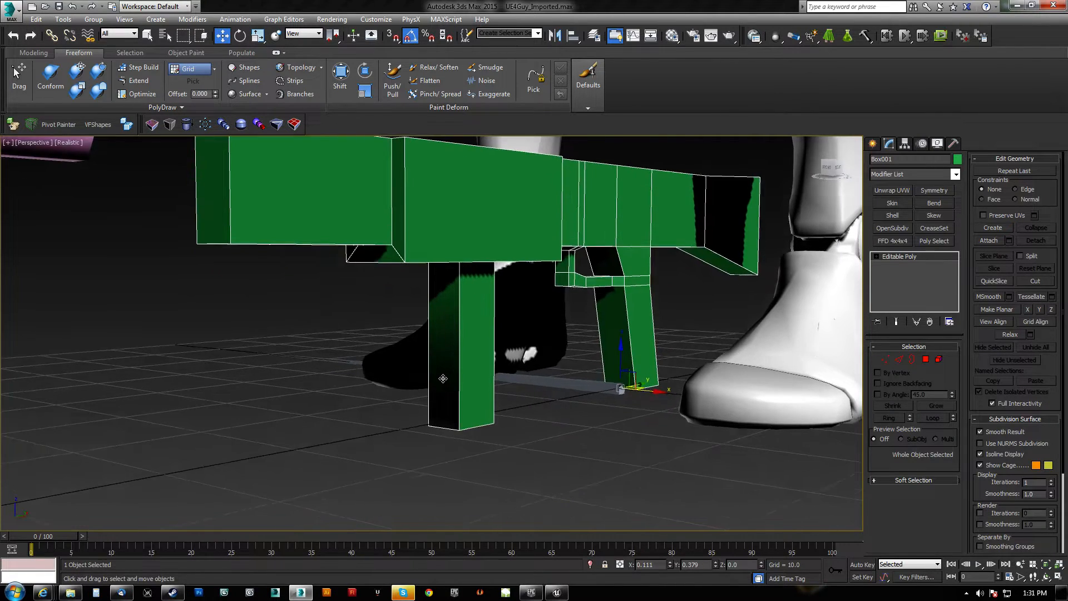
pyautogui.click(410, 413)
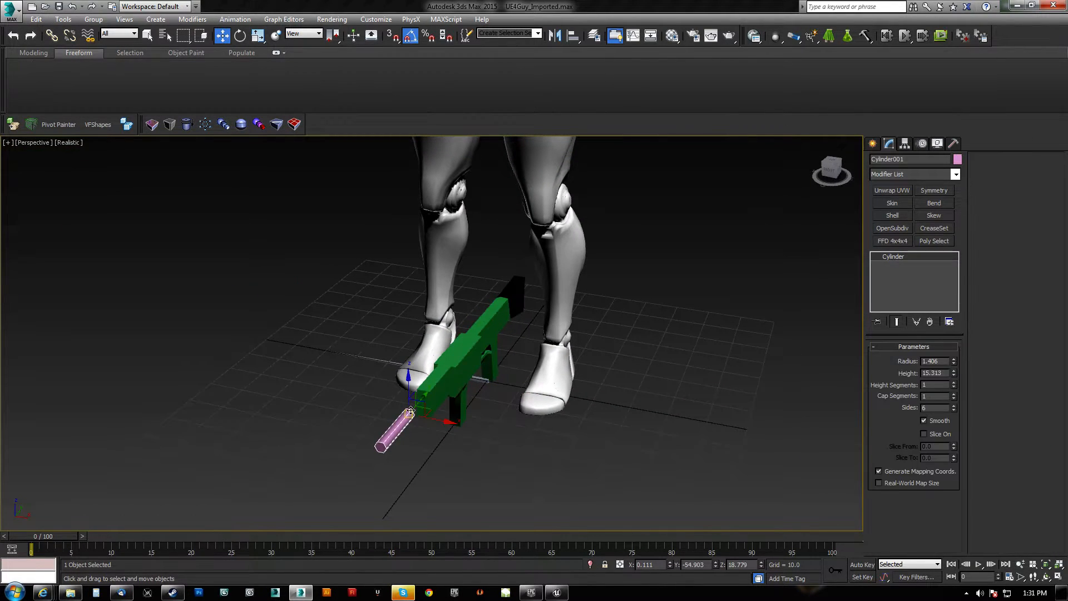
pyautogui.moveTo(424, 397); pyautogui.dragTo(438, 380)
pyautogui.keyDown('alt'); pyautogui.moveTo(438, 380); pyautogui.dragTo(348, 389, button='middle'); pyautogui.keyUp('alt')
# Step: Convert the cylinder to an editable poly and attach it to the gun mesh
pyautogui.hotkey('ctrl', 'e')
pyautogui.press('4')
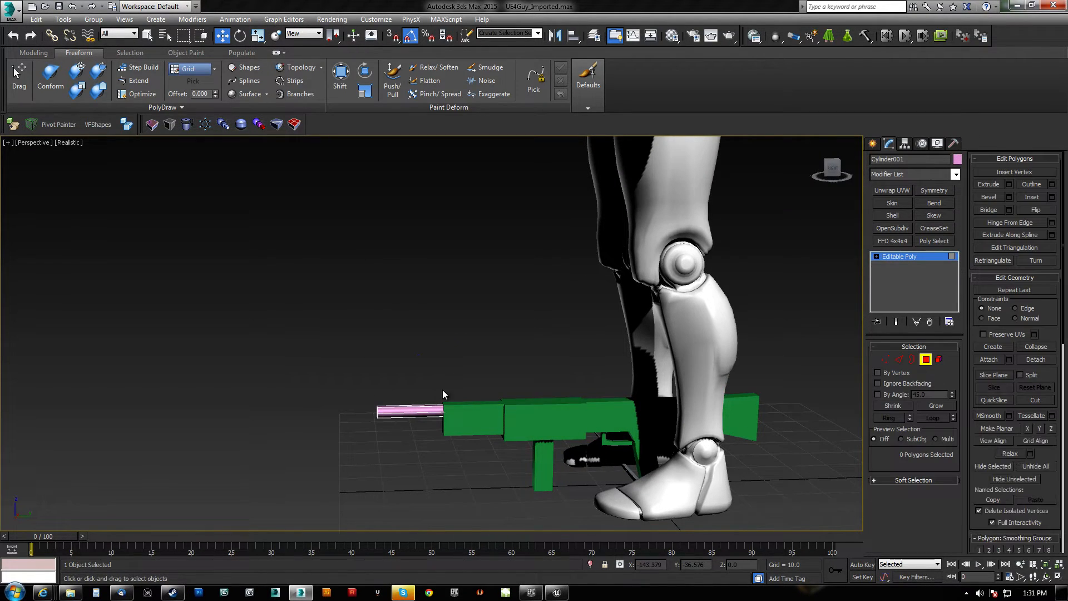
pyautogui.click(375, 428)
pyautogui.click(926, 359)
pyautogui.click(591, 429)
pyautogui.click(989, 241)
pyautogui.click(431, 410)
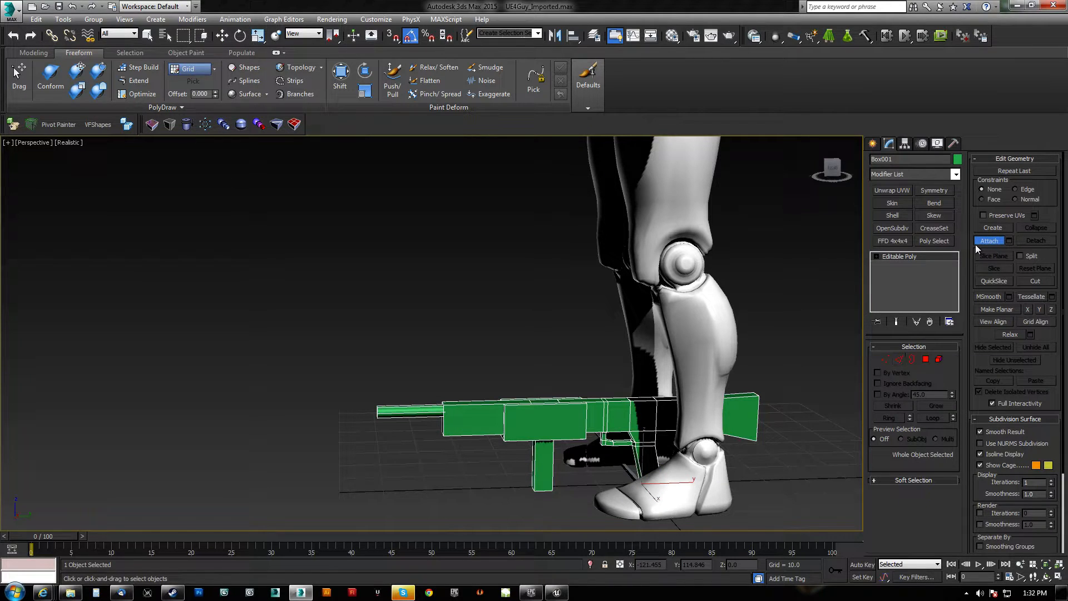
pyautogui.click(990, 243)
# Step: Clone the front grip's polygons as an element of the gun, placed at the trigger guard
pyautogui.moveTo(606, 467); pyautogui.dragTo(566, 353, button='middle')
pyautogui.scroll(4, 566, 354)
pyautogui.click(925, 359)
pyautogui.moveTo(433, 456)
pyautogui.mouseDown()
pyautogui.moveTo(495, 399)
pyautogui.moveTo(649, 297)
pyautogui.mouseUp()
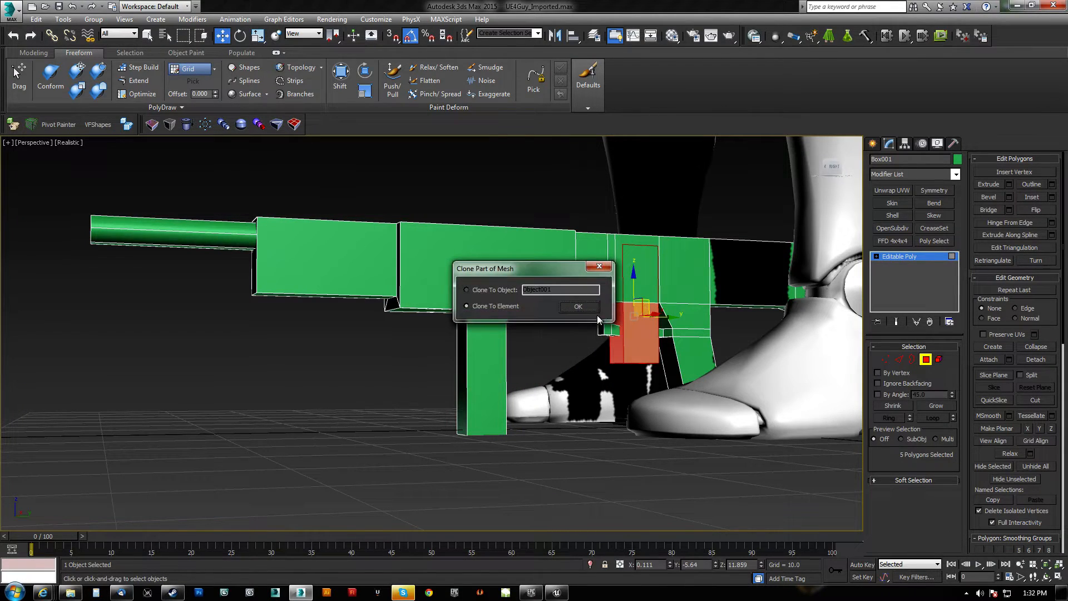
pyautogui.click(580, 307)
# Step: Scale the cloned element to 17 percent and move it to Y -4.805, Z 12.123 as the trigger
pyautogui.press('r')
pyautogui.moveTo(632, 327); pyautogui.dragTo(605, 542)
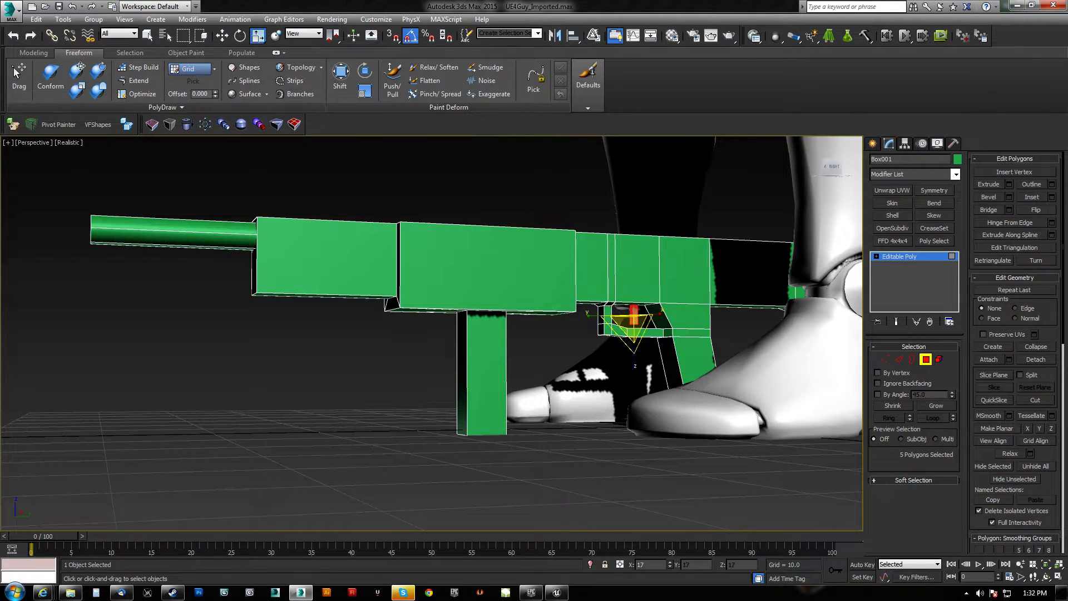
pyautogui.press('w')
pyautogui.scroll(6, 485, 368)
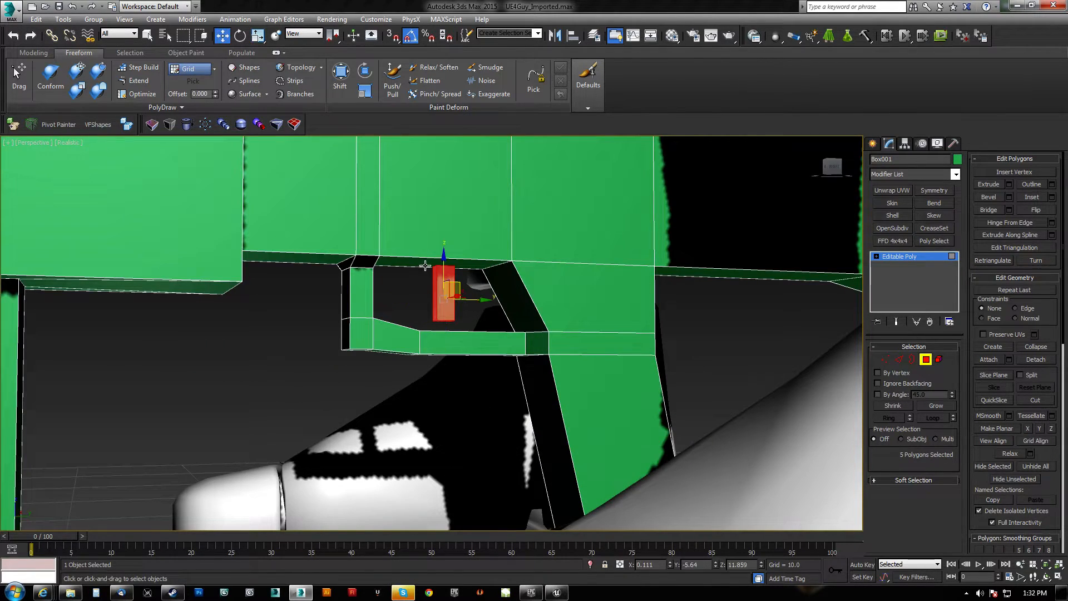
pyautogui.moveTo(444, 256); pyautogui.dragTo(445, 260)
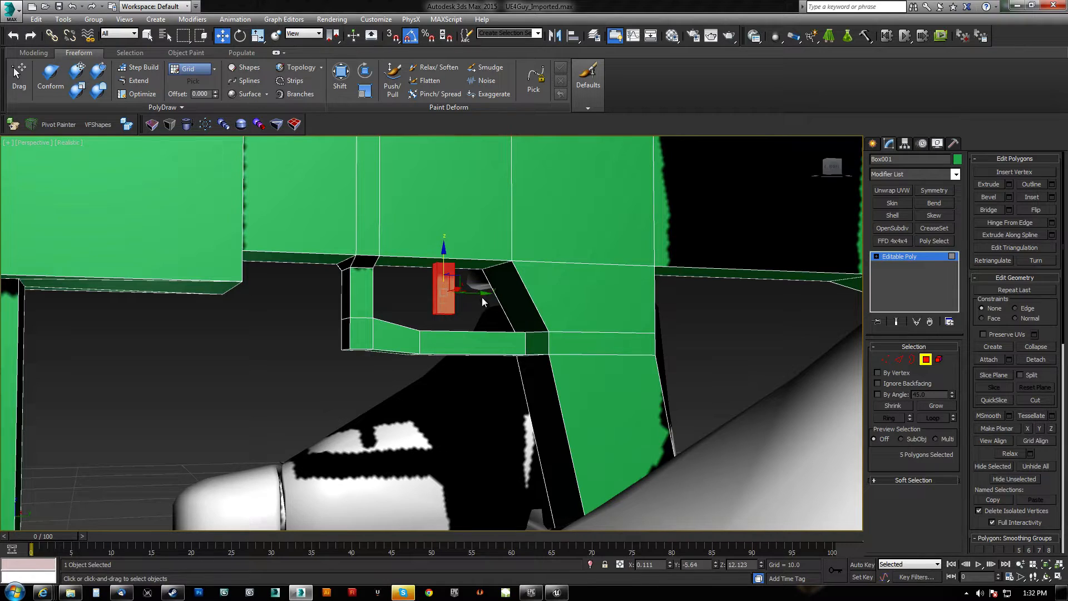
pyautogui.moveTo(484, 294); pyautogui.dragTo(491, 293)
pyautogui.scroll(-6, 490, 289)
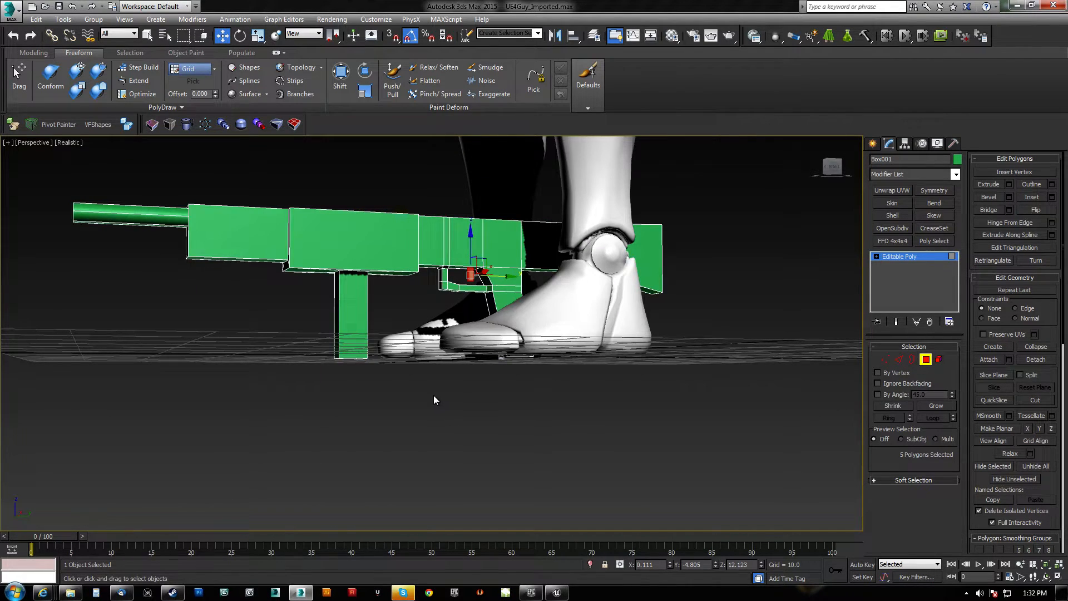
pyautogui.click(434, 400)
pyautogui.click(924, 360)
# Step: Move only the gun's pivot to about Y -6.901, Z 12.18, just in front of the trigger
pyautogui.keyDown('alt'); pyautogui.moveTo(470, 276); pyautogui.dragTo(478, 344, button='middle'); pyautogui.keyUp('alt')
pyautogui.scroll(-6, 541, 292)
pyautogui.scroll(5, 478, 350)
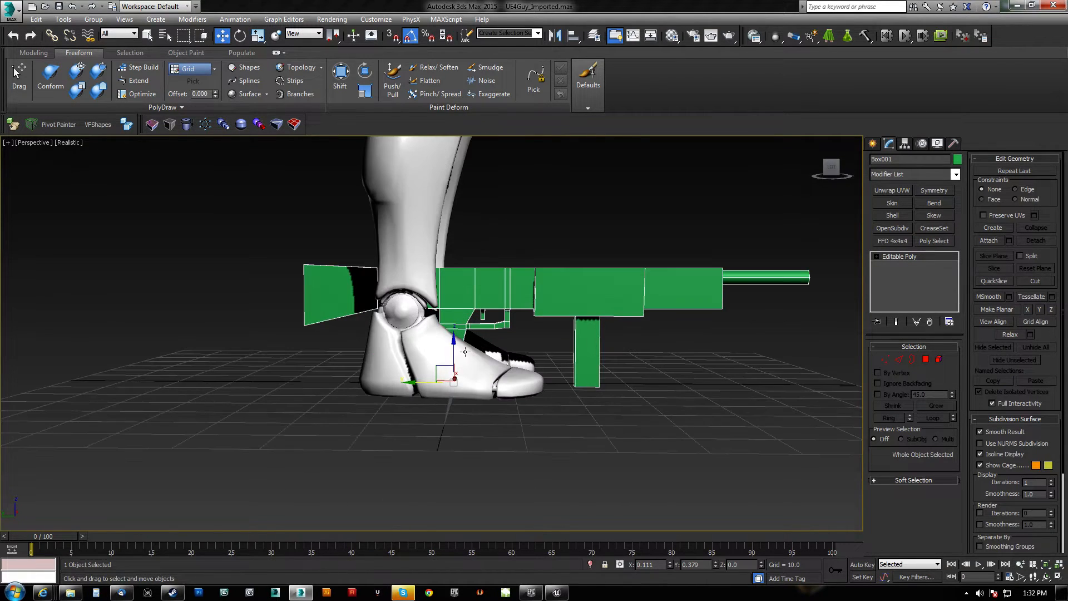
pyautogui.scroll(4, 477, 355)
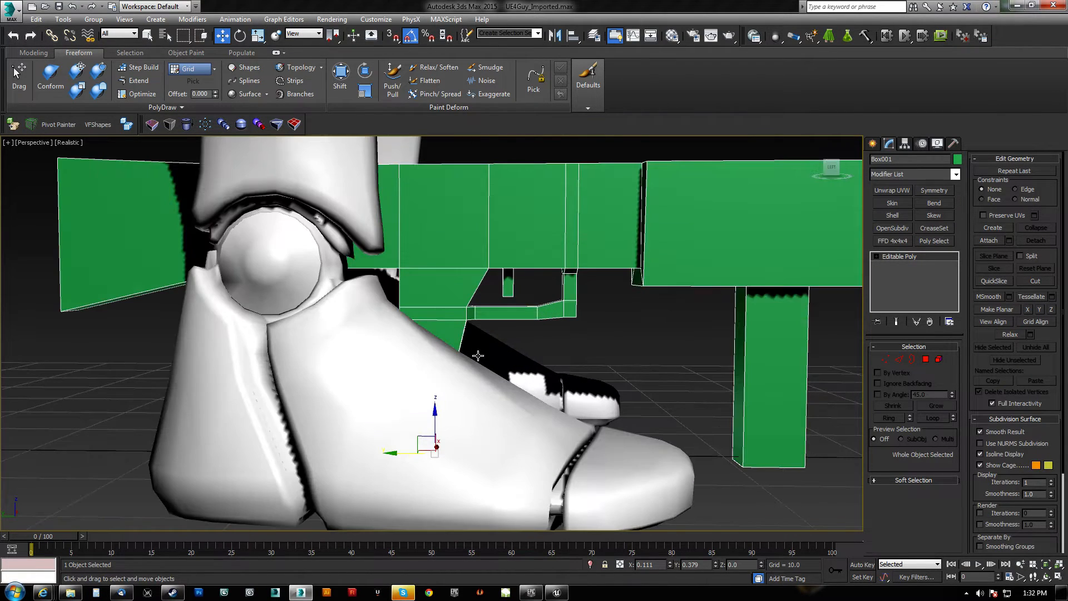
pyautogui.click(903, 143)
pyautogui.click(913, 214)
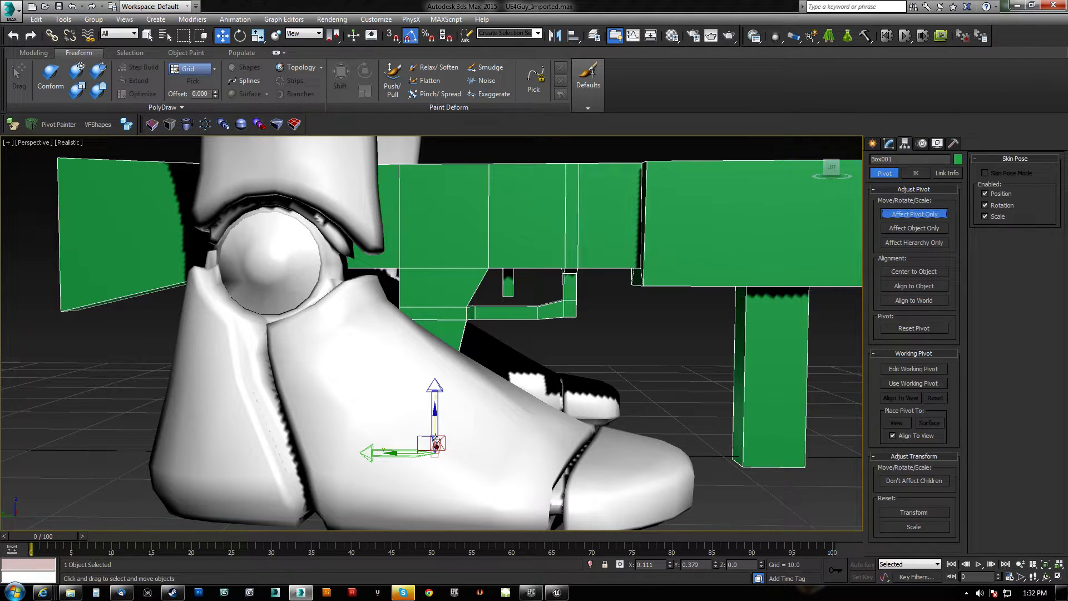
pyautogui.moveTo(420, 435); pyautogui.dragTo(523, 266)
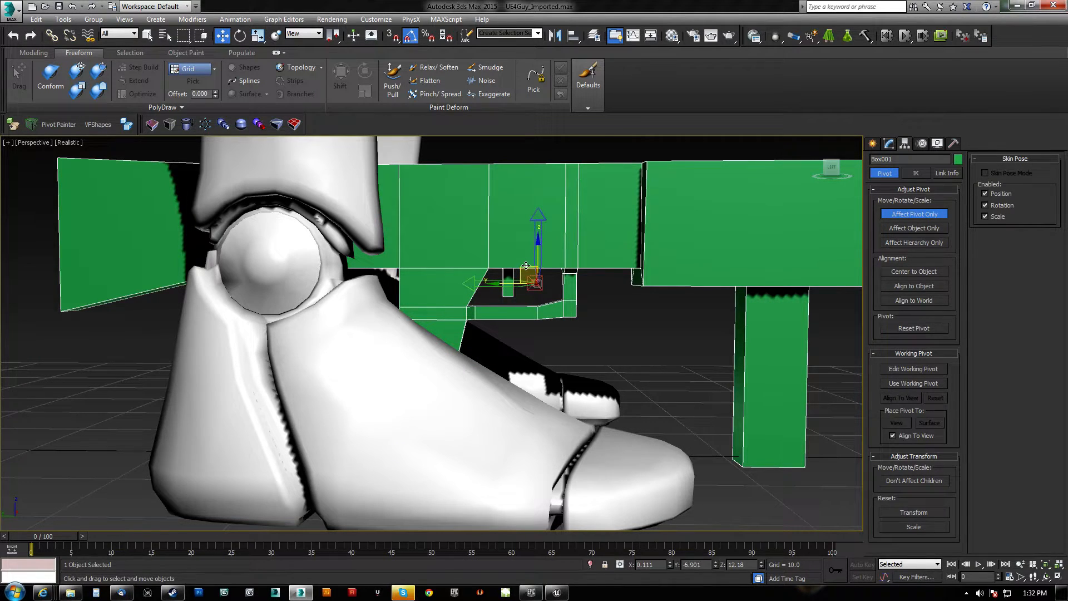
pyautogui.click(918, 213)
# Step: Align the gun to the right-hand control ring on X, Y and Z, pivot point to pivot point
pyautogui.scroll(-10, 609, 316)
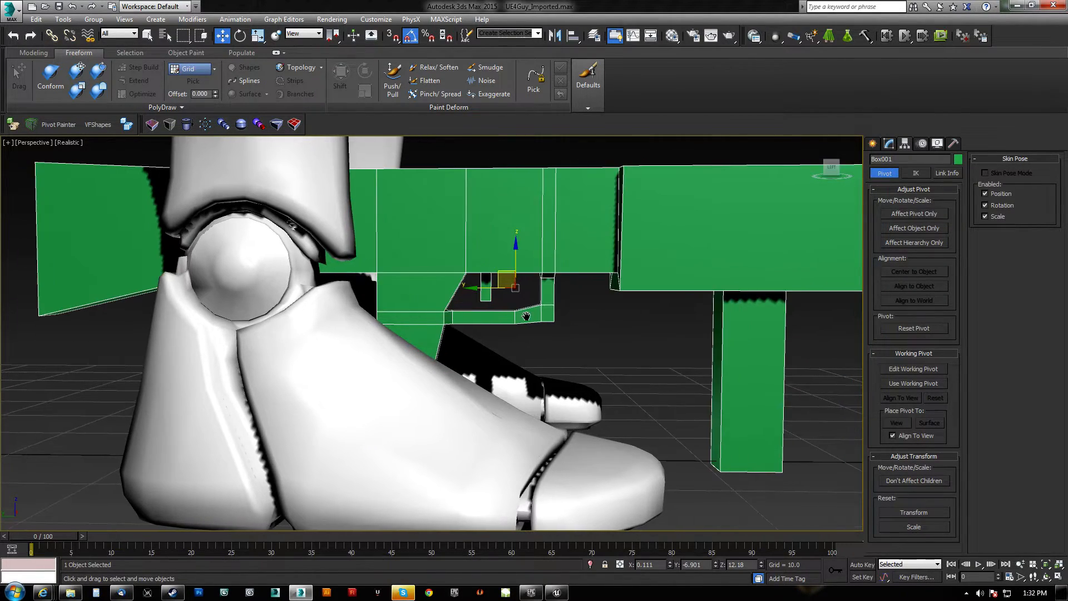
pyautogui.press('e')
pyautogui.moveTo(516, 267); pyautogui.dragTo(666, 336)
pyautogui.keyDown('alt'); pyautogui.moveTo(666, 336); pyautogui.dragTo(531, 414, button='middle'); pyautogui.keyUp('alt')
pyautogui.scroll(-10, 556, 317)
pyautogui.scroll(7, 527, 344)
pyautogui.scroll(-1, 526, 389)
pyautogui.scroll(9, 459, 267)
pyautogui.hotkey('alt', 'a')
pyautogui.click(523, 294)
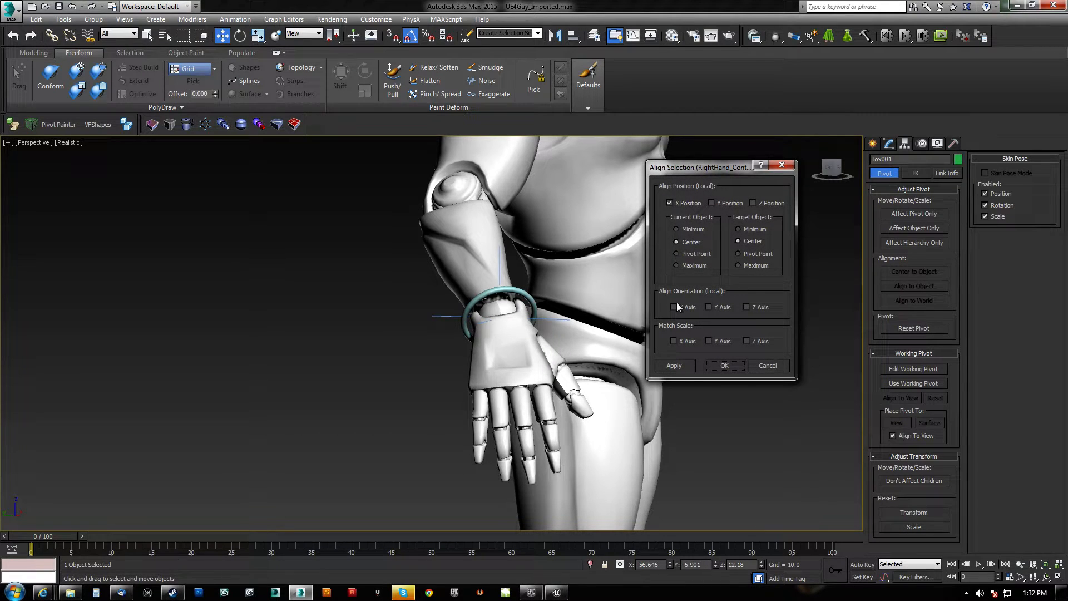
pyautogui.click(711, 204)
pyautogui.click(754, 203)
pyautogui.click(737, 254)
pyautogui.click(677, 254)
pyautogui.click(729, 366)
# Step: Rotate the gun so its barrel points along the right forearm toward the fingers with the grips underneath
pyautogui.keyDown('alt'); pyautogui.moveTo(619, 342); pyautogui.dragTo(532, 294, button='middle'); pyautogui.keyUp('alt')
pyautogui.press('e')
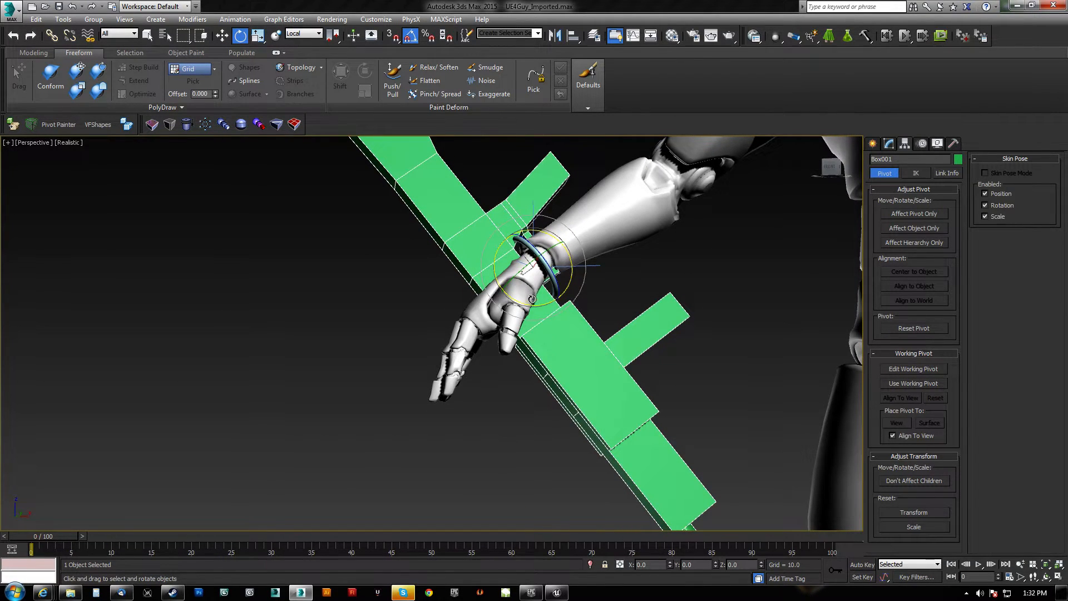
pyautogui.moveTo(533, 308); pyautogui.dragTo(484, 314)
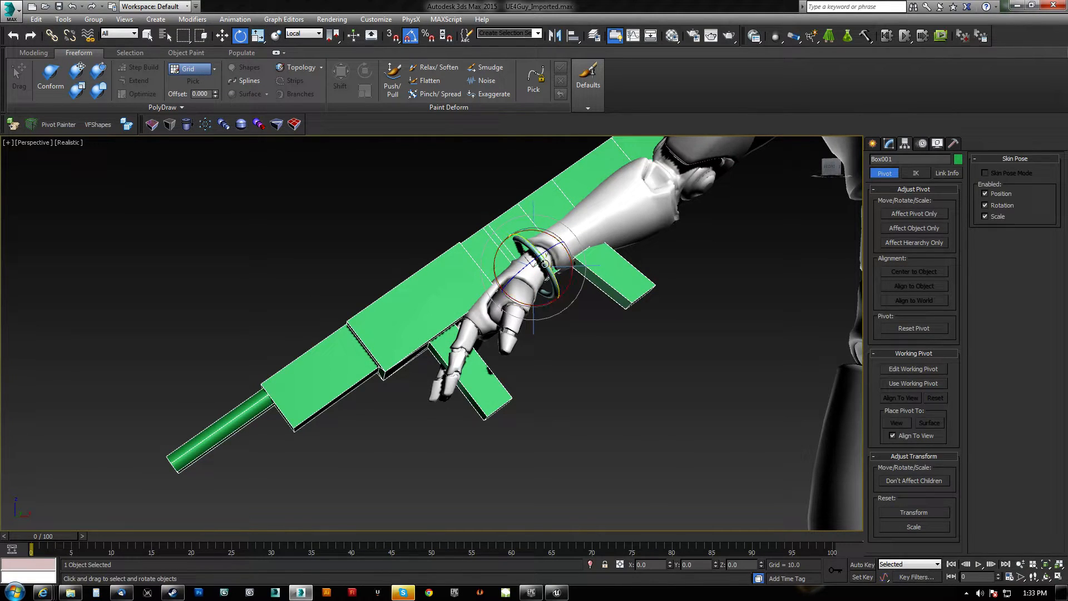
pyautogui.moveTo(546, 264); pyautogui.dragTo(568, 305)
pyautogui.keyDown('alt'); pyautogui.moveTo(568, 305); pyautogui.dragTo(517, 233, button='middle'); pyautogui.keyUp('alt')
# Step: Move the gun along its Local axes so the trigger guard sits beside the right hand's fingers
pyautogui.press('w')
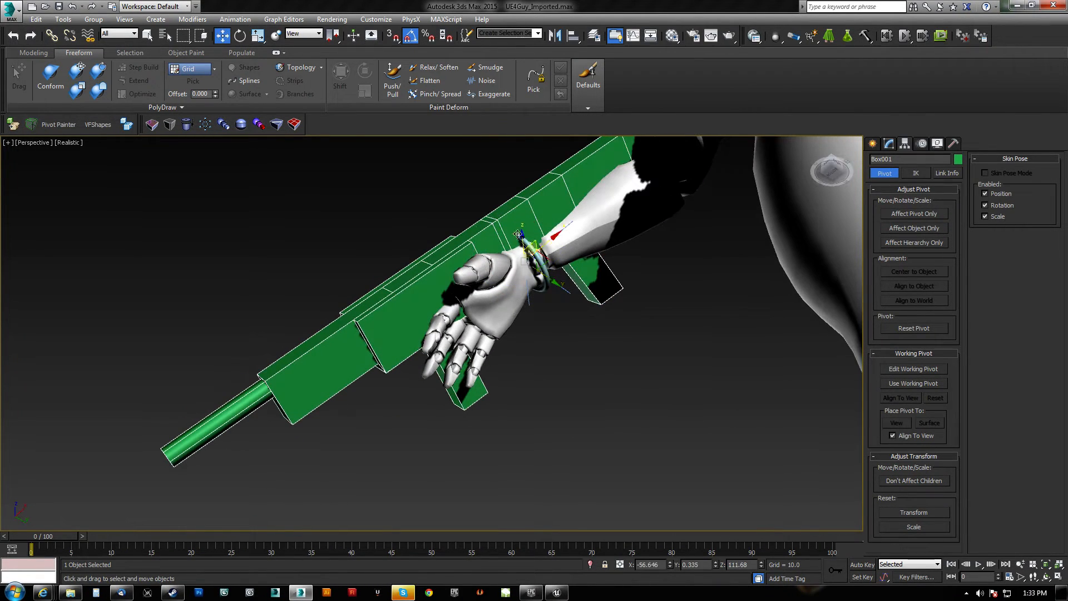
pyautogui.click(315, 34)
pyautogui.click(293, 73)
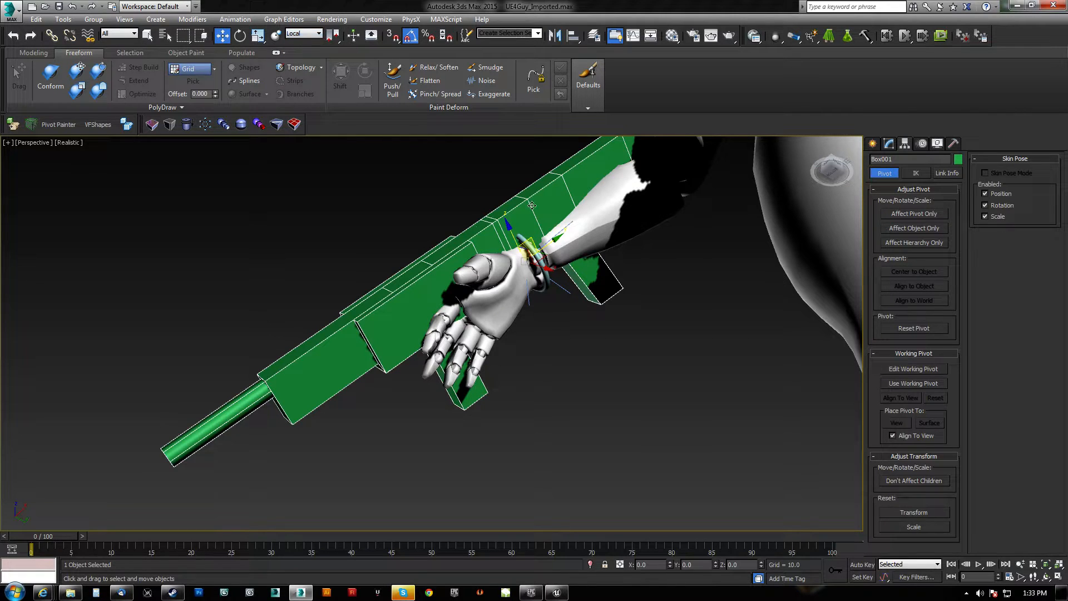
pyautogui.keyDown('alt'); pyautogui.moveTo(553, 240); pyautogui.dragTo(425, 310, button='middle'); pyautogui.keyUp('alt')
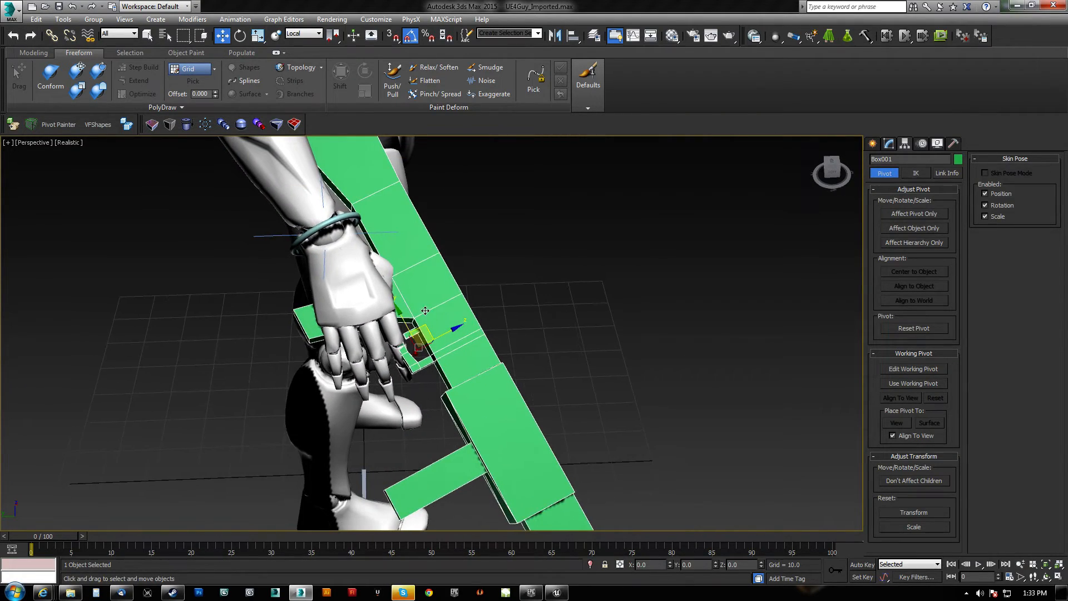
pyautogui.scroll(4, 417, 323)
pyautogui.keyDown('alt'); pyautogui.moveTo(434, 369); pyautogui.dragTo(422, 279, button='middle'); pyautogui.keyUp('alt')
pyautogui.scroll(-6, 422, 282)
pyautogui.keyDown('alt'); pyautogui.moveTo(407, 233); pyautogui.dragTo(382, 183, button='middle'); pyautogui.keyUp('alt')
pyautogui.moveTo(382, 183); pyautogui.dragTo(410, 285, button='middle')
pyautogui.scroll(4, 359, 271)
pyautogui.keyDown('alt'); pyautogui.moveTo(431, 345); pyautogui.dragTo(312, 407, button='middle'); pyautogui.keyUp('alt')
# Step: Rotate the gun slightly about its local Z axis to line it up with the right forearm
pyautogui.press('e')
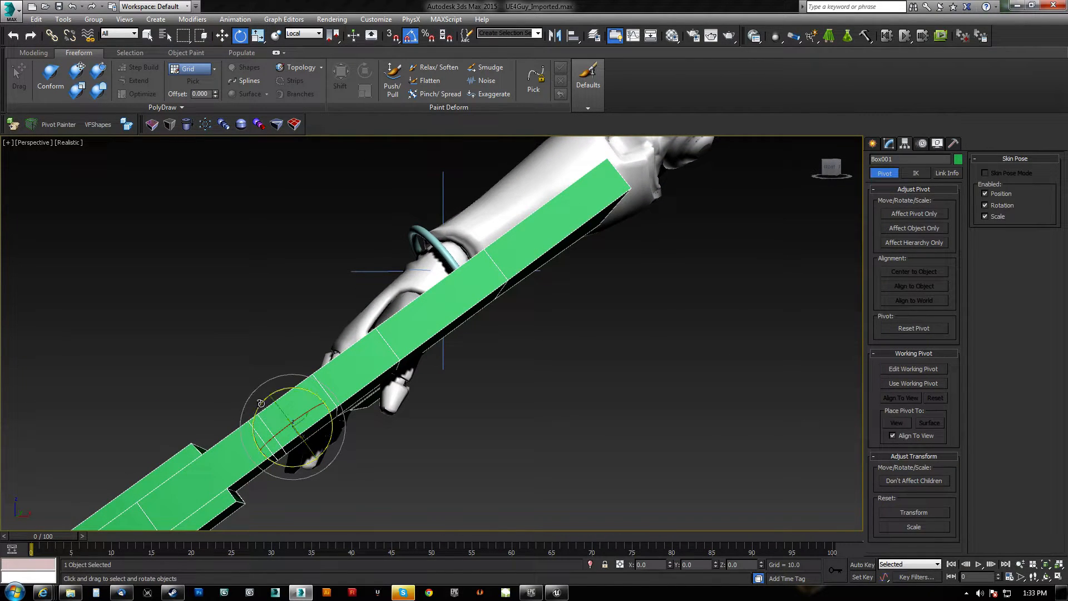
pyautogui.moveTo(262, 404); pyautogui.dragTo(257, 404)
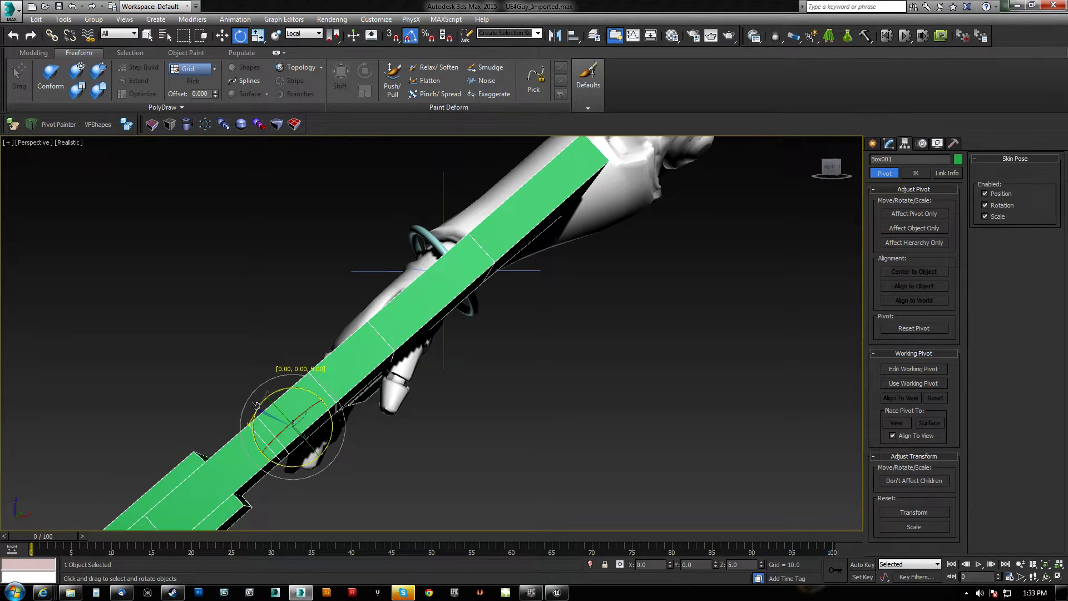
pyautogui.moveTo(250, 404); pyautogui.dragTo(251, 410)
pyautogui.press('w')
# Step: Align only the gun's pivot to the hand_r bone's pivot point, matching X, Y and Z position and orientation
pyautogui.keyDown('alt'); pyautogui.moveTo(317, 451); pyautogui.dragTo(490, 352, button='middle'); pyautogui.keyUp('alt')
pyautogui.scroll(4, 513, 288)
pyautogui.scroll(-4, 512, 302)
pyautogui.scroll(3, 518, 332)
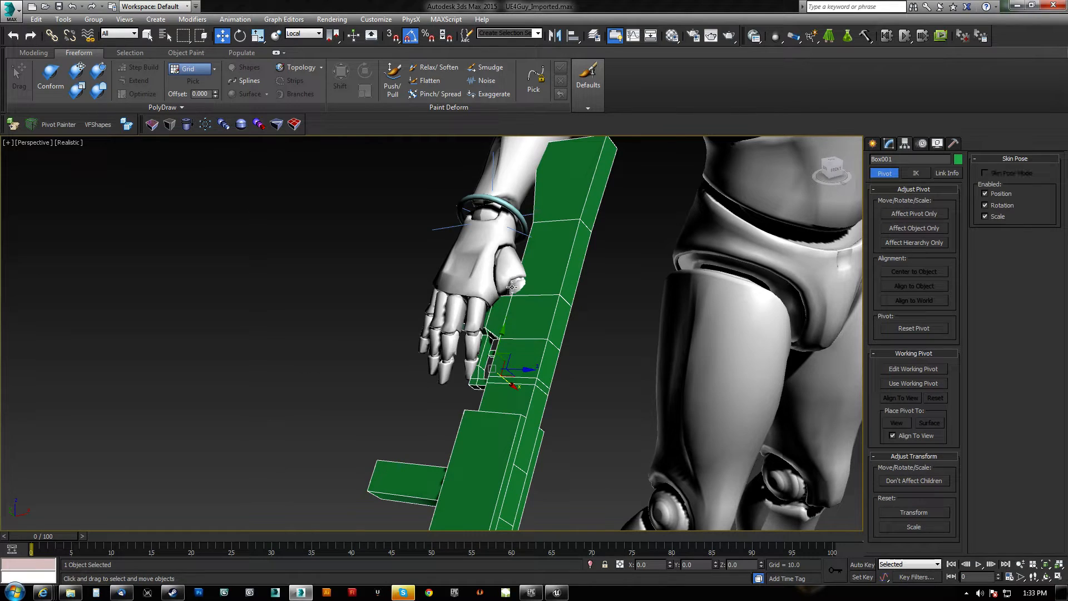
pyautogui.moveTo(512, 287); pyautogui.dragTo(507, 323, button='middle')
pyautogui.press('F3')
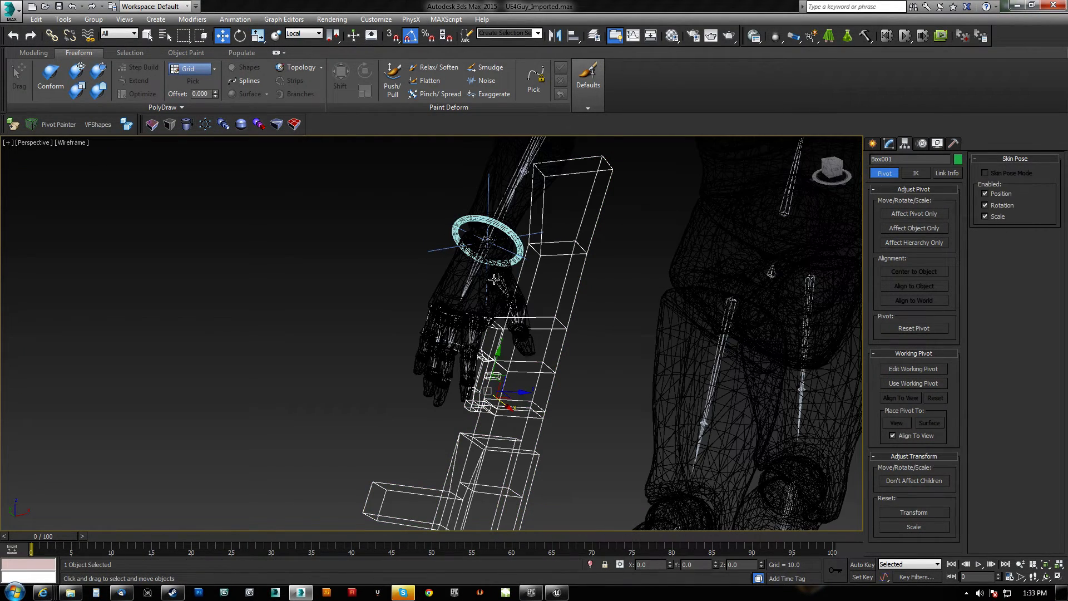
pyautogui.scroll(4, 459, 270)
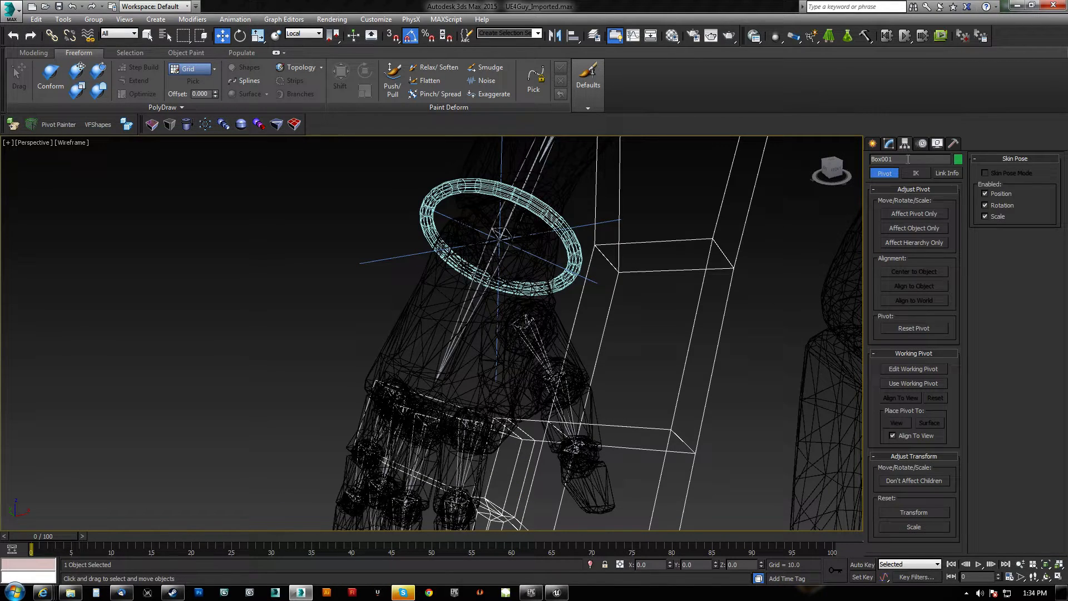
pyautogui.click(909, 214)
pyautogui.hotkey('alt', 'a')
pyautogui.click(470, 308)
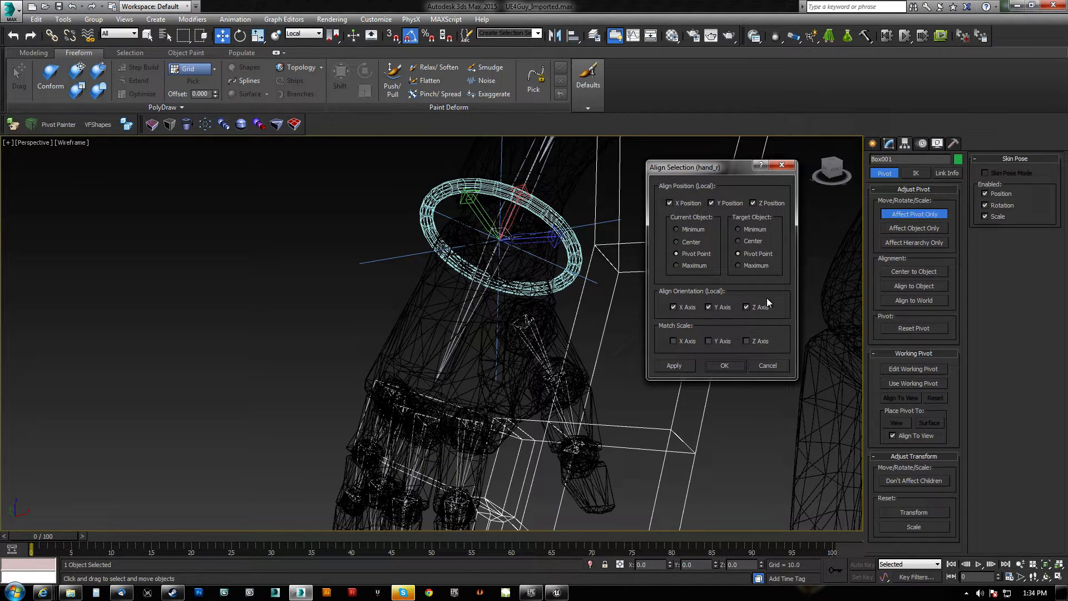
pyautogui.click(723, 367)
pyautogui.click(910, 215)
# Step: Switch the rotation reference coordinate system to View and reset the gun's X, Y and Z rotation to 0
pyautogui.scroll(-6, 628, 333)
pyautogui.moveTo(628, 334); pyautogui.dragTo(553, 266, button='middle')
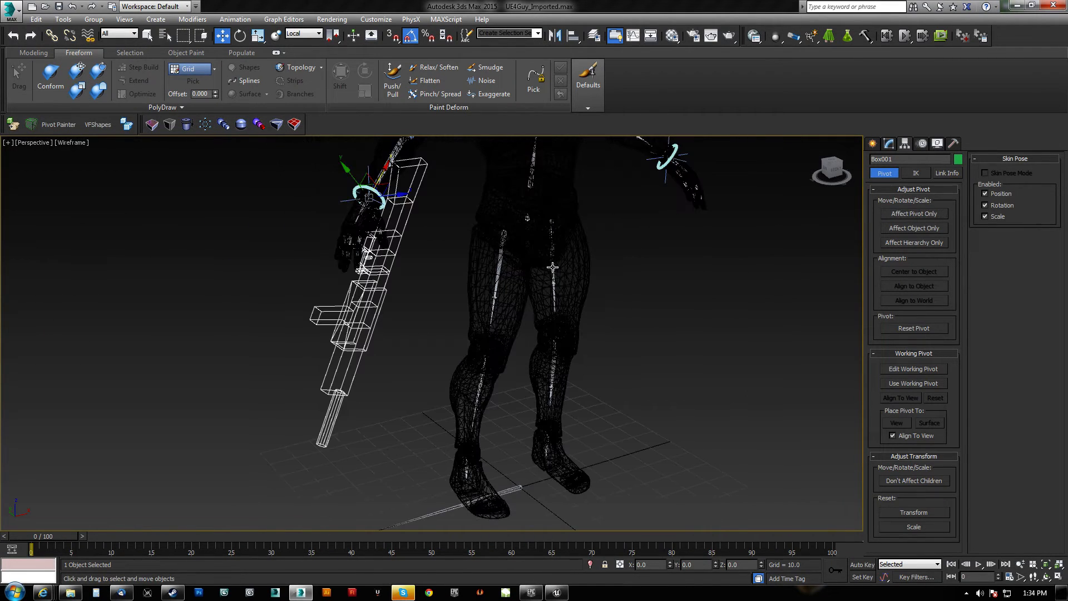
pyautogui.click(303, 33)
pyautogui.click(294, 58)
pyautogui.press('e')
pyautogui.click(303, 33)
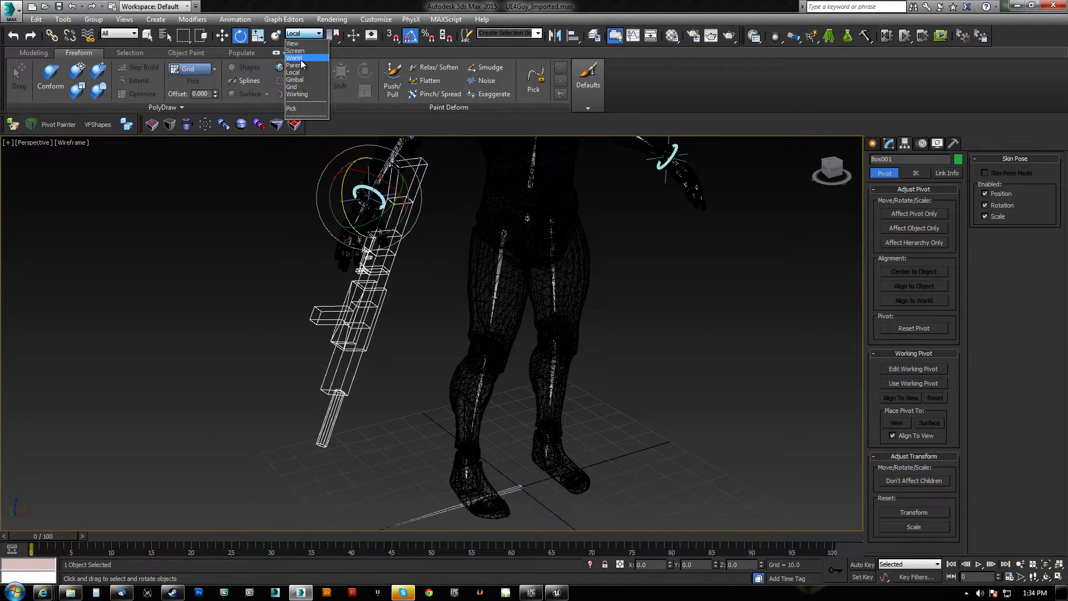
pyautogui.click(292, 44)
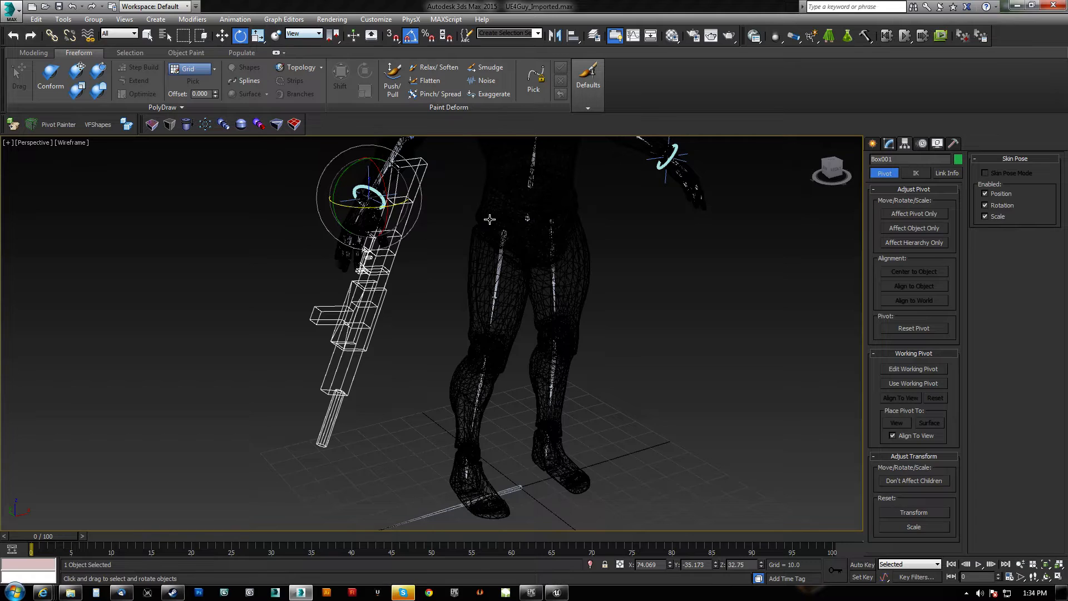
pyautogui.moveTo(489, 217); pyautogui.dragTo(493, 216, button='middle')
pyautogui.rightClick(669, 565)
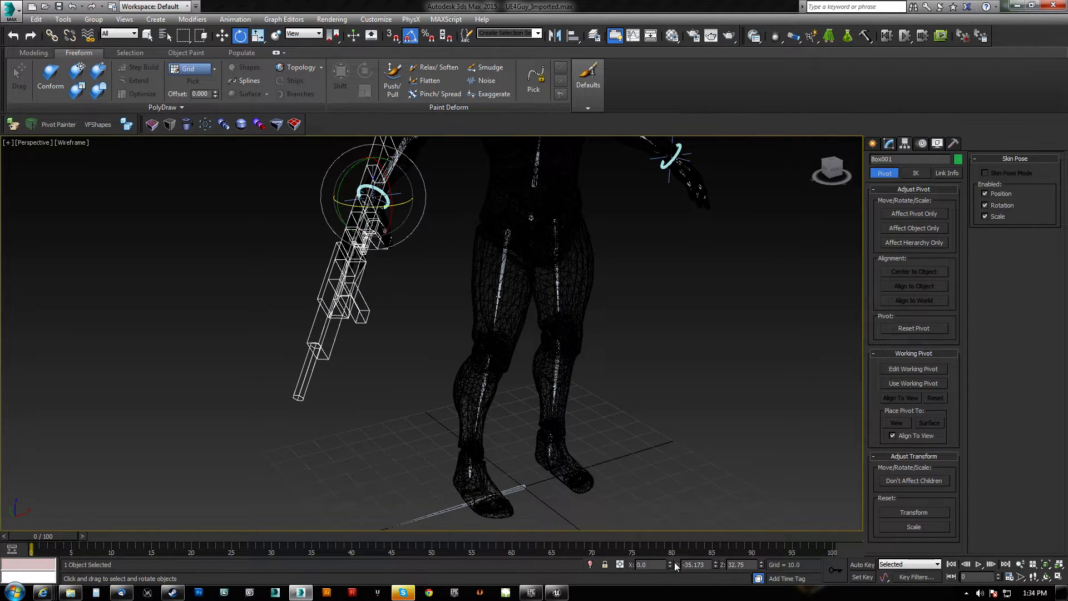
pyautogui.rightClick(715, 565)
pyautogui.rightClick(761, 564)
# Step: Set the gun's X, Y and Z position to 0 to place it at the world origin
pyautogui.press('w')
pyautogui.rightClick(669, 564)
pyautogui.rightClick(715, 564)
pyautogui.rightClick(762, 561)
# Step: Examine the gun's placement at the world origin in shaded and wireframe display
pyautogui.moveTo(598, 486); pyautogui.dragTo(417, 362, button='middle')
pyautogui.scroll(5, 414, 351)
pyautogui.press('z')
pyautogui.moveTo(457, 321)
pyautogui.keyDown('alt'); pyautogui.mouseDown(button='middle')
pyautogui.moveTo(525, 330)
pyautogui.moveTo(389, 319)
pyautogui.mouseUp(button='middle'); pyautogui.keyUp('alt')
pyautogui.scroll(-4, 389, 319)
pyautogui.moveTo(350, 264); pyautogui.dragTo(421, 388, button='middle')
pyautogui.press('F3')
pyautogui.moveTo(396, 288); pyautogui.dragTo(390, 345, button='middle')
pyautogui.press('F3')
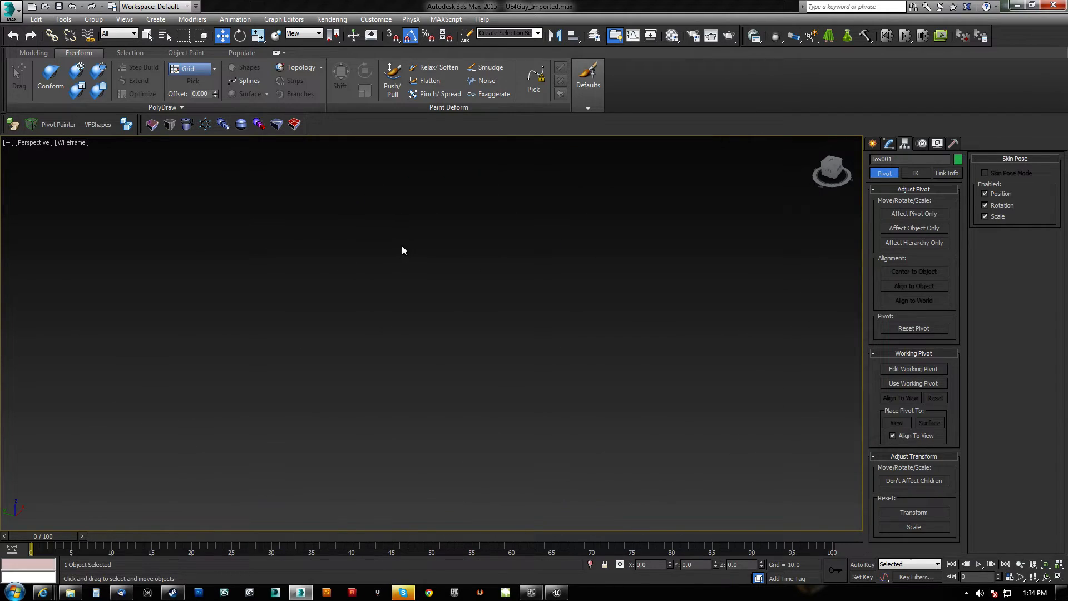
# Step: Align the gun from the world origin to the right hand bone and return the view to shaded display
pyautogui.moveTo(417, 252); pyautogui.dragTo(441, 432, button='middle')
pyautogui.scroll(-6, 436, 332)
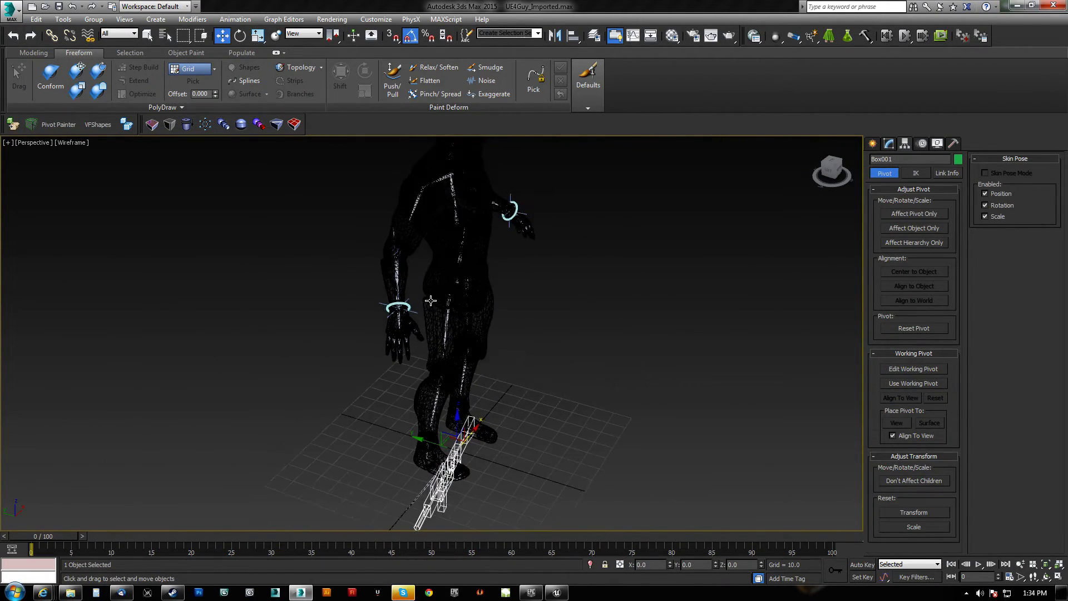
pyautogui.moveTo(429, 300); pyautogui.dragTo(448, 331, button='middle')
pyautogui.scroll(7, 448, 331)
pyautogui.hotkey('alt', 'a')
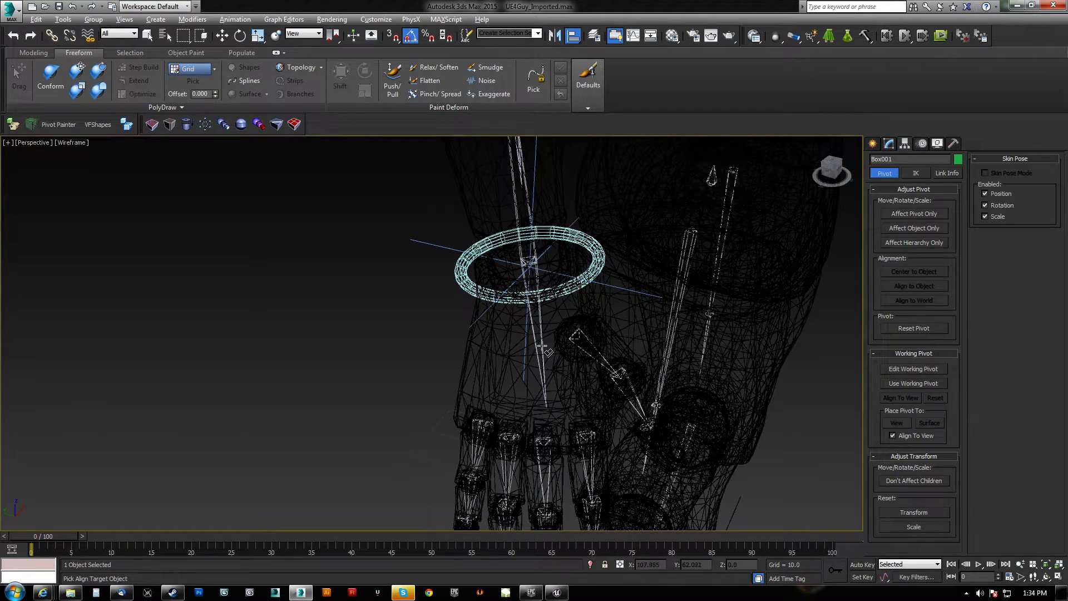
pyautogui.click(538, 363)
pyautogui.click(714, 365)
pyautogui.scroll(-6, 607, 333)
pyautogui.press('F3')
pyautogui.moveTo(608, 334)
pyautogui.keyDown('alt'); pyautogui.mouseDown(button='middle')
pyautogui.moveTo(558, 342)
pyautogui.moveTo(483, 268)
pyautogui.moveTo(593, 290)
pyautogui.moveTo(612, 329)
pyautogui.moveTo(581, 355)
pyautogui.mouseUp(button='middle'); pyautogui.keyUp('alt')
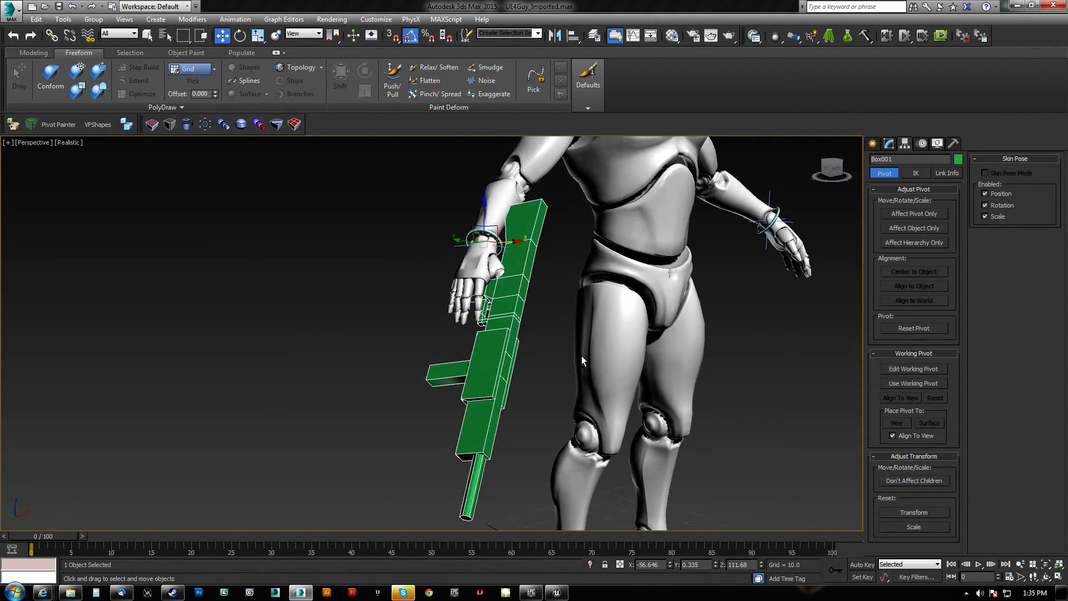
# Step: Reset the gun's X, Y and Z position to 0 to return it to the world origin
pyautogui.rightClick(670, 563)
pyautogui.rightClick(715, 564)
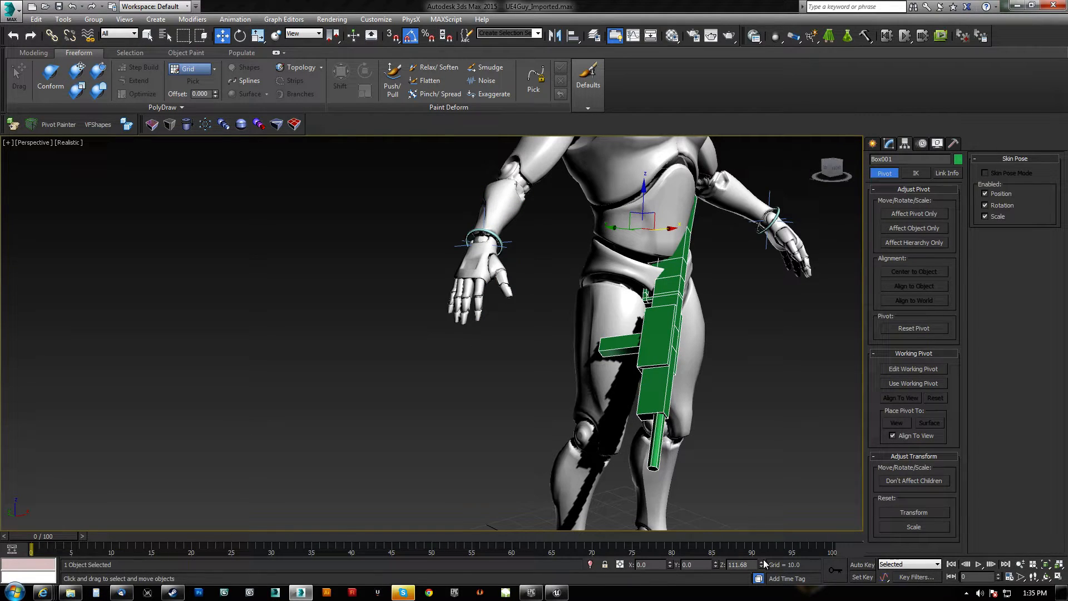
pyautogui.rightClick(762, 564)
pyautogui.press('z')
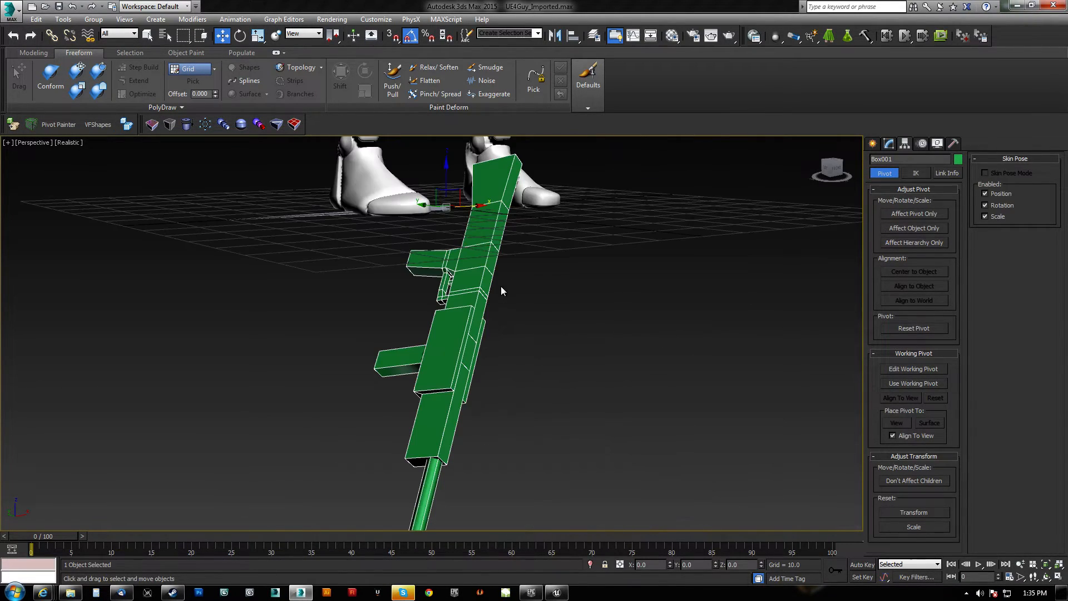
# Step: Reset the gun's X, Y and Z rotation to 0 at the world origin
pyautogui.keyDown('alt'); pyautogui.moveTo(501, 285); pyautogui.dragTo(515, 330, button='middle'); pyautogui.keyUp('alt')
pyautogui.press('e')
pyautogui.rightClick(670, 564)
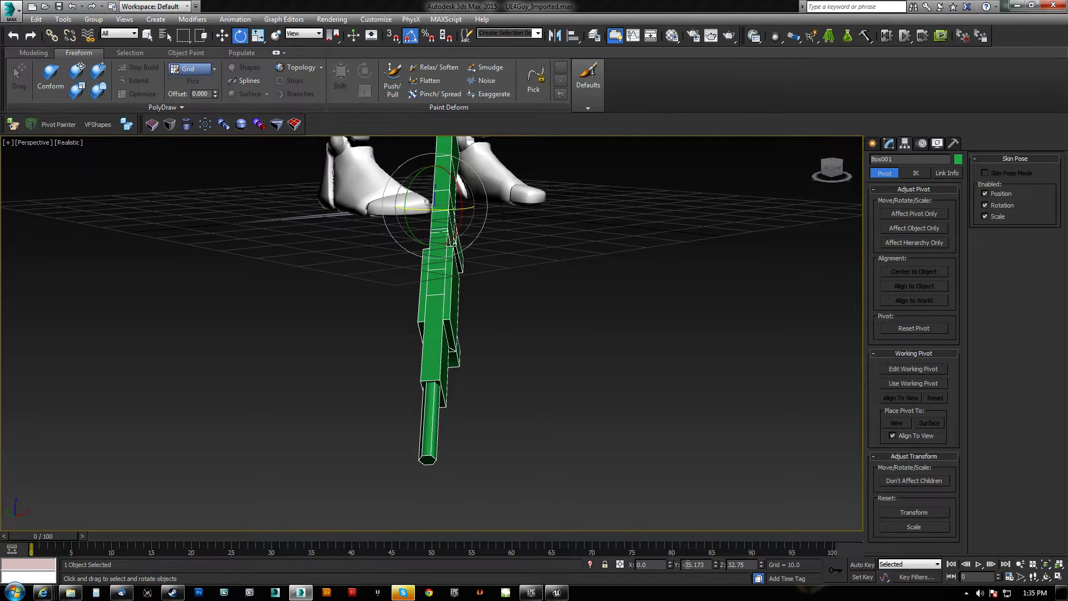
pyautogui.rightClick(715, 564)
pyautogui.rightClick(761, 561)
# Step: Examine the zeroed gun and its pivot at the character's feet from several angles
pyautogui.keyDown('alt'); pyautogui.moveTo(561, 194); pyautogui.dragTo(414, 373, button='middle'); pyautogui.keyUp('alt')
pyautogui.scroll(-7, 415, 322)
pyautogui.keyDown('alt'); pyautogui.moveTo(328, 250); pyautogui.dragTo(409, 292, button='middle'); pyautogui.keyUp('alt')
pyautogui.scroll(5, 402, 259)
pyautogui.scroll(-2, 401, 260)
pyautogui.moveTo(381, 237); pyautogui.dragTo(336, 262, button='middle')
pyautogui.moveTo(512, 364); pyautogui.dragTo(497, 206, button='middle')
pyautogui.moveTo(487, 261); pyautogui.dragTo(488, 306, button='middle')
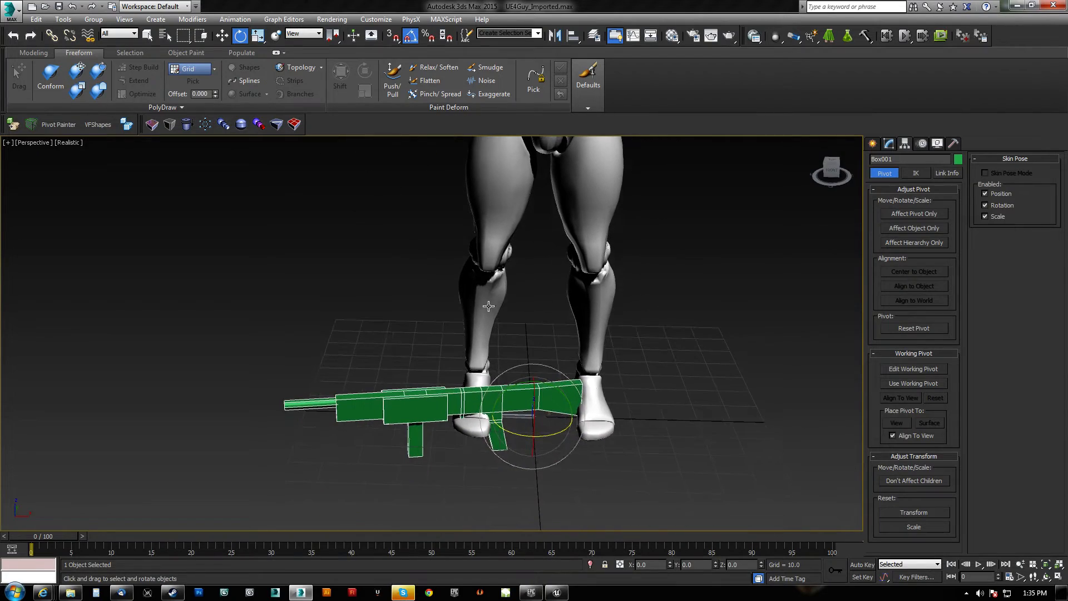
pyautogui.keyDown('alt'); pyautogui.moveTo(467, 396); pyautogui.dragTo(478, 414, button='middle'); pyautogui.keyUp('alt')
pyautogui.scroll(3, 491, 385)
# Step: Switch the move reference coordinate system to Local and inspect the gun's local axes up close
pyautogui.press('w')
pyautogui.click(303, 34)
pyautogui.click(302, 73)
pyautogui.keyDown('alt'); pyautogui.moveTo(611, 394); pyautogui.dragTo(614, 375, button='middle'); pyautogui.keyUp('alt')
pyautogui.scroll(5, 480, 336)
pyautogui.keyDown('alt'); pyautogui.moveTo(480, 336); pyautogui.dragTo(528, 352, button='middle'); pyautogui.keyUp('alt')
pyautogui.moveTo(340, 330); pyautogui.dragTo(484, 344, button='middle')
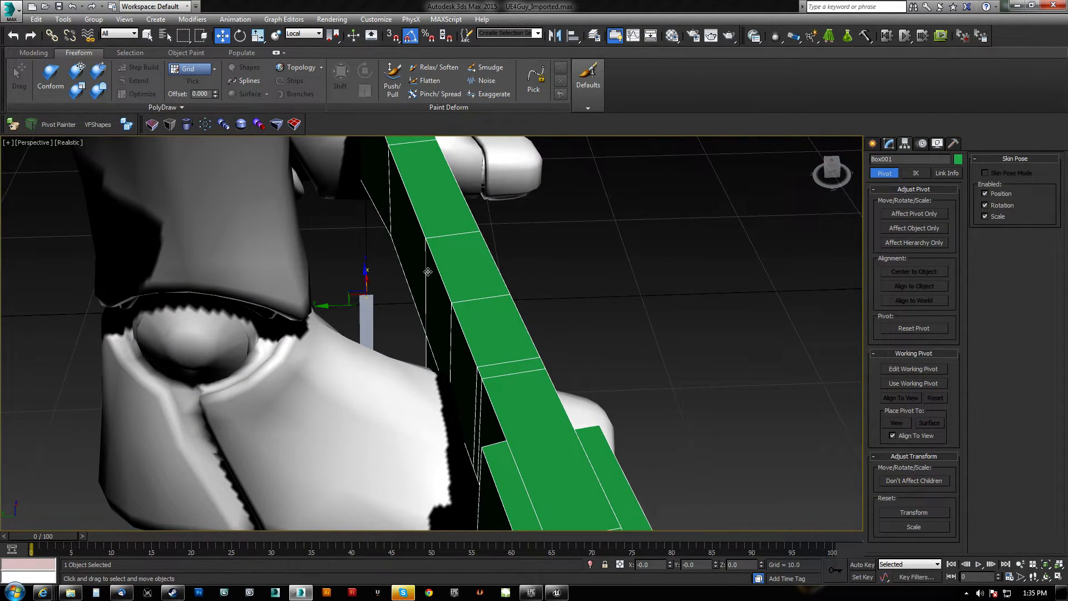
pyautogui.scroll(-10, 428, 271)
pyautogui.scroll(5, 502, 304)
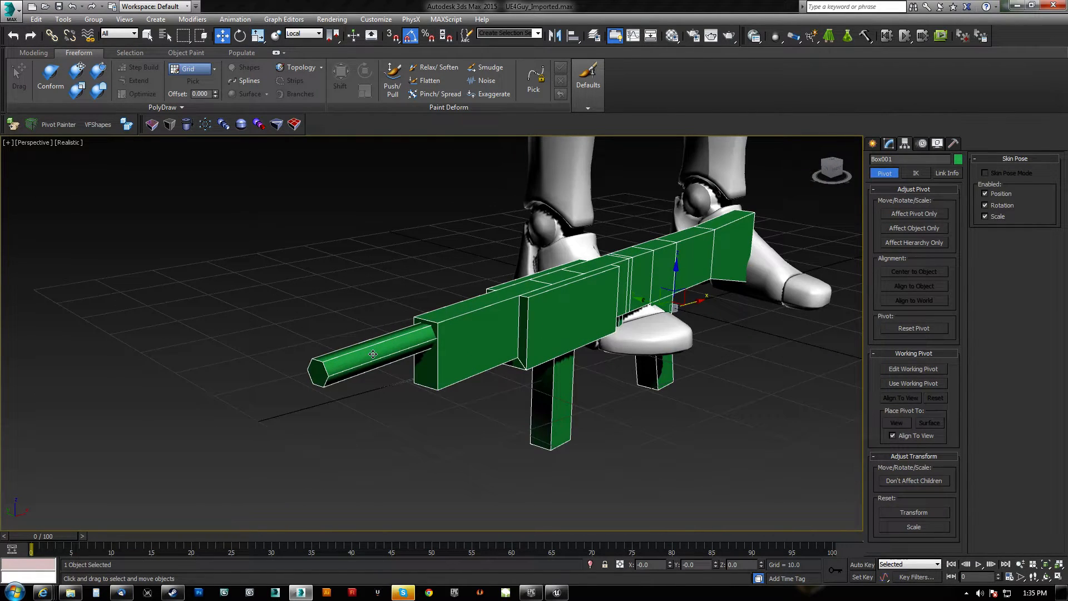
# Step: Draw a six-sided cylinder with a radius of about 1.3 and height of about 13.3 outward from the muzzle
pyautogui.click(872, 145)
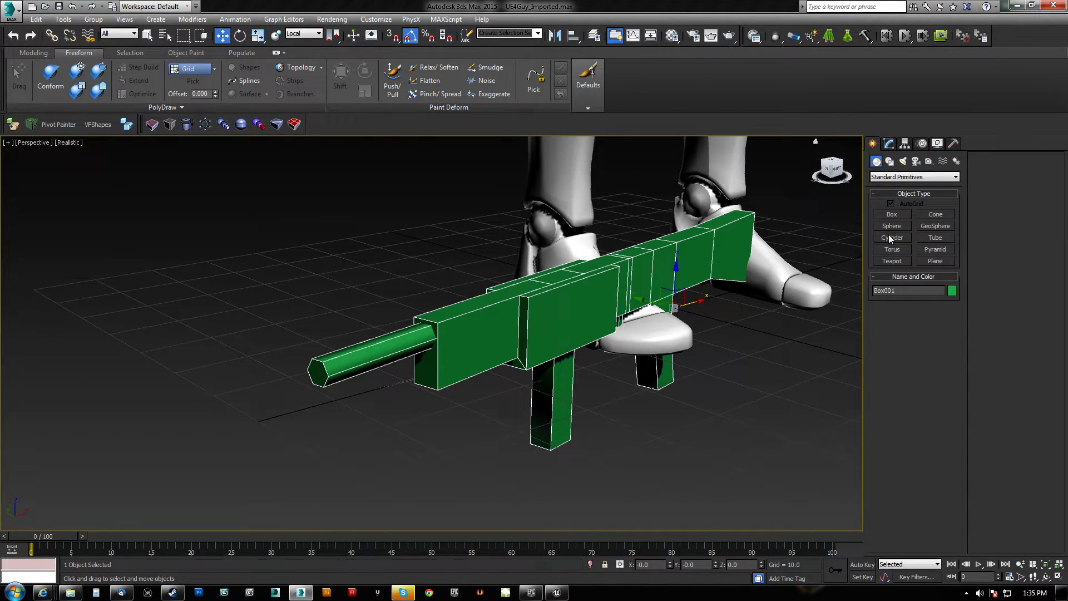
pyautogui.click(890, 237)
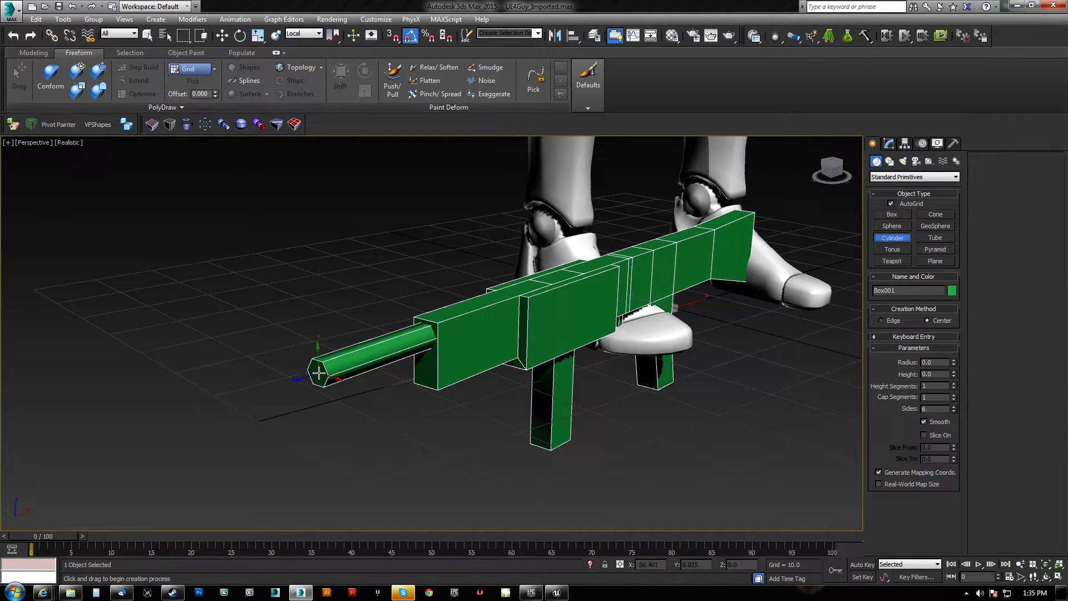
pyautogui.moveTo(318, 373); pyautogui.dragTo(319, 372)
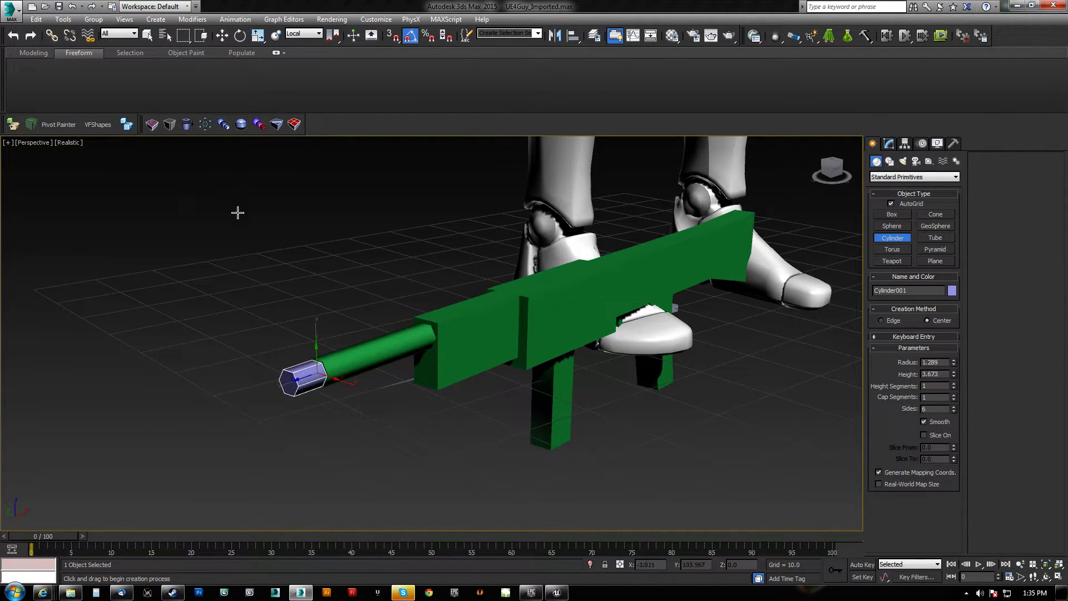
pyautogui.click(166, 336)
pyautogui.keyDown('alt'); pyautogui.moveTo(269, 356); pyautogui.dragTo(329, 388, button='middle'); pyautogui.keyUp('alt')
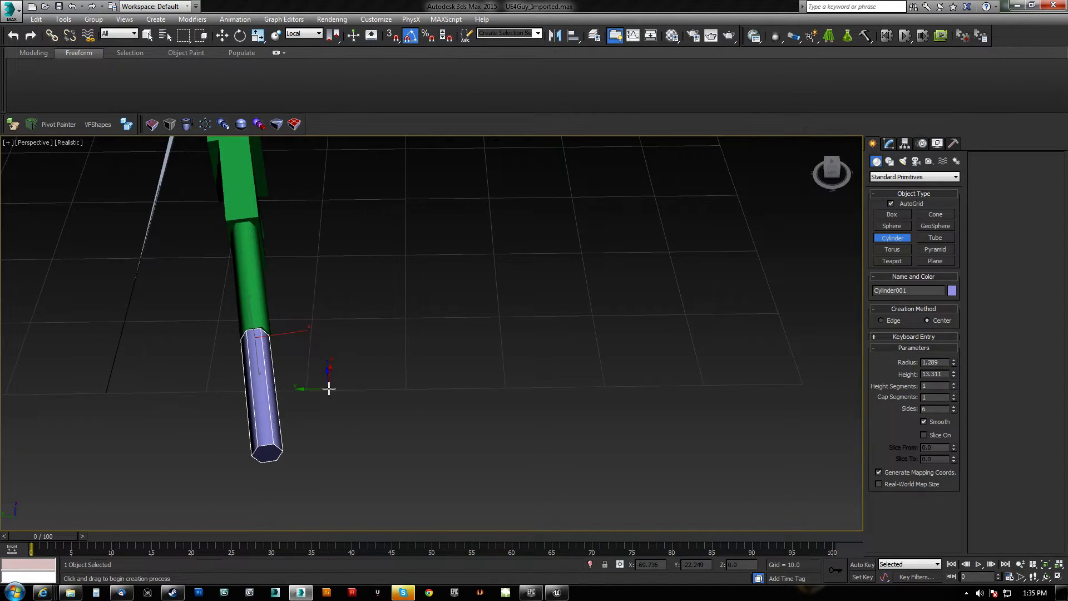
# Step: Move the new cylinder sideways along its local X axis, clear of the gun barrel
pyautogui.press('w')
pyautogui.moveTo(281, 336); pyautogui.dragTo(232, 333)
pyautogui.keyDown('alt'); pyautogui.moveTo(232, 332); pyautogui.dragTo(305, 287, button='middle'); pyautogui.keyUp('alt')
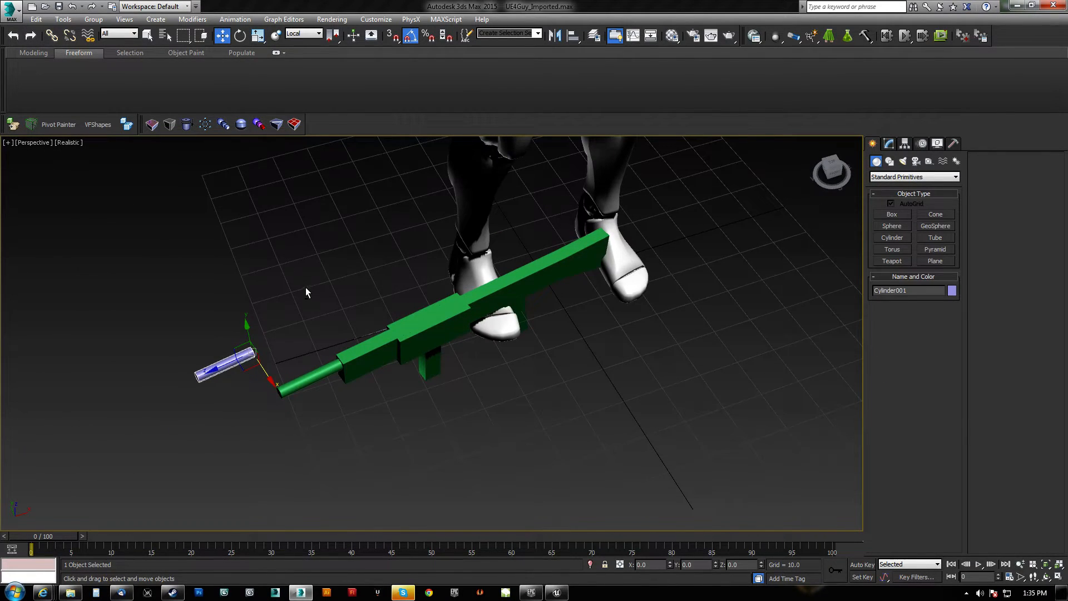
pyautogui.keyDown('alt'); pyautogui.moveTo(389, 337); pyautogui.dragTo(861, 181, button='middle'); pyautogui.keyUp('alt')
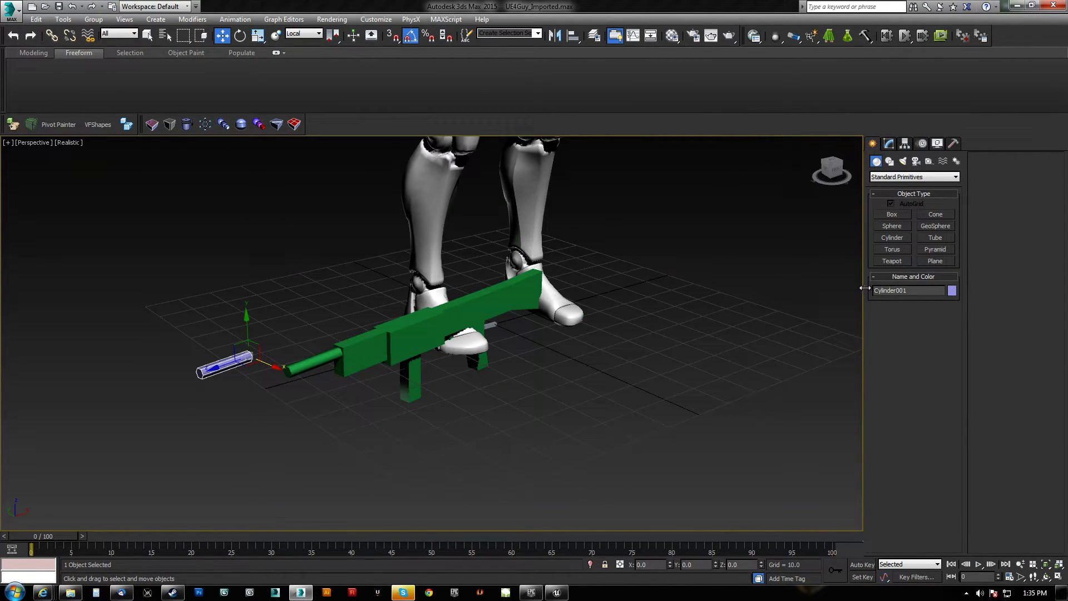
pyautogui.keyDown('alt'); pyautogui.moveTo(445, 270); pyautogui.dragTo(441, 315, button='middle'); pyautogui.keyUp('alt')
pyautogui.scroll(4, 450, 302)
pyautogui.scroll(-3, 445, 320)
pyautogui.scroll(-5, 452, 333)
pyautogui.keyDown('alt'); pyautogui.moveTo(431, 267); pyautogui.dragTo(455, 302, button='middle'); pyautogui.keyUp('alt')
pyautogui.scroll(2, 456, 303)
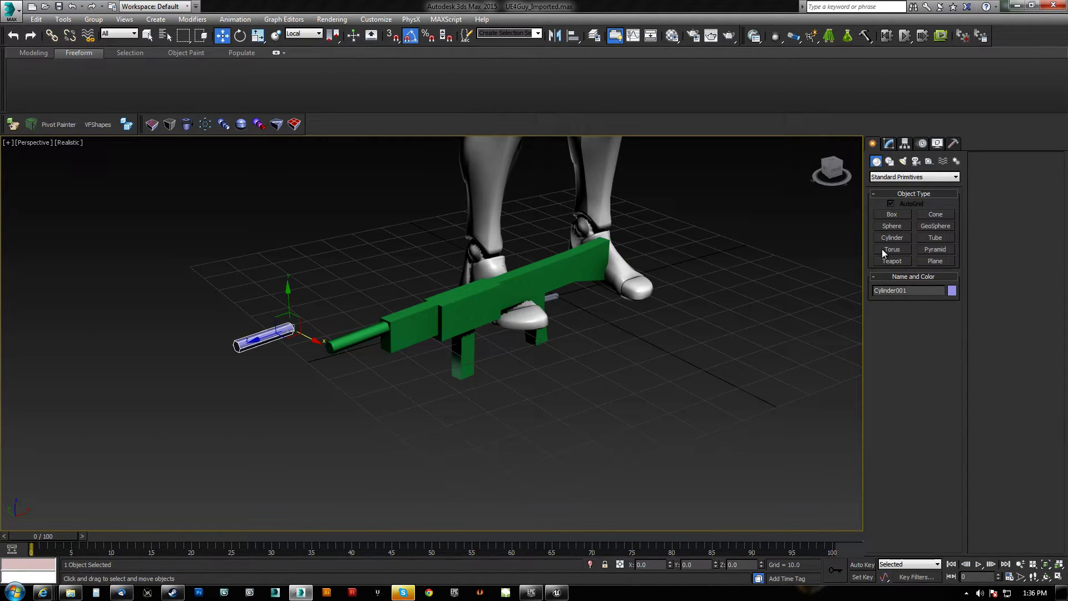
# Step: Draw a straight chain of three bones plus an end bone on the grid beside the gun
pyautogui.click(956, 160)
pyautogui.moveTo(715, 355); pyautogui.dragTo(643, 356, button='middle')
pyautogui.click(591, 307)
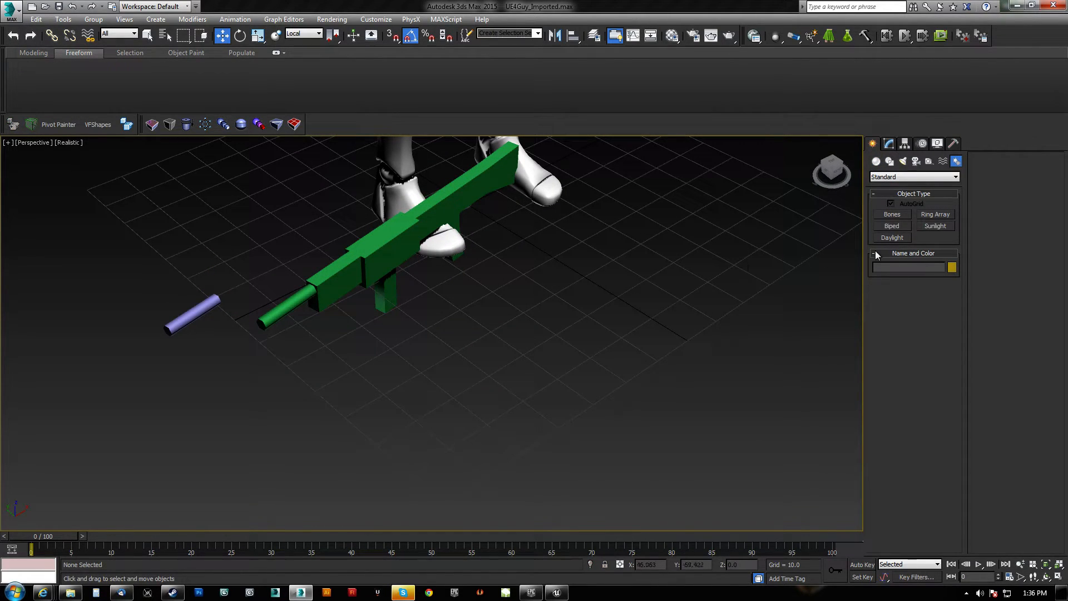
pyautogui.click(893, 215)
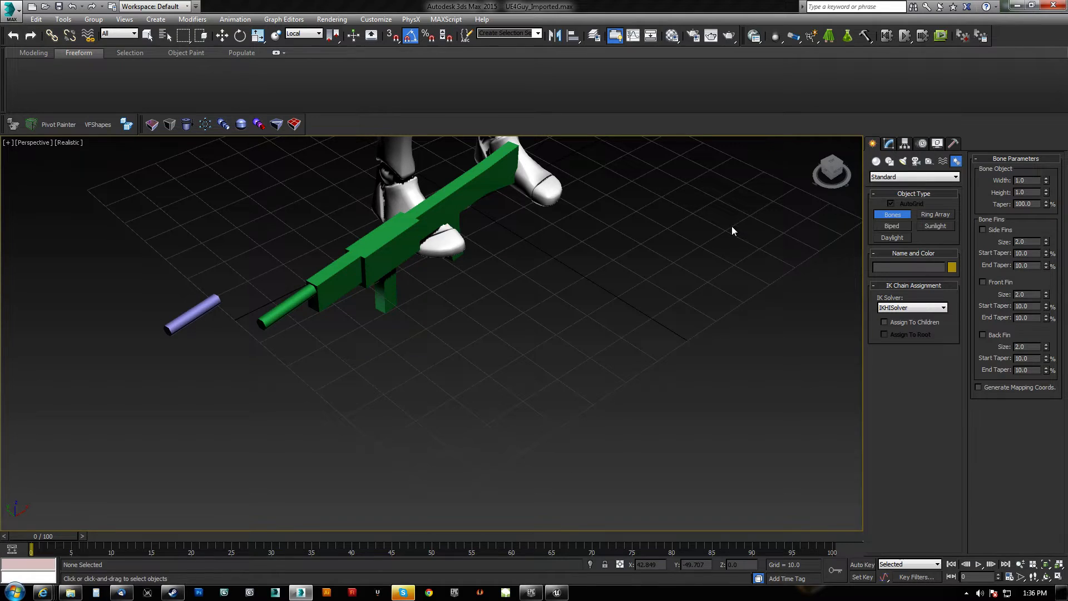
pyautogui.click(732, 226)
pyautogui.click(621, 293)
pyautogui.click(500, 367)
pyautogui.click(376, 442)
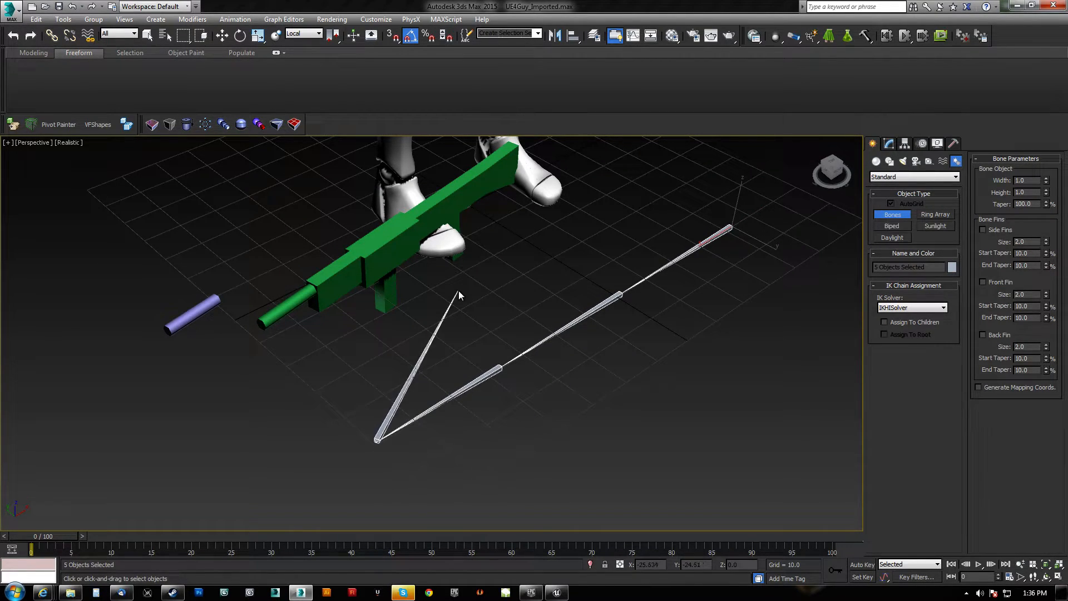
pyautogui.rightClick(658, 253)
pyautogui.press('w')
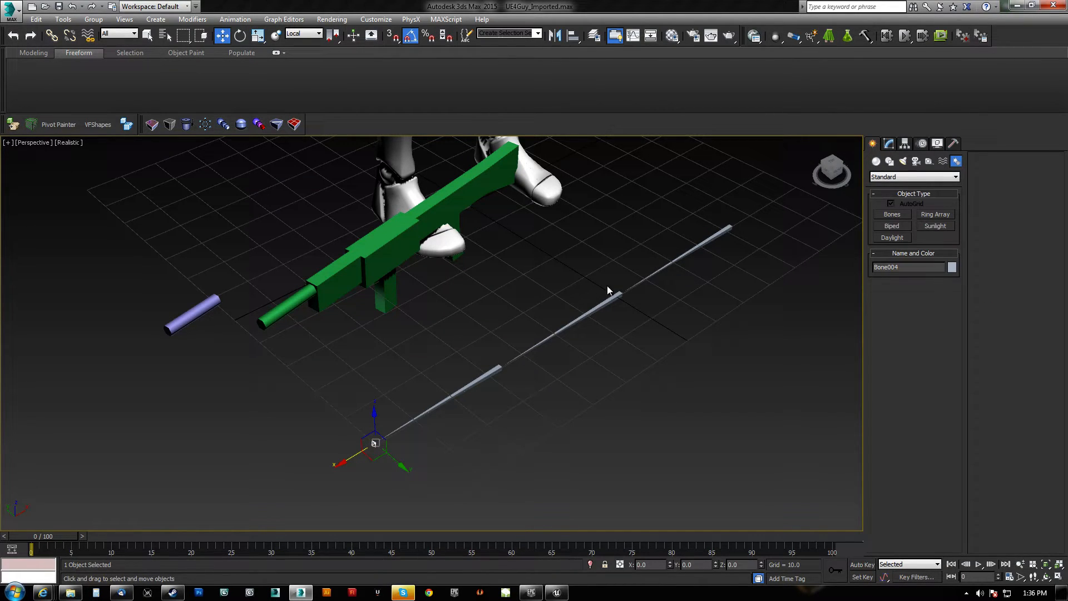
# Step: Try moving the second and third bones of the chain along their local axes
pyautogui.click(606, 303)
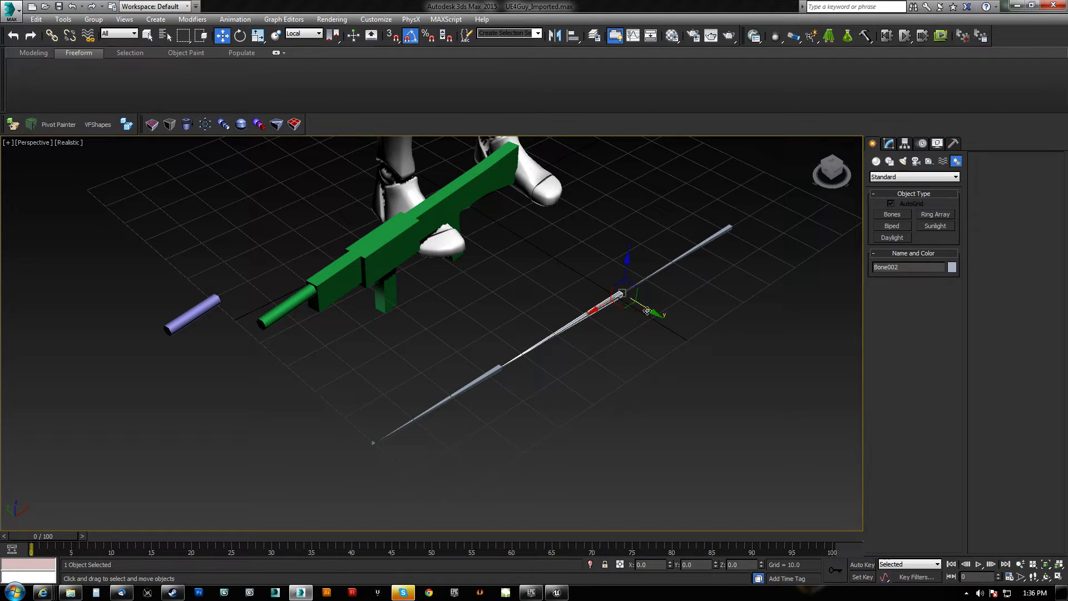
pyautogui.moveTo(655, 314); pyautogui.dragTo(677, 342)
pyautogui.rightClick(555, 402)
pyautogui.click(491, 375)
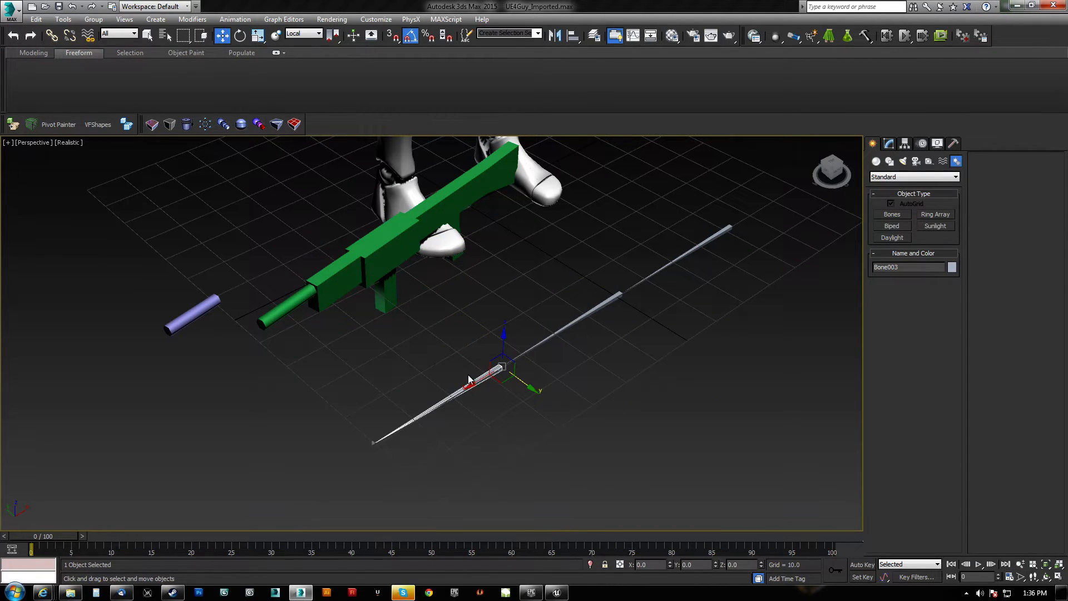
pyautogui.moveTo(473, 383); pyautogui.dragTo(566, 326)
pyautogui.hotkey('ctrl', 'z')
# Step: Delete the demonstration bone chain from the grid beside the gun
pyautogui.keyDown('alt'); pyautogui.moveTo(422, 254); pyautogui.dragTo(400, 237, button='middle'); pyautogui.keyUp('alt')
pyautogui.click(405, 267)
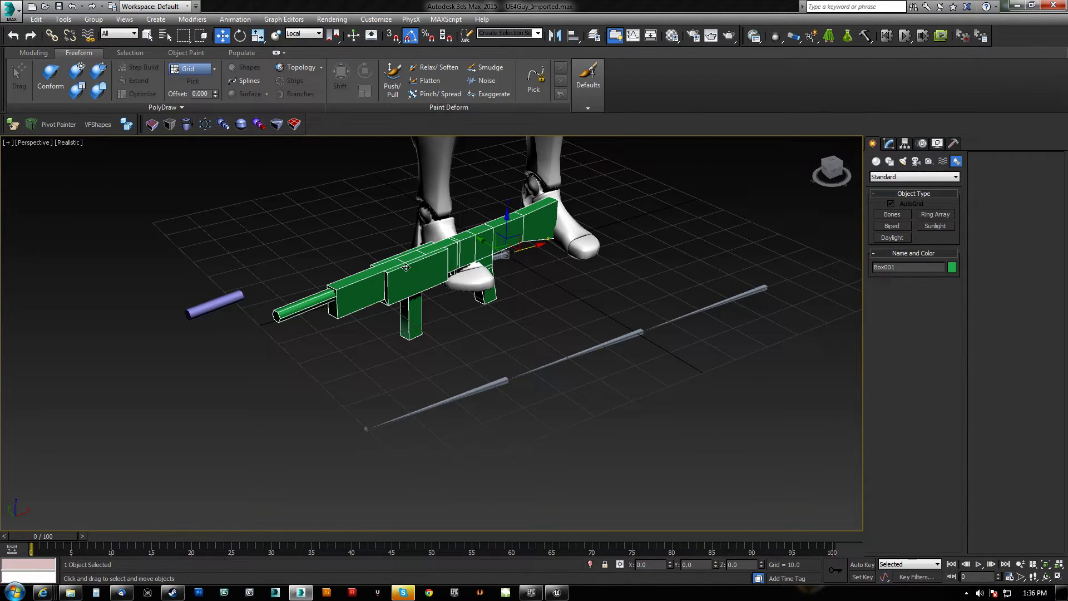
pyautogui.click(583, 352)
pyautogui.keyDown('alt'); pyautogui.moveTo(559, 355); pyautogui.dragTo(473, 456, button='middle'); pyautogui.keyUp('alt')
pyautogui.moveTo(507, 456); pyautogui.dragTo(509, 455)
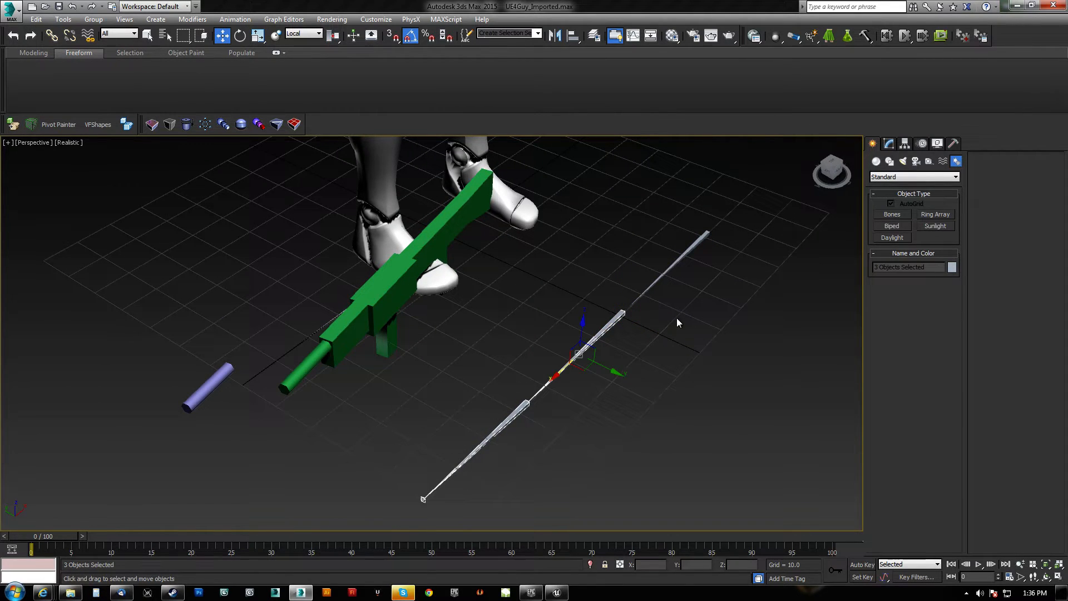
pyautogui.press('Delete')
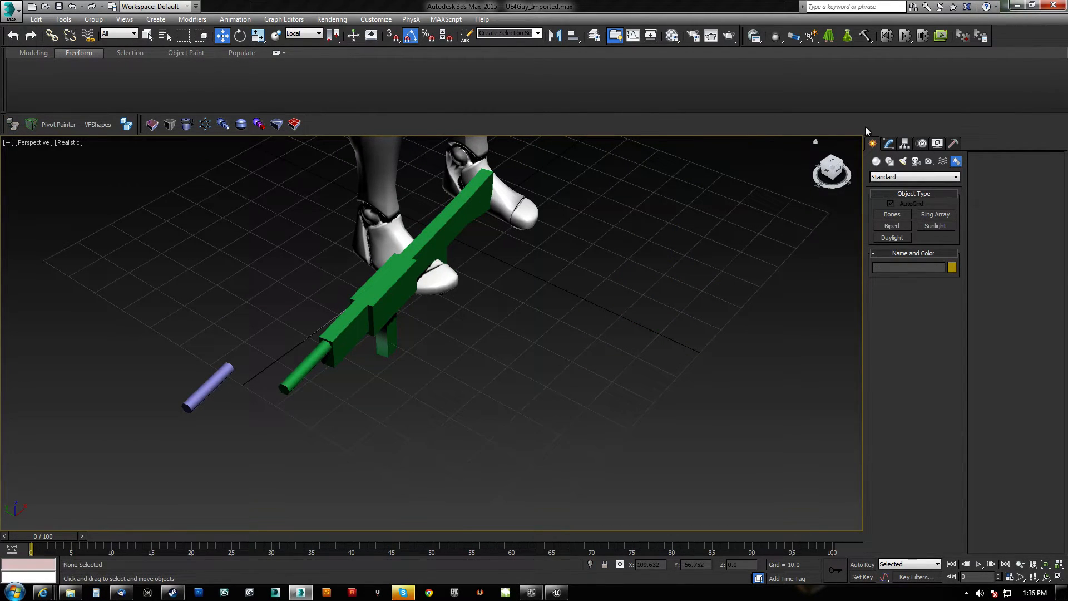
# Step: Create a tall, narrow pyramid with a base of about 4.8 by 4.8 on the grid beside the gun
pyautogui.click(876, 161)
pyautogui.click(949, 248)
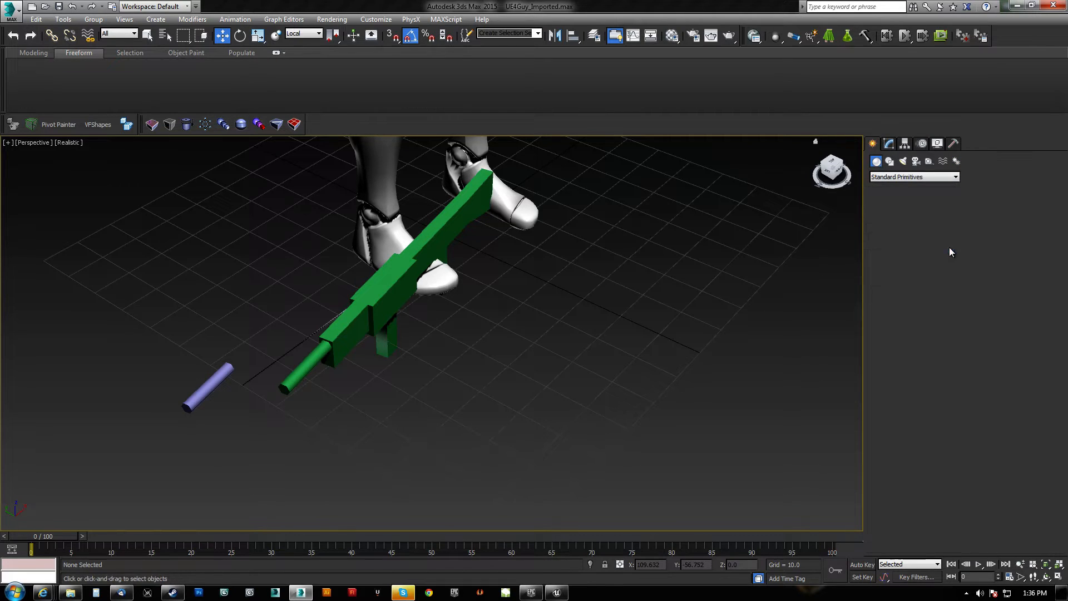
pyautogui.moveTo(584, 299)
pyautogui.mouseDown()
pyautogui.moveTo(595, 285)
pyautogui.moveTo(586, 289)
pyautogui.mouseUp()
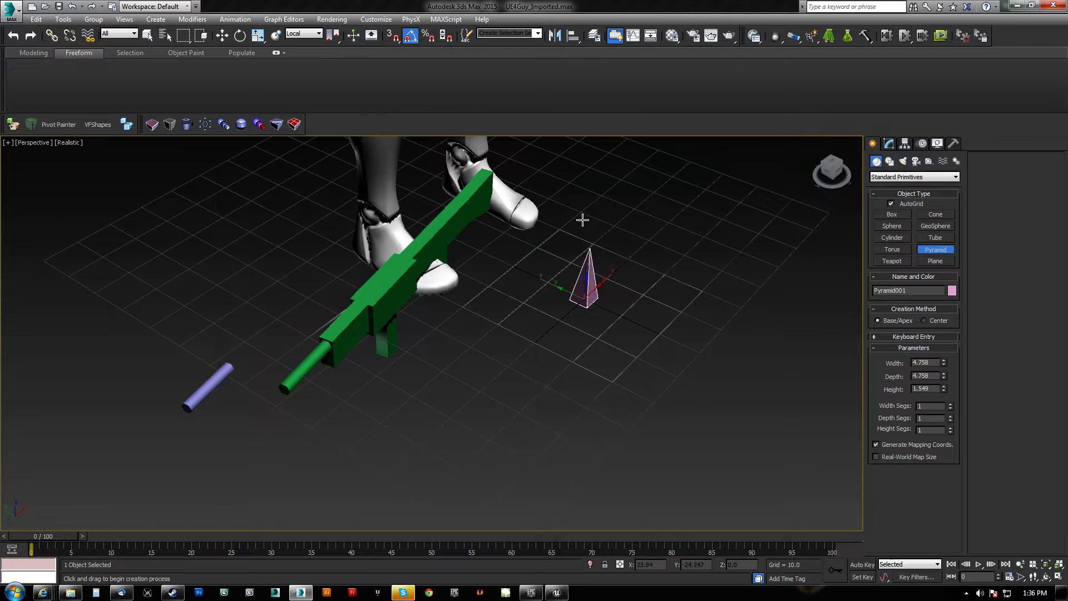
pyautogui.click(588, 174)
pyautogui.keyDown('alt'); pyautogui.moveTo(672, 247); pyautogui.dragTo(661, 239, button='middle'); pyautogui.keyUp('alt')
# Step: Clone the pyramid once upward and align the clone's Z minimum to the original pyramid's Z maximum
pyautogui.keyDown('shift'); pyautogui.moveTo(588, 282); pyautogui.dragTo(590, 146); pyautogui.keyUp('shift')
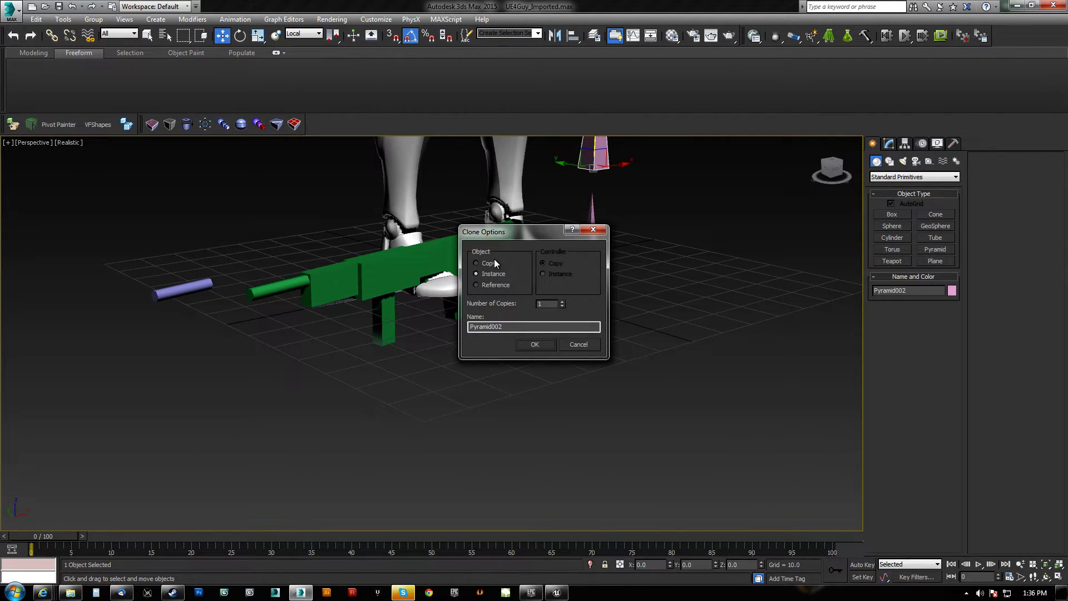
pyautogui.click(548, 344)
pyautogui.hotkey('alt', 'a')
pyautogui.click(592, 264)
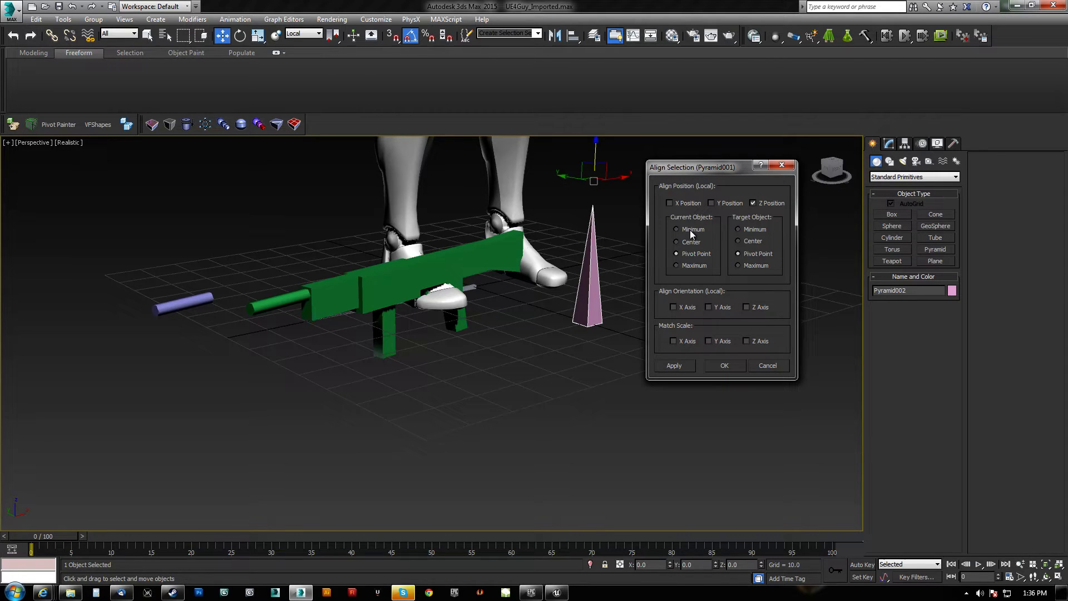
pyautogui.click(752, 265)
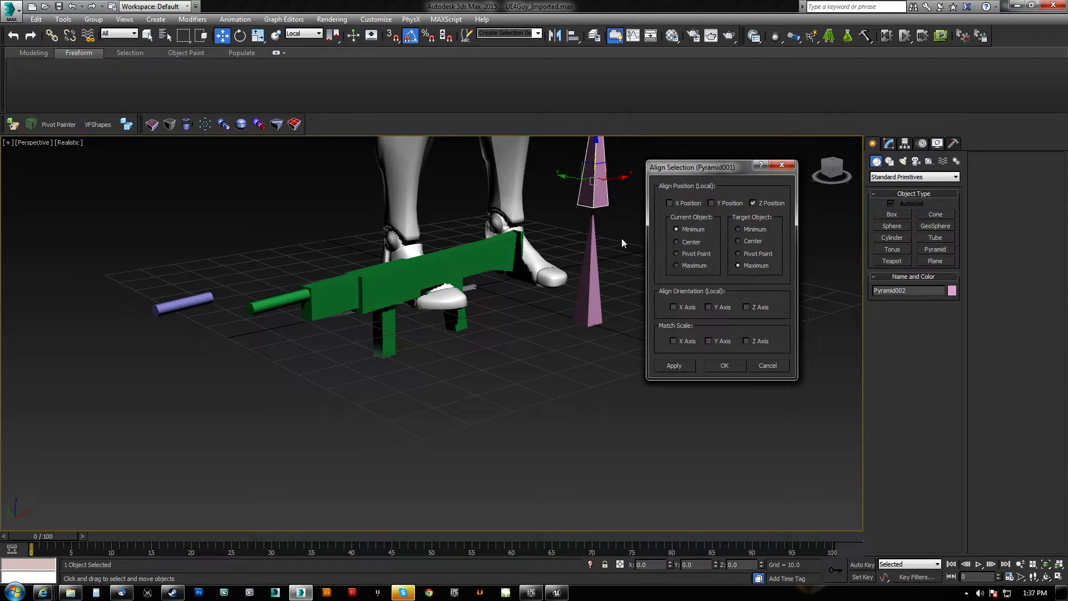
pyautogui.click(720, 368)
# Step: Link the upper pyramid to the lower pyramid as its child
pyautogui.keyDown('alt'); pyautogui.moveTo(656, 337); pyautogui.dragTo(623, 284, button='middle'); pyautogui.keyUp('alt')
pyautogui.click(47, 39)
pyautogui.click(605, 301)
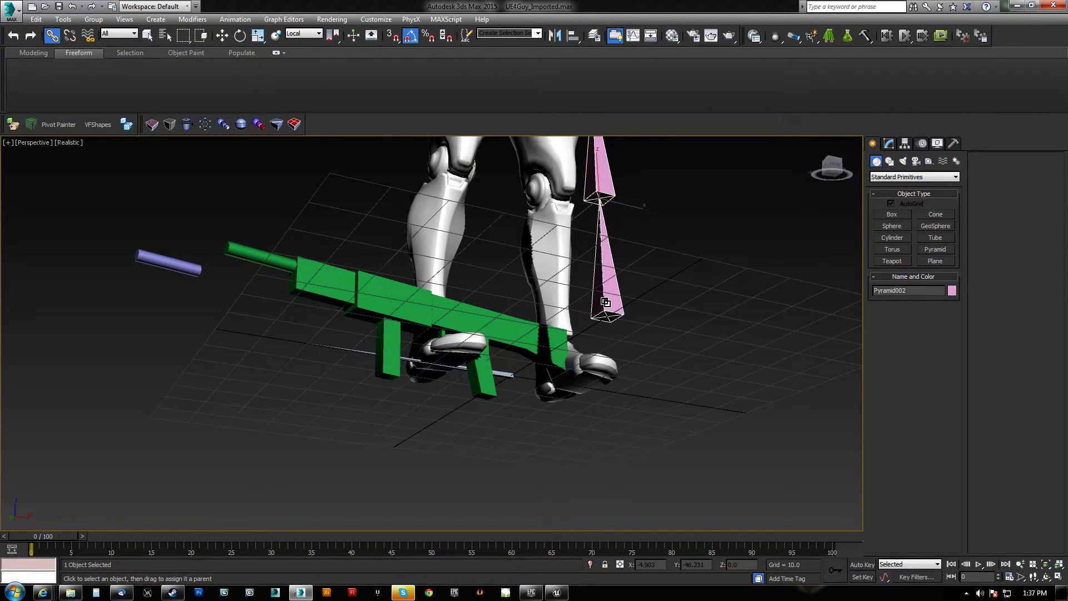
# Step: Try rotating the lower pyramid to test its link with the upper one, and undo the rotation
pyautogui.keyDown('alt'); pyautogui.moveTo(582, 294); pyautogui.dragTo(564, 412, button='middle'); pyautogui.keyUp('alt')
pyautogui.press('e')
pyautogui.moveTo(579, 383); pyautogui.dragTo(634, 392)
pyautogui.hotkey('ctrl', 'z')
# Step: Try moving the linked upper pyramid along its local X and Z axes, cancelling each move
pyautogui.click(569, 287)
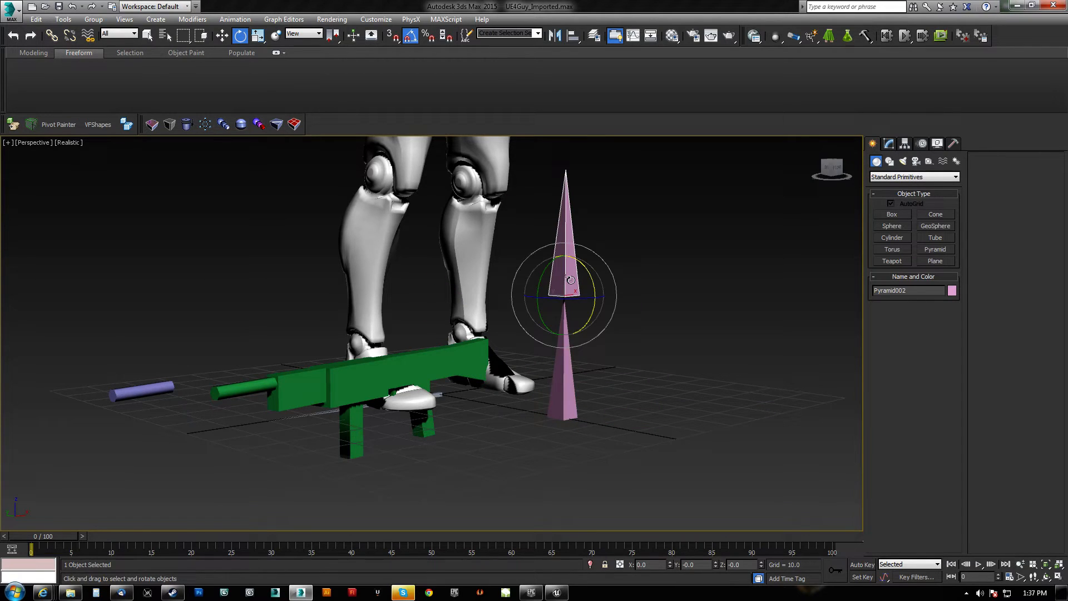
pyautogui.press('w')
pyautogui.keyDown('alt'); pyautogui.moveTo(574, 348); pyautogui.dragTo(589, 298, button='middle'); pyautogui.keyUp('alt')
pyautogui.click(593, 291)
pyautogui.click(563, 292)
pyautogui.moveTo(563, 292); pyautogui.dragTo(639, 298)
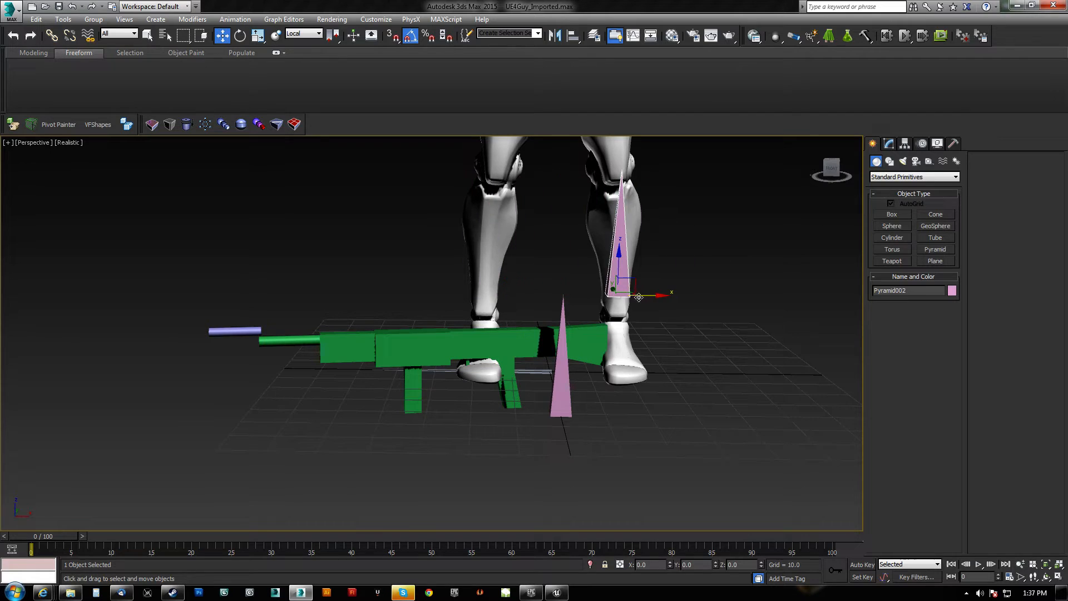
pyautogui.rightClick(640, 298)
pyautogui.moveTo(562, 271); pyautogui.dragTo(550, 295)
pyautogui.rightClick(550, 294)
pyautogui.keyDown('alt'); pyautogui.moveTo(550, 295); pyautogui.dragTo(576, 323, button='middle'); pyautogui.keyUp('alt')
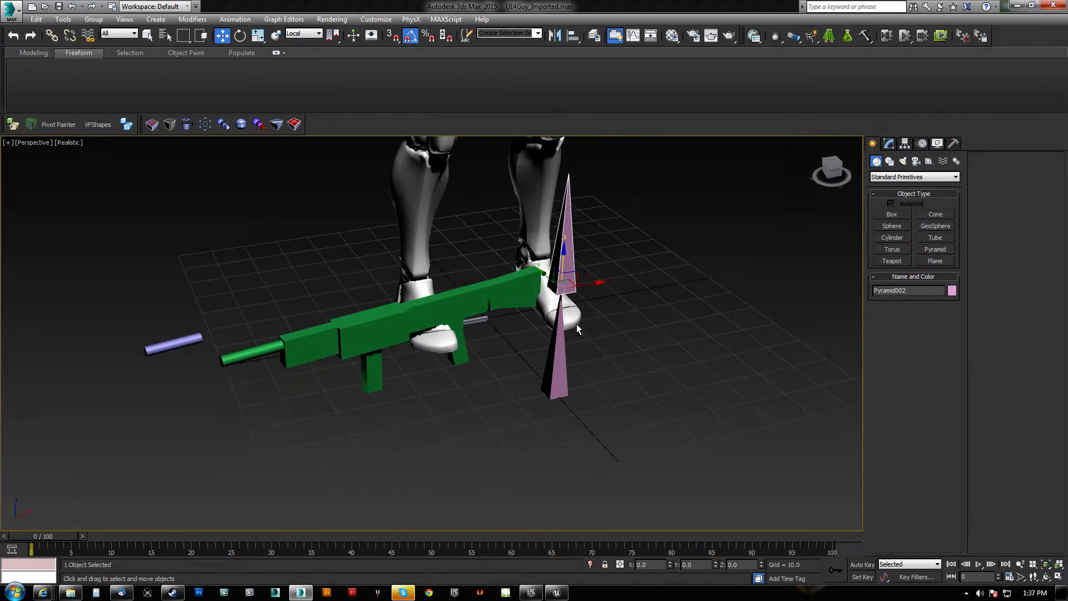
# Step: Align the lower pyramid to the cylinder pivot to pivot in X, Y and Z position, matching orientation on all three axes
pyautogui.click(552, 350)
pyautogui.moveTo(493, 362); pyautogui.dragTo(565, 354, button='middle')
pyautogui.hotkey('alt', 'a')
pyautogui.click(268, 334)
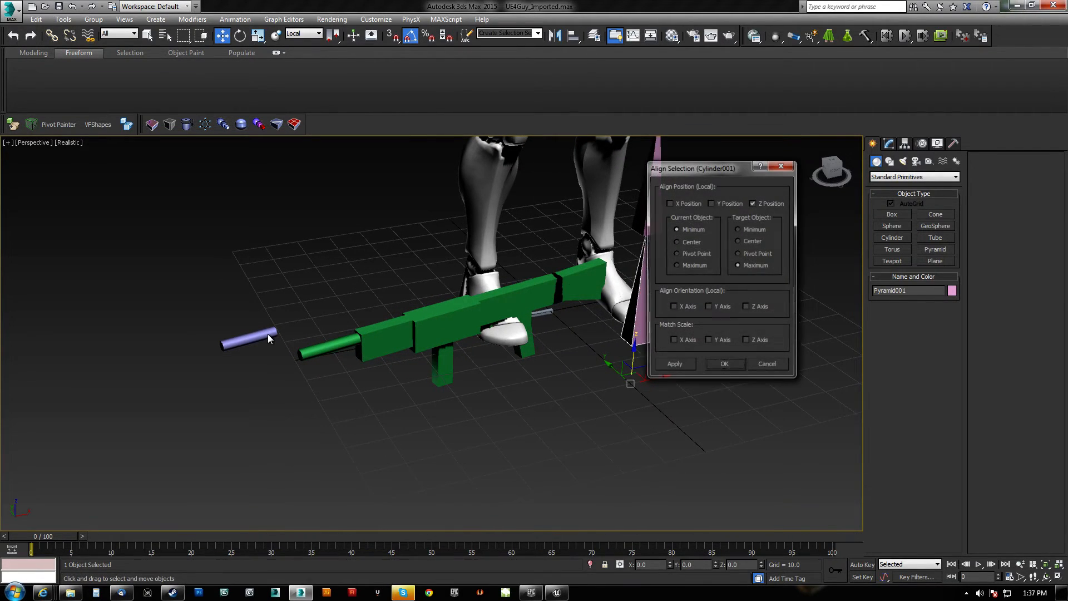
pyautogui.click(759, 255)
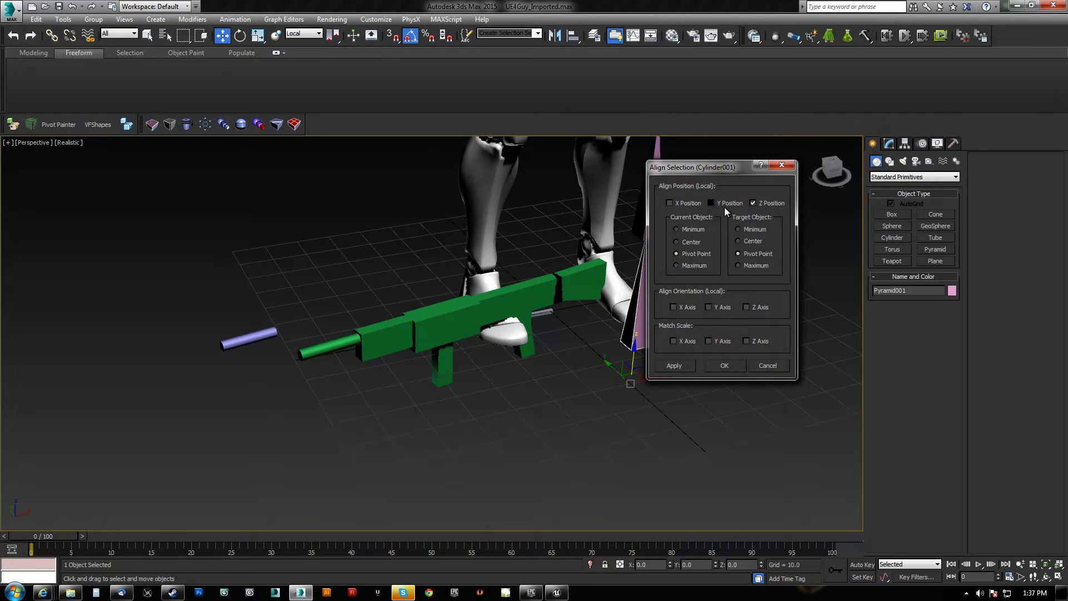
pyautogui.click(712, 203)
pyautogui.click(680, 203)
pyautogui.click(673, 307)
pyautogui.click(709, 307)
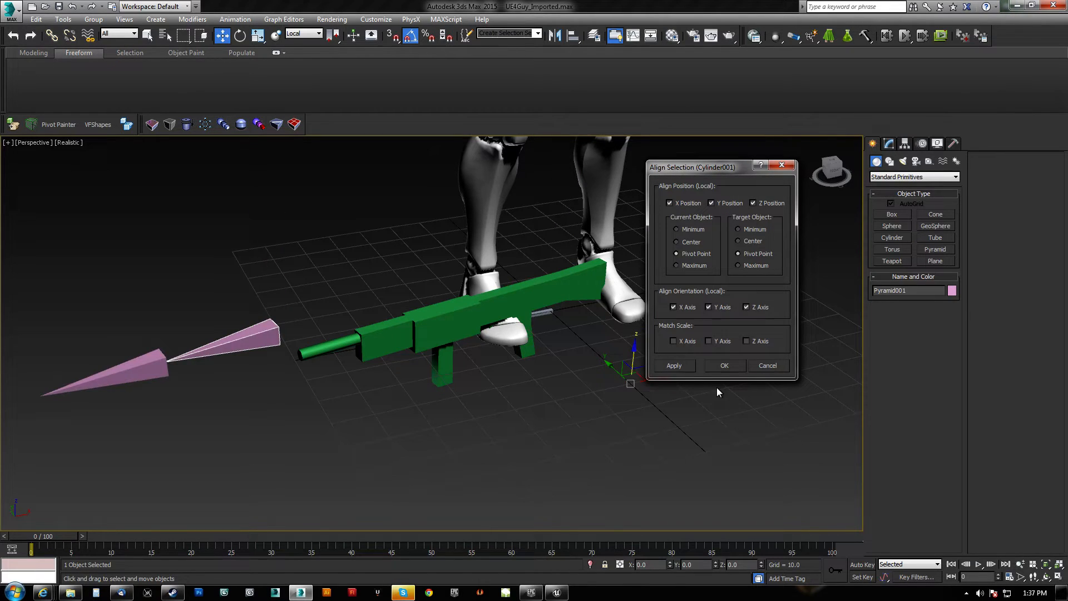
pyautogui.click(725, 366)
pyautogui.keyDown('alt'); pyautogui.moveTo(558, 355); pyautogui.dragTo(489, 350, button='middle'); pyautogui.keyUp('alt')
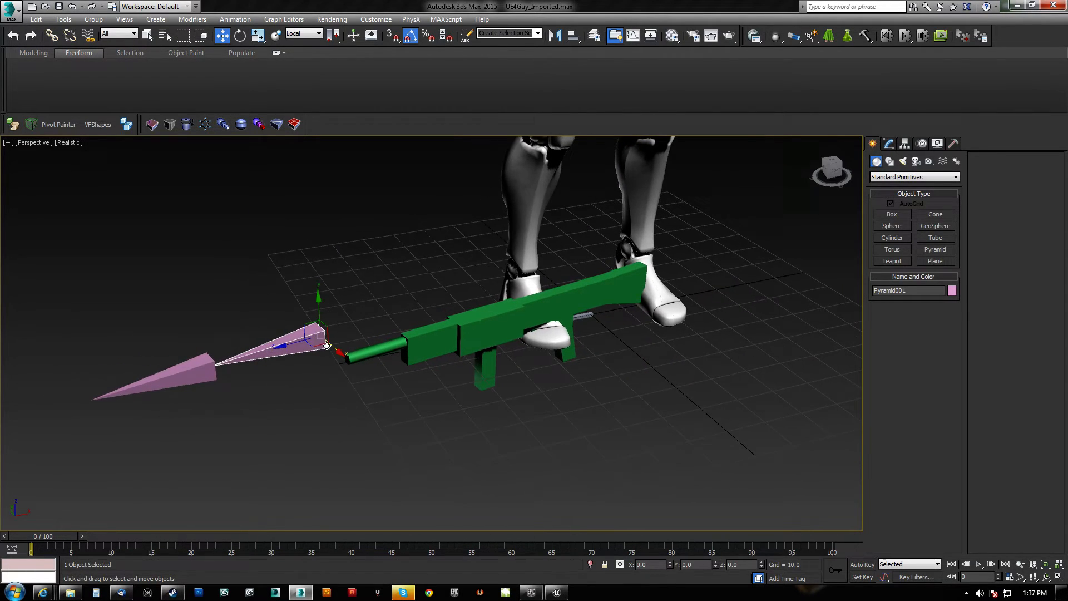
# Step: Move the parent pyramid with its child onto the gun, placing it above the grip and centred across the body's width
pyautogui.moveTo(326, 346); pyautogui.dragTo(570, 304)
pyautogui.keyDown('alt'); pyautogui.moveTo(570, 303); pyautogui.dragTo(540, 356, button='middle'); pyautogui.keyUp('alt')
pyautogui.scroll(10, 516, 318)
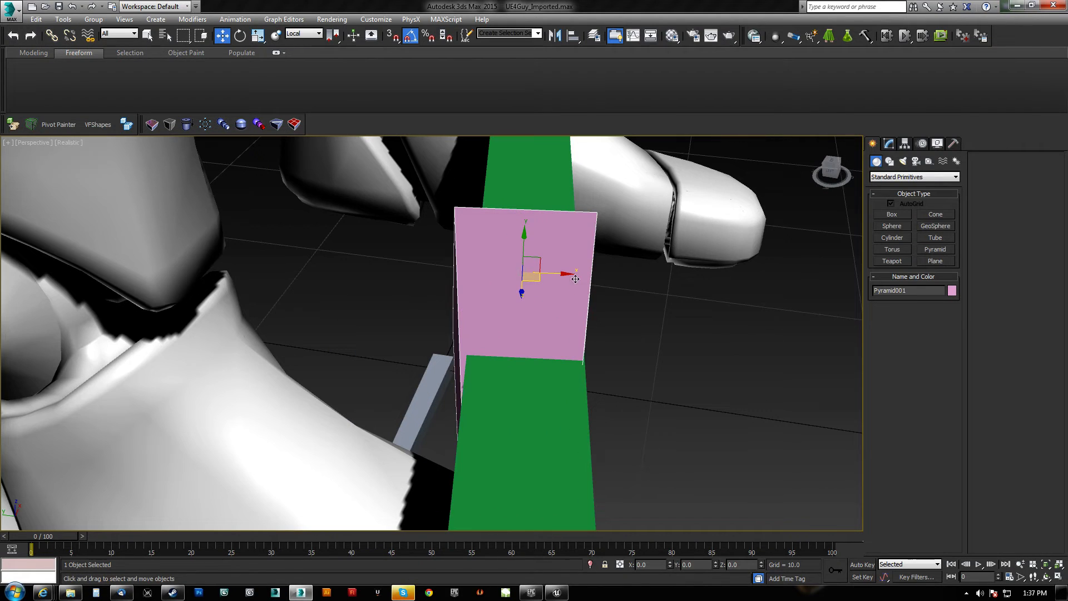
pyautogui.moveTo(561, 274); pyautogui.dragTo(561, 275)
pyautogui.moveTo(577, 370); pyautogui.dragTo(550, 393, button='middle')
pyautogui.scroll(-10, 568, 348)
pyautogui.scroll(3, 571, 371)
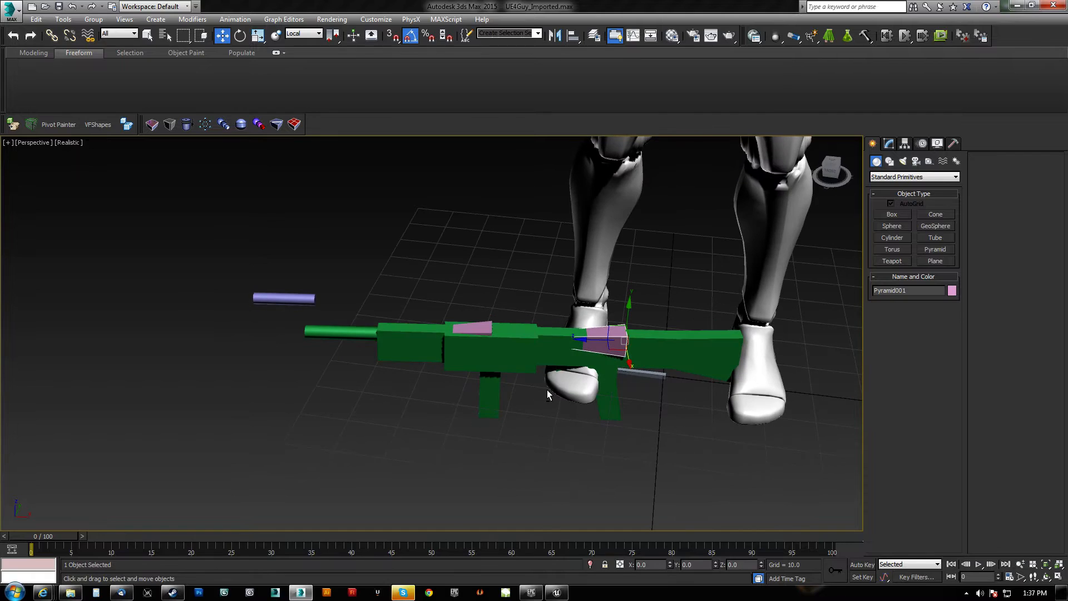
# Step: Try sliding the front pyramid along its local Z axis, cancelling the move
pyautogui.click(487, 329)
pyautogui.keyDown('alt'); pyautogui.moveTo(498, 359); pyautogui.dragTo(511, 345, button='middle'); pyautogui.keyUp('alt')
pyautogui.moveTo(453, 332); pyautogui.dragTo(509, 398)
pyautogui.rightClick(508, 398)
pyautogui.keyDown('alt'); pyautogui.moveTo(508, 398); pyautogui.dragTo(529, 373, button='middle'); pyautogui.keyUp('alt')
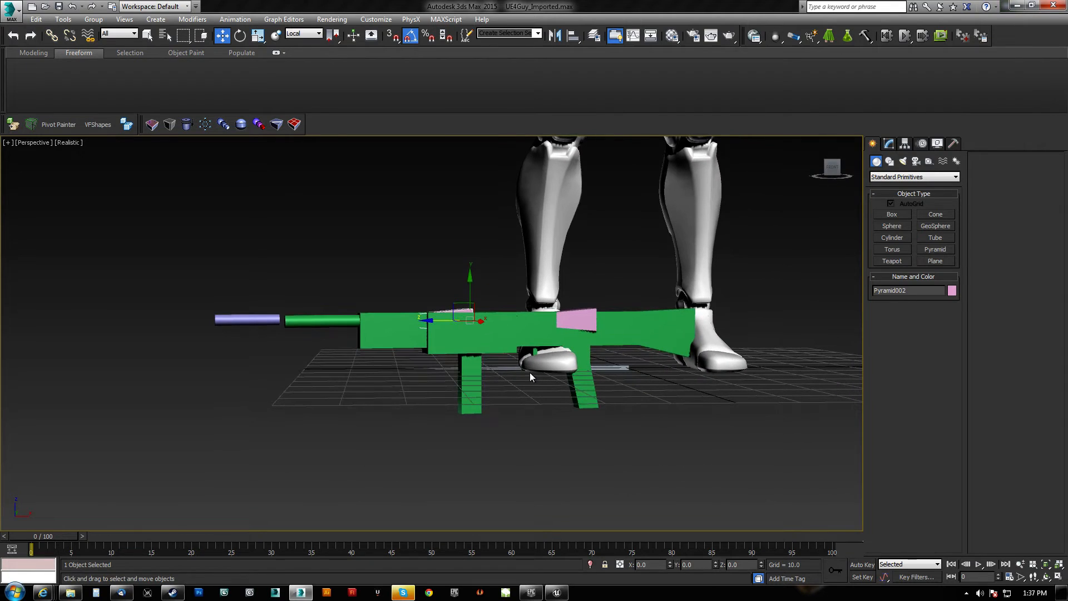
# Step: Isolate the two pyramids and the gun from the rest of the scene
pyautogui.keyDown('ctrl'); pyautogui.click(571, 321); pyautogui.keyUp('ctrl')
pyautogui.keyDown('ctrl'); pyautogui.click(611, 321); pyautogui.keyUp('ctrl')
pyautogui.click(589, 565)
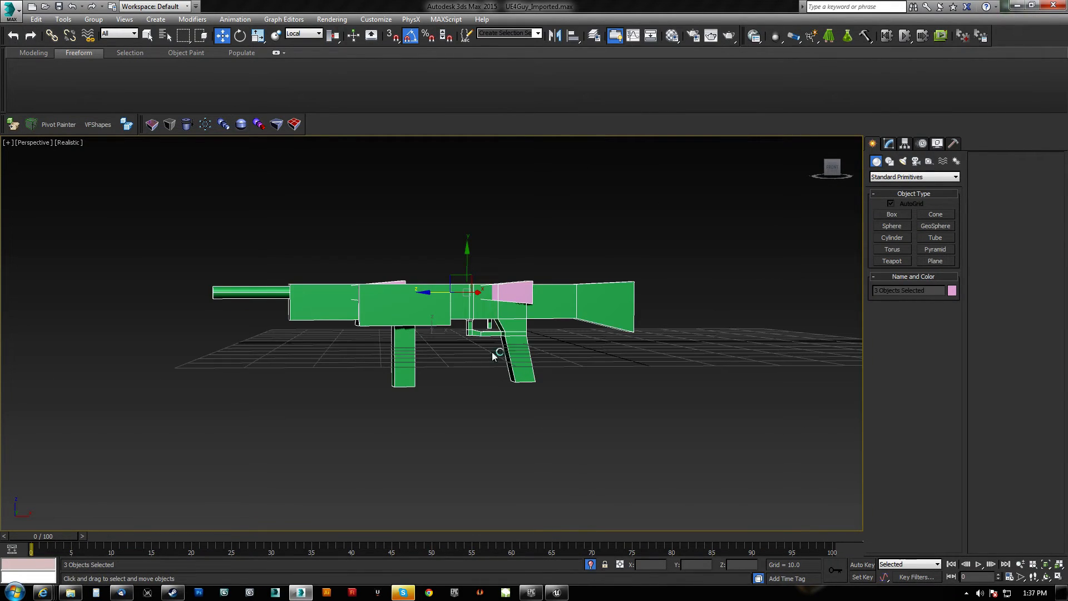
# Step: Make a rotated copy of the rear pyramid pointing downward and move it to the trigger area
pyautogui.scroll(5, 492, 352)
pyautogui.click(559, 279)
pyautogui.press('e')
pyautogui.keyDown('shift'); pyautogui.moveTo(590, 241); pyautogui.dragTo(562, 281); pyautogui.keyUp('shift')
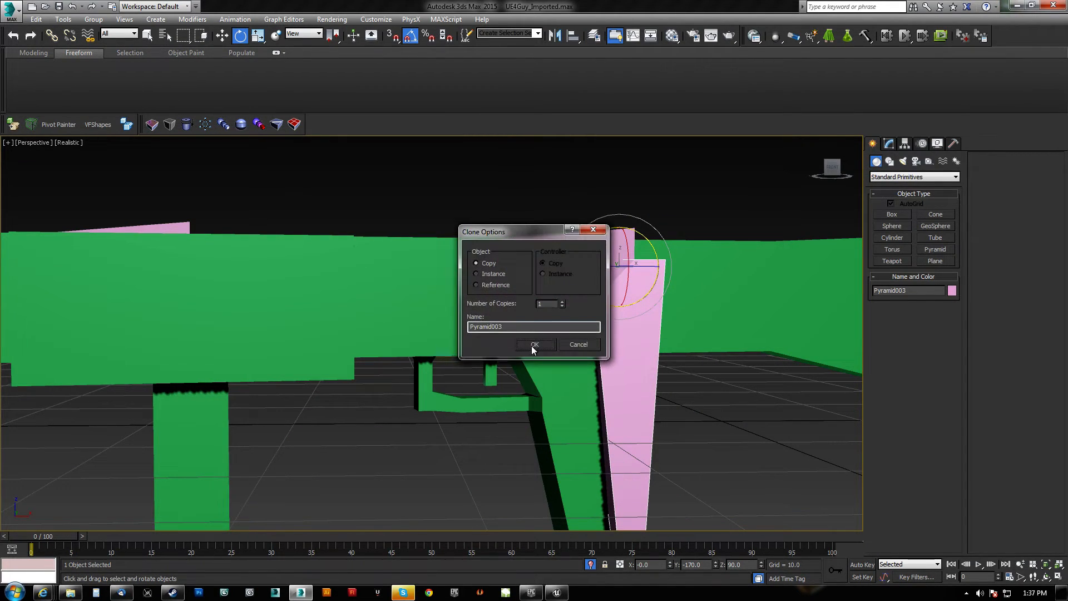
pyautogui.click(533, 345)
pyautogui.press('w')
pyautogui.moveTo(605, 278)
pyautogui.mouseDown()
pyautogui.moveTo(495, 347)
pyautogui.moveTo(465, 339)
pyautogui.mouseUp()
pyautogui.click(904, 144)
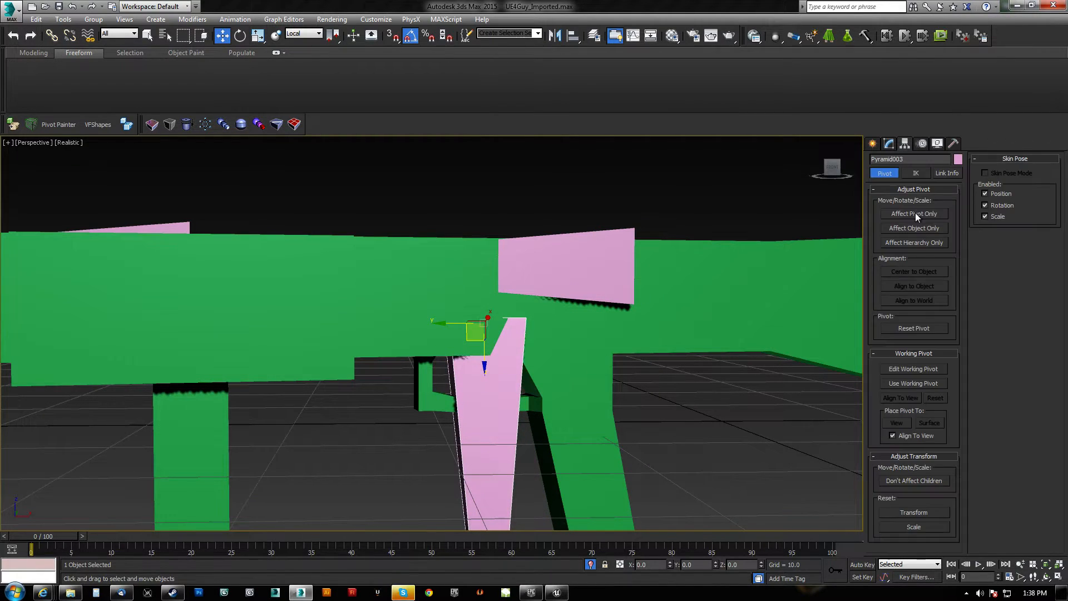
# Step: Resize the copied pyramid to width 2.57, depth 0.428 and height 5.397
pyautogui.click(888, 144)
pyautogui.moveTo(943, 362); pyautogui.dragTo(946, 427)
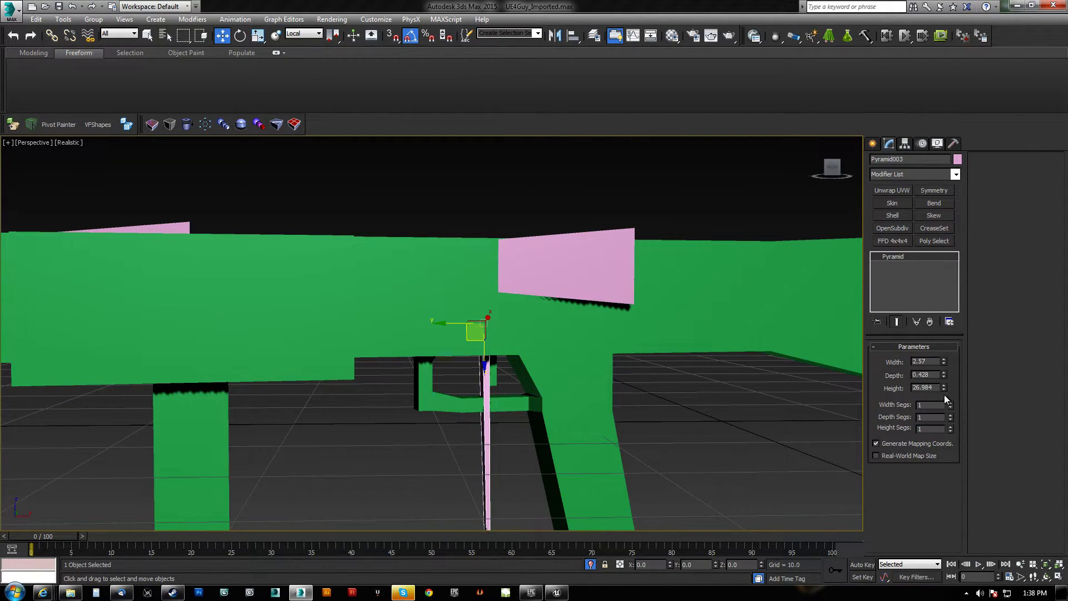
pyautogui.moveTo(943, 388); pyautogui.dragTo(938, 440)
pyautogui.scroll(4, 417, 290)
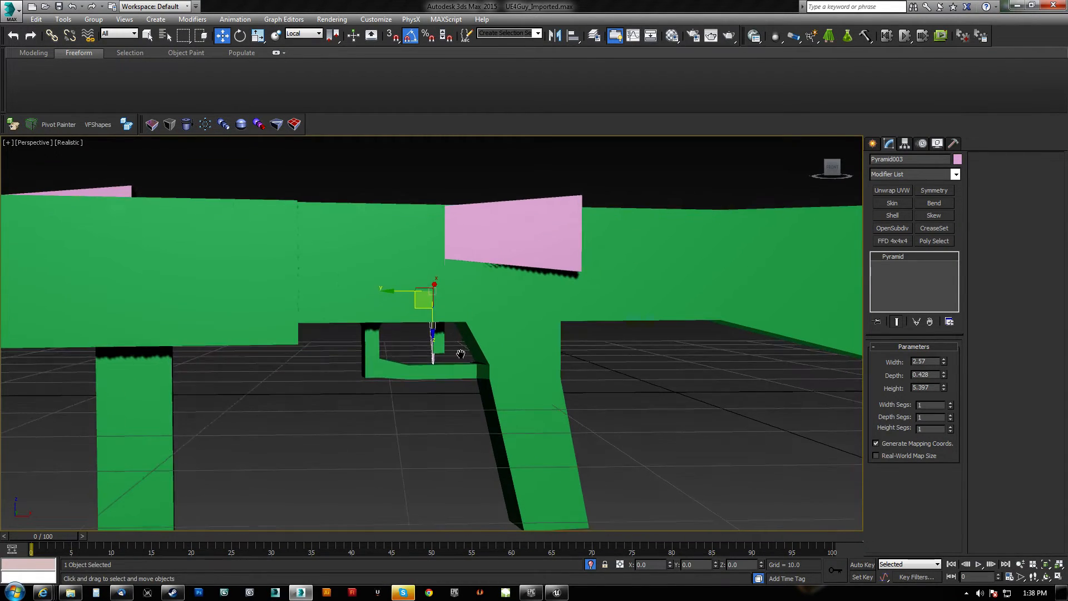
# Step: Move the small pyramid into line with the gun's trigger
pyautogui.click(382, 264)
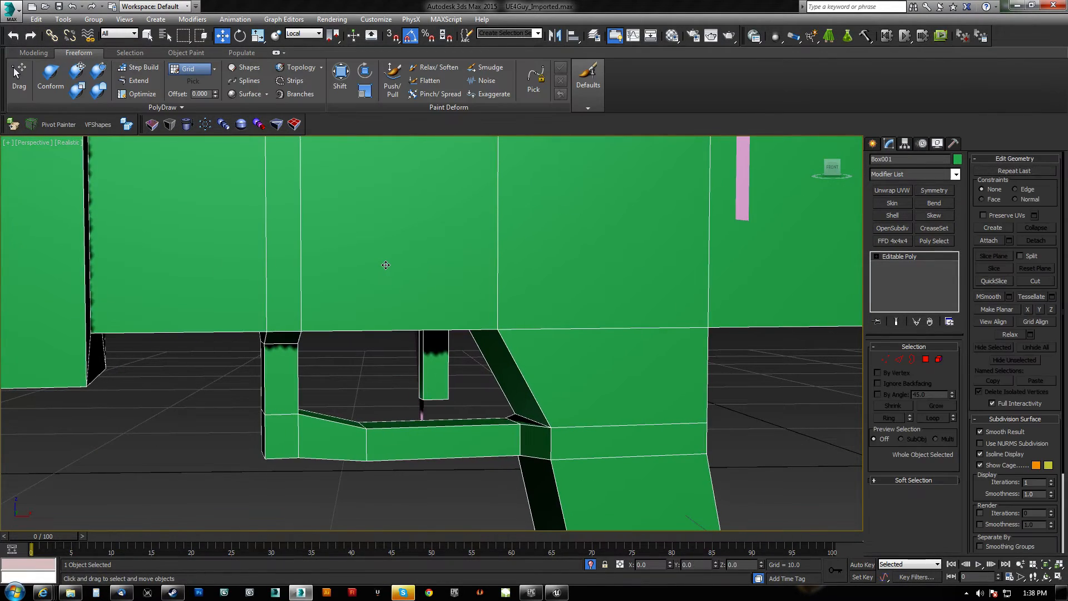
pyautogui.hotkey('ctrl', 'z')
pyautogui.moveTo(388, 267); pyautogui.dragTo(403, 266)
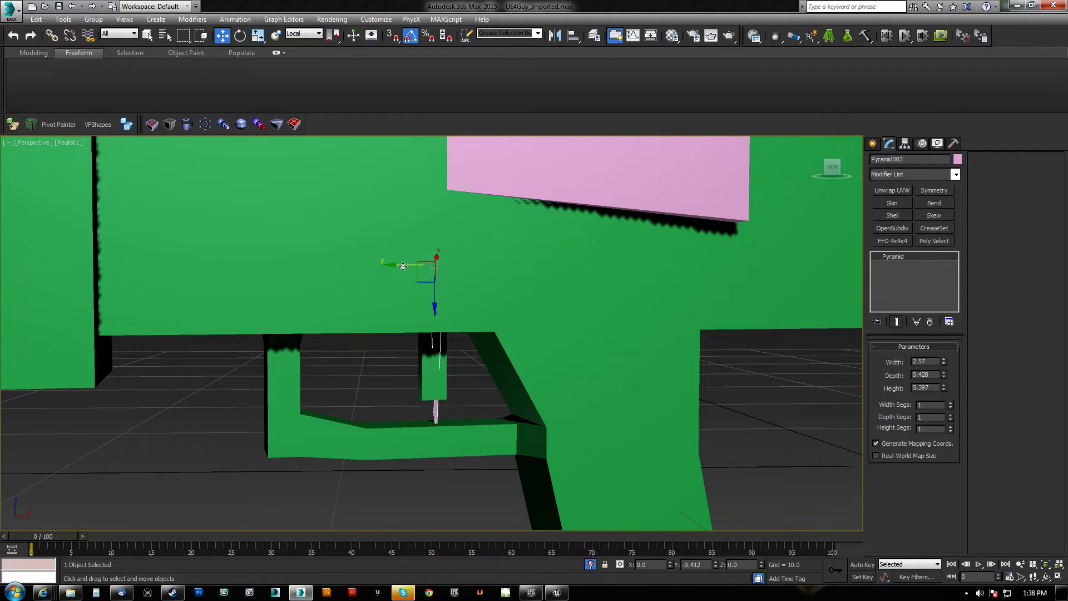
pyautogui.keyDown('alt'); pyautogui.moveTo(398, 275); pyautogui.dragTo(405, 306, button='middle'); pyautogui.keyUp('alt')
pyautogui.press('e')
pyautogui.moveTo(481, 278)
pyautogui.mouseDown()
pyautogui.moveTo(495, 272)
pyautogui.moveTo(482, 278)
pyautogui.mouseUp()
pyautogui.keyDown('alt'); pyautogui.moveTo(482, 278); pyautogui.dragTo(451, 289, button='middle'); pyautogui.keyUp('alt')
pyautogui.press('w')
pyautogui.moveTo(447, 295); pyautogui.dragTo(446, 360)
pyautogui.moveTo(446, 359)
pyautogui.keyDown('alt'); pyautogui.mouseDown(button='middle')
pyautogui.moveTo(497, 358)
pyautogui.moveTo(473, 354)
pyautogui.moveTo(481, 356)
pyautogui.mouseUp(button='middle'); pyautogui.keyUp('alt')
# Step: Set the trigger pyramid's Y rotation to 180 degrees
pyautogui.press('e')
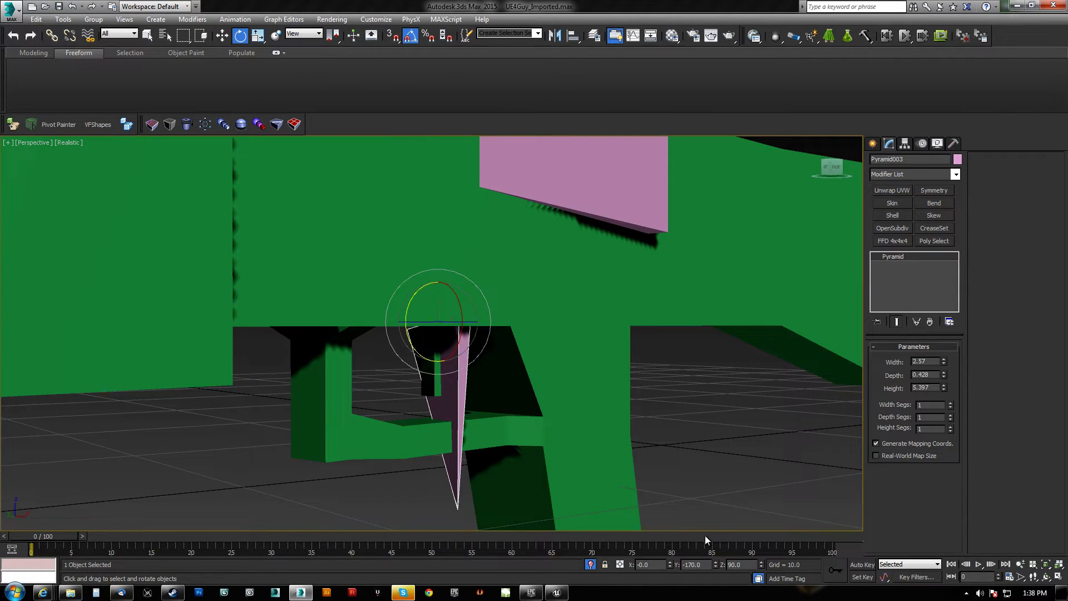
pyautogui.write('180')
pyautogui.press('Return')
pyautogui.keyDown('alt'); pyautogui.moveTo(465, 391); pyautogui.dragTo(570, 378, button='middle'); pyautogui.keyUp('alt')
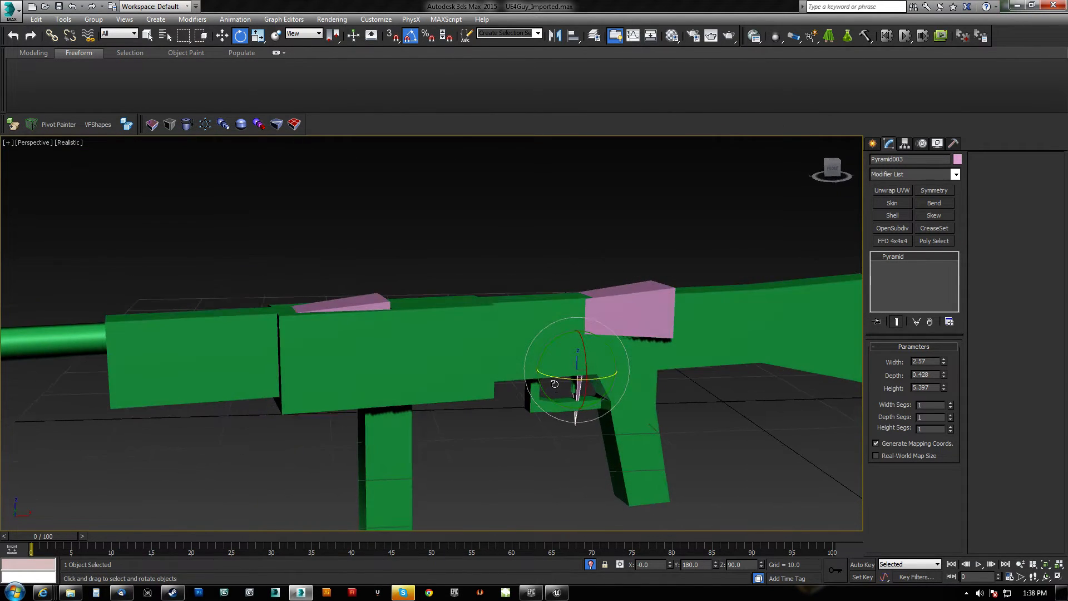
# Step: Rename the trigger pyramid with a b prefix, and name the rear pyramid b_Anim
pyautogui.click(909, 159)
pyautogui.write('b')
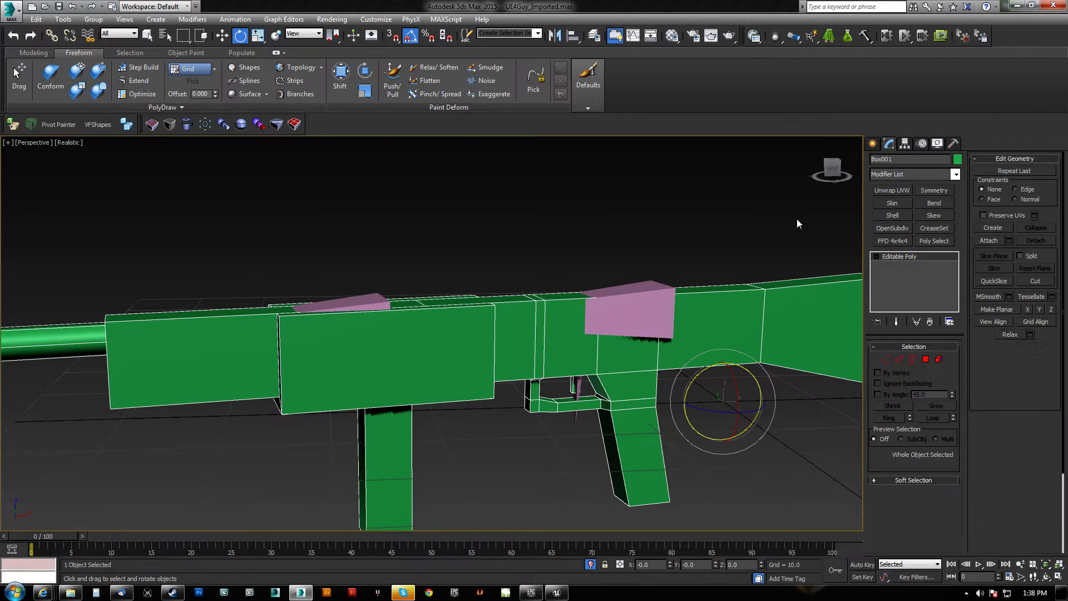
pyautogui.click(634, 314)
pyautogui.write('b_Anim')
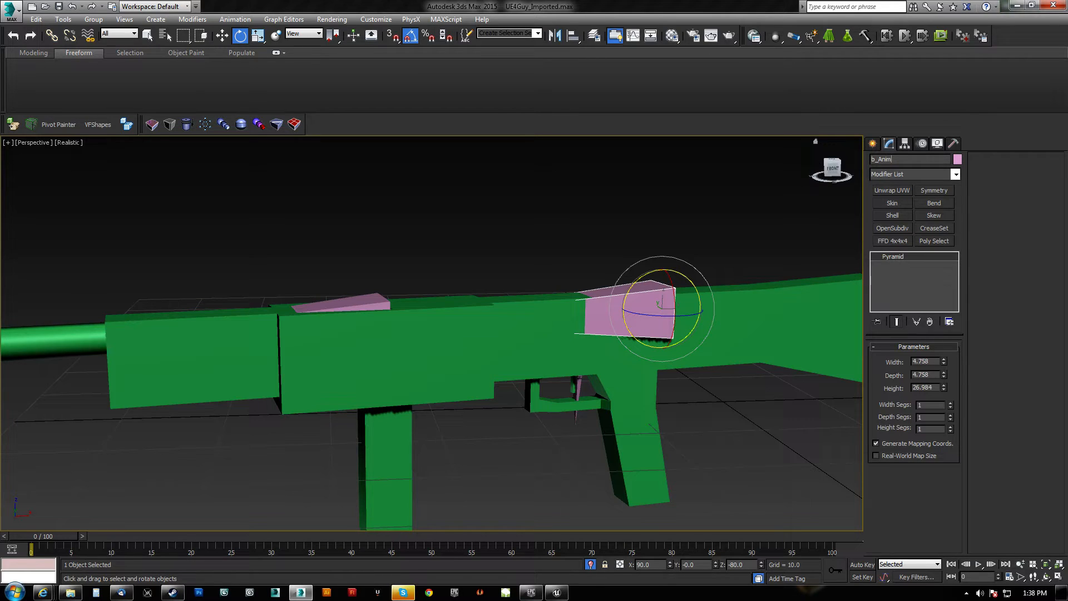
# Step: Rename the front pyramid as b_Slide
pyautogui.click(372, 302)
pyautogui.click(917, 161)
pyautogui.write('b_Slide')
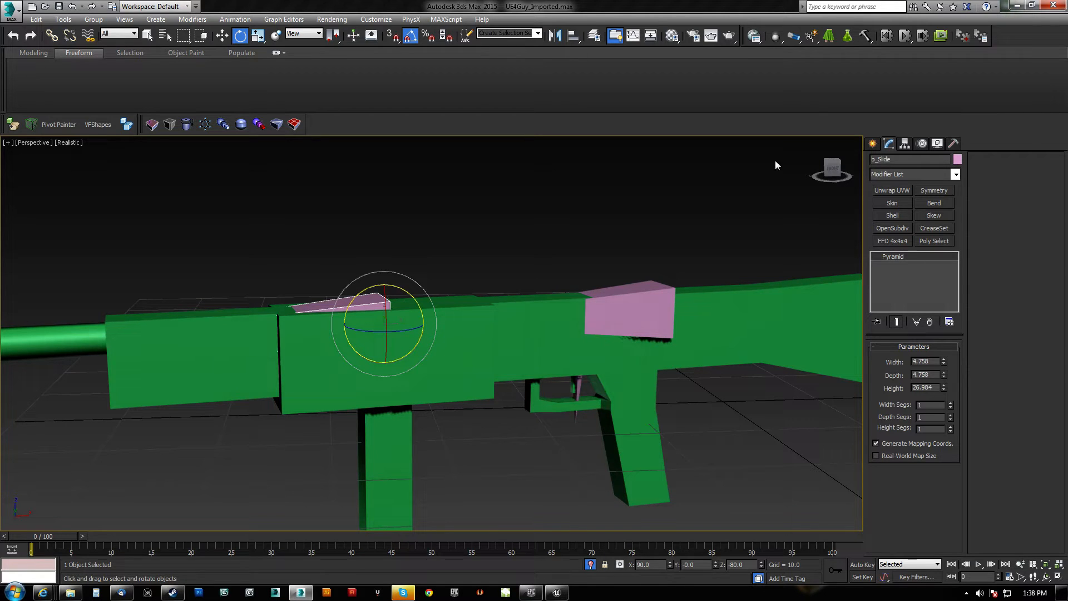
# Step: Link the b_Slide pyramid and the trigger pyramid to the b_Anim pyramid as its children
pyautogui.moveTo(548, 282); pyautogui.dragTo(569, 202, button='middle')
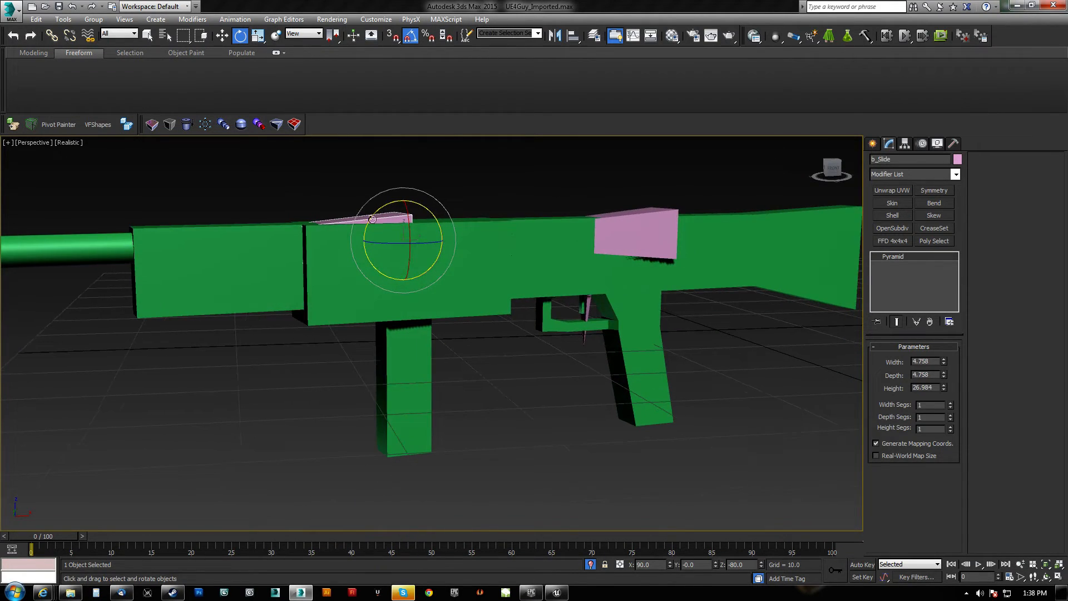
pyautogui.keyDown('ctrl'); pyautogui.click(586, 302); pyautogui.keyUp('ctrl')
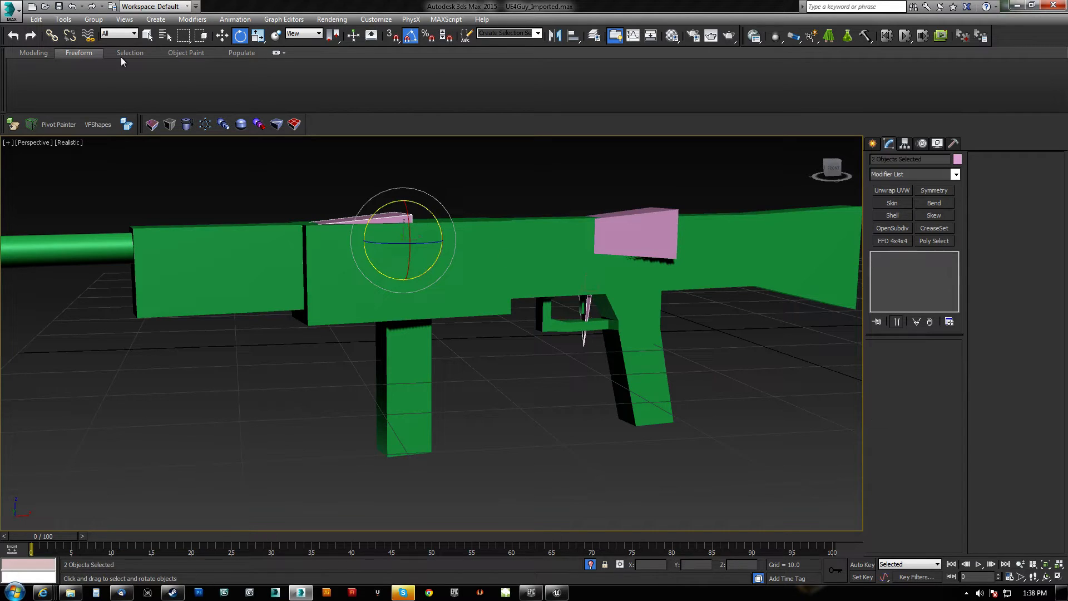
pyautogui.click(51, 35)
pyautogui.moveTo(405, 216); pyautogui.dragTo(656, 157)
# Step: Try sliding the b_Slide pyramid along its local Z axis, and undo the move
pyautogui.click(641, 225)
pyautogui.press('w')
pyautogui.hotkey('ctrl', 'z')
pyautogui.click(393, 220)
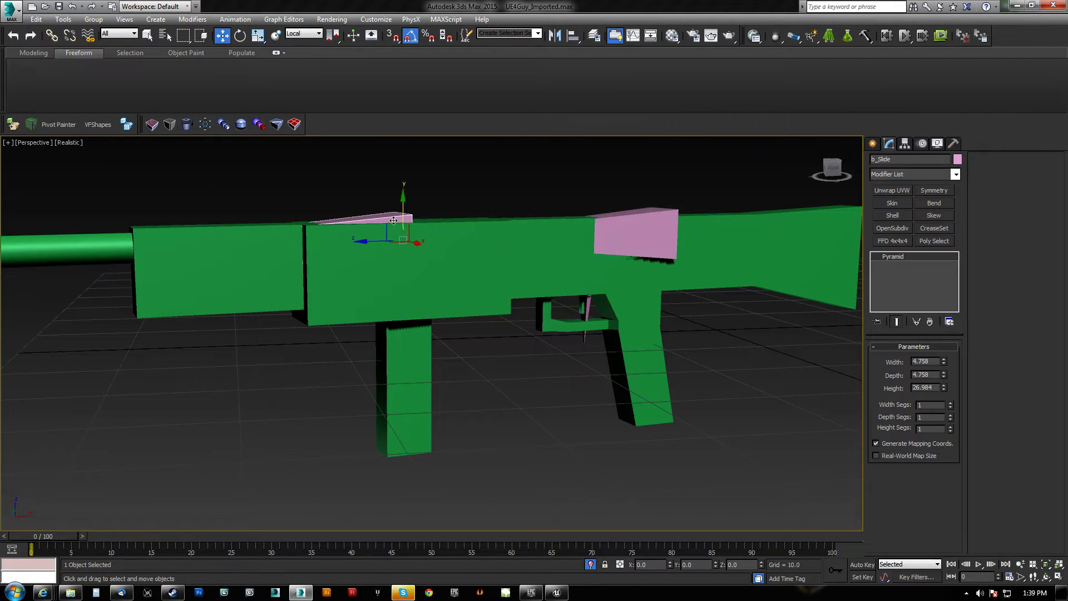
pyautogui.moveTo(364, 241); pyautogui.dragTo(451, 241)
pyautogui.hotkey('ctrl', 'z')
# Step: Clone the b_Anim pyramid as a single copy named b_WeaponRoot, offset from the original
pyautogui.click(543, 355)
pyautogui.keyDown('alt'); pyautogui.moveTo(516, 363); pyautogui.dragTo(462, 321, button='middle'); pyautogui.keyUp('alt')
pyautogui.click(579, 265)
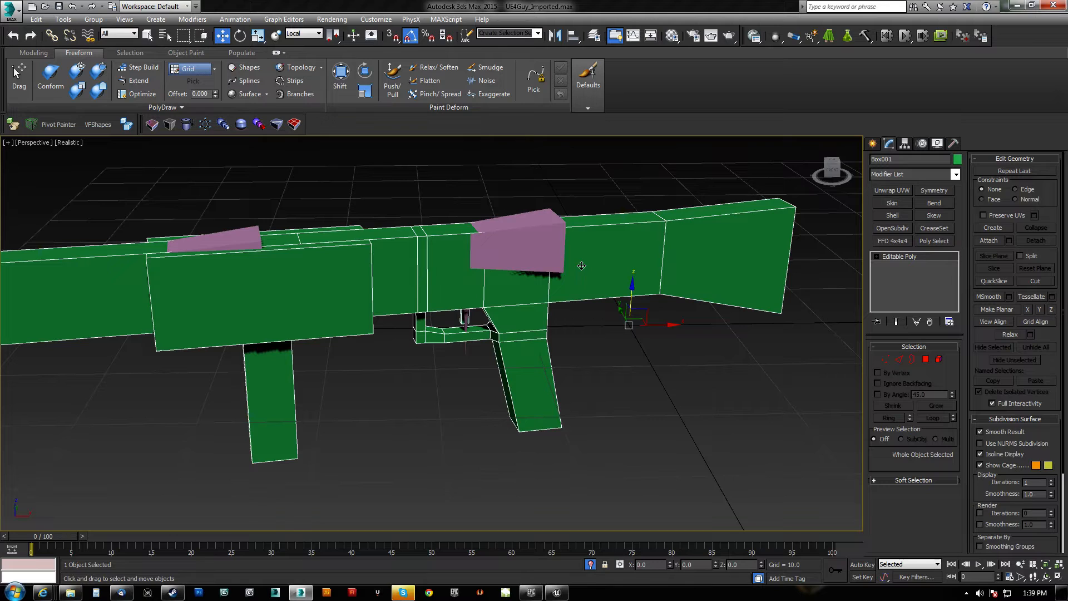
pyautogui.click(524, 263)
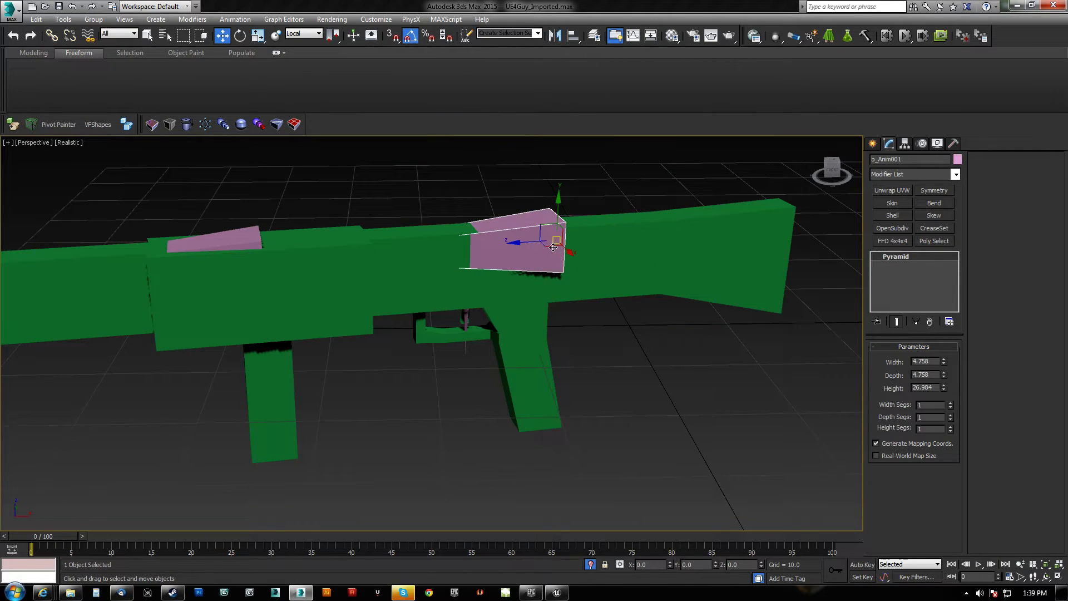
pyautogui.keyDown('shift'); pyautogui.moveTo(555, 245); pyautogui.dragTo(809, 258); pyautogui.keyUp('shift')
pyautogui.moveTo(519, 327); pyautogui.dragTo(298, 322)
pyautogui.write('b_Weapon')
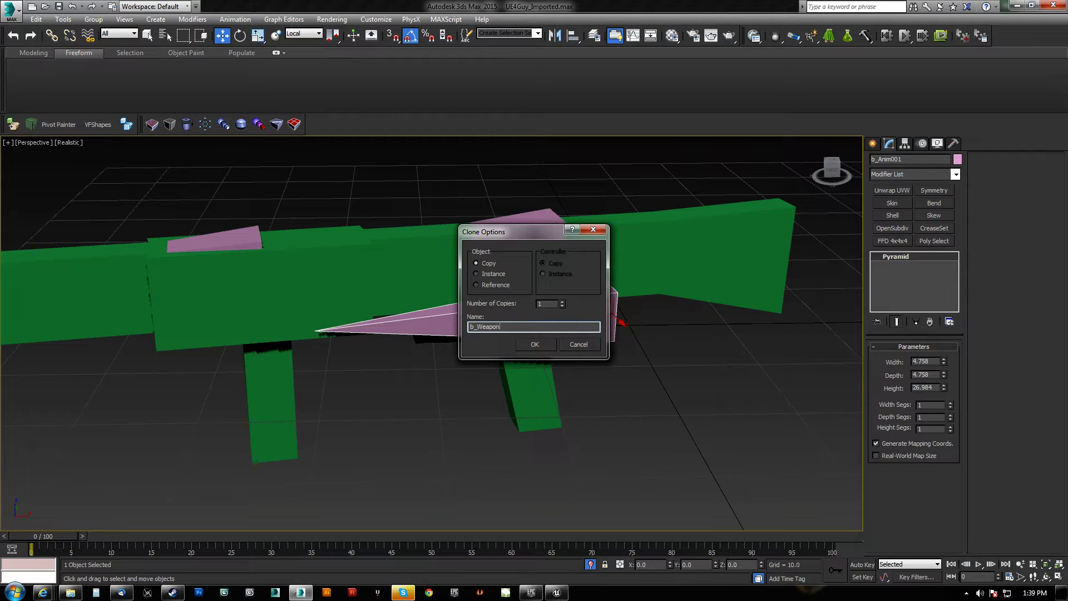
pyautogui.press('Return')
# Step: Switch the reference coordinate system to View and zero the b_WeaponRoot pyramid's X and Z rotation
pyautogui.click(311, 34)
pyautogui.click(305, 43)
pyautogui.press('e')
pyautogui.click(309, 35)
pyautogui.click(309, 36)
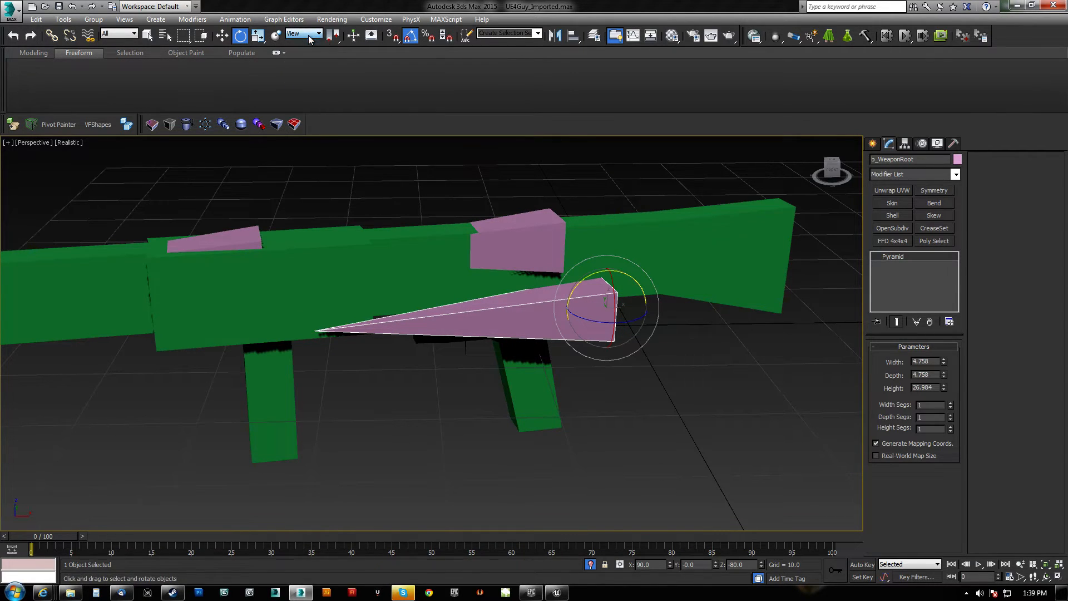
pyautogui.rightClick(671, 562)
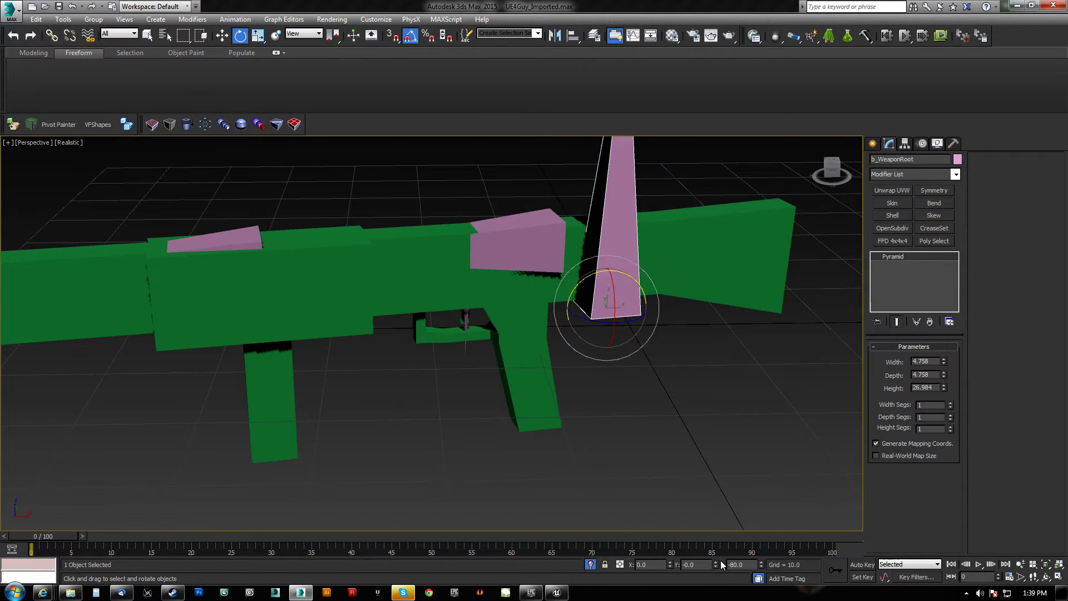
pyautogui.rightClick(761, 561)
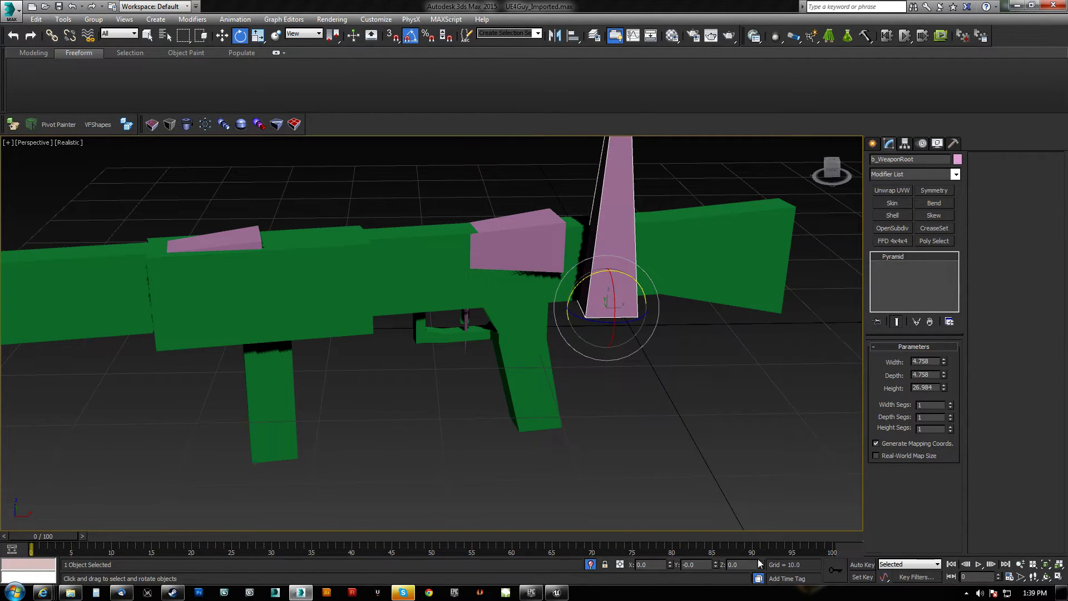
# Step: Place the b_WeaponRoot pyramid at the world origin by setting its X, Y and Z position to 0
pyautogui.moveTo(624, 507); pyautogui.dragTo(630, 482, button='middle')
pyautogui.press('w')
pyautogui.rightClick(671, 563)
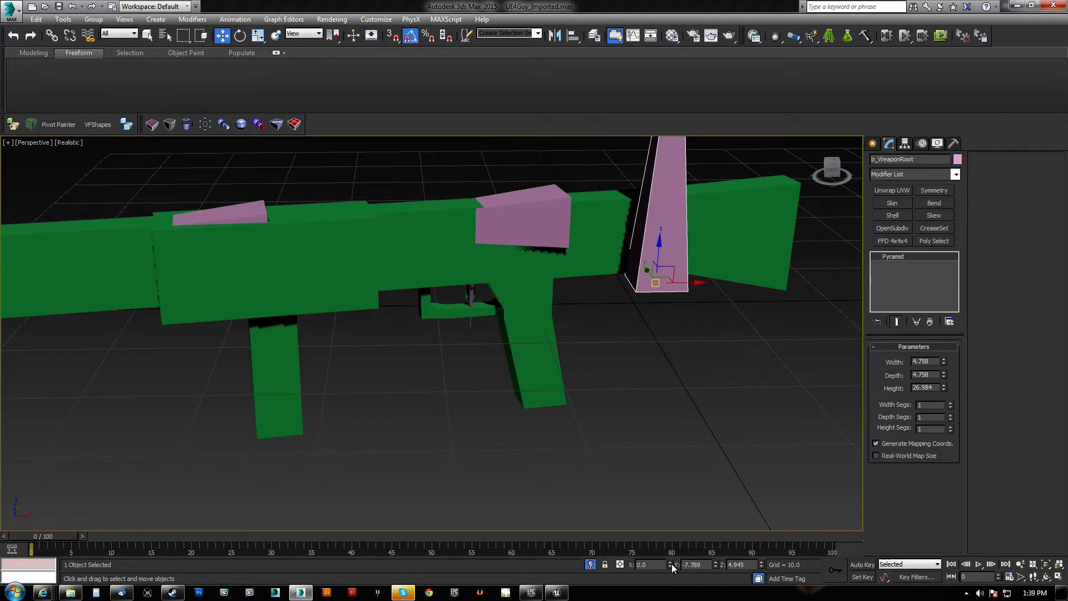
pyautogui.rightClick(715, 563)
pyautogui.rightClick(762, 562)
# Step: Resize the b_WeaponRoot pyramid to width 2.57, depth 1.808 and height 5.937
pyautogui.keyDown('alt'); pyautogui.moveTo(640, 369); pyautogui.dragTo(638, 346, button='middle'); pyautogui.keyUp('alt')
pyautogui.moveTo(703, 319); pyautogui.dragTo(671, 339, button='middle')
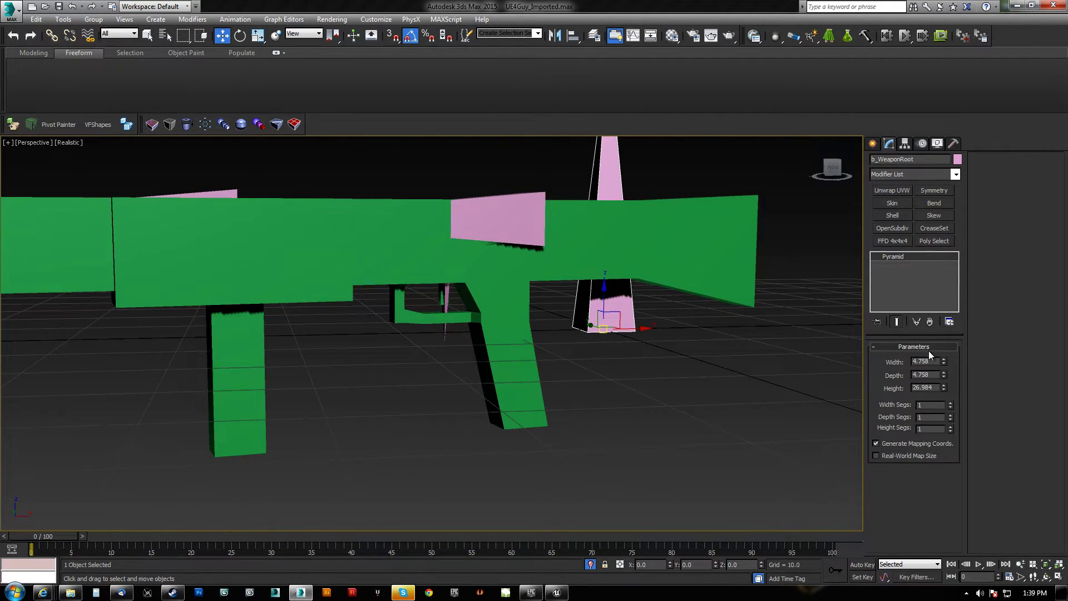
pyautogui.moveTo(944, 360); pyautogui.dragTo(938, 429)
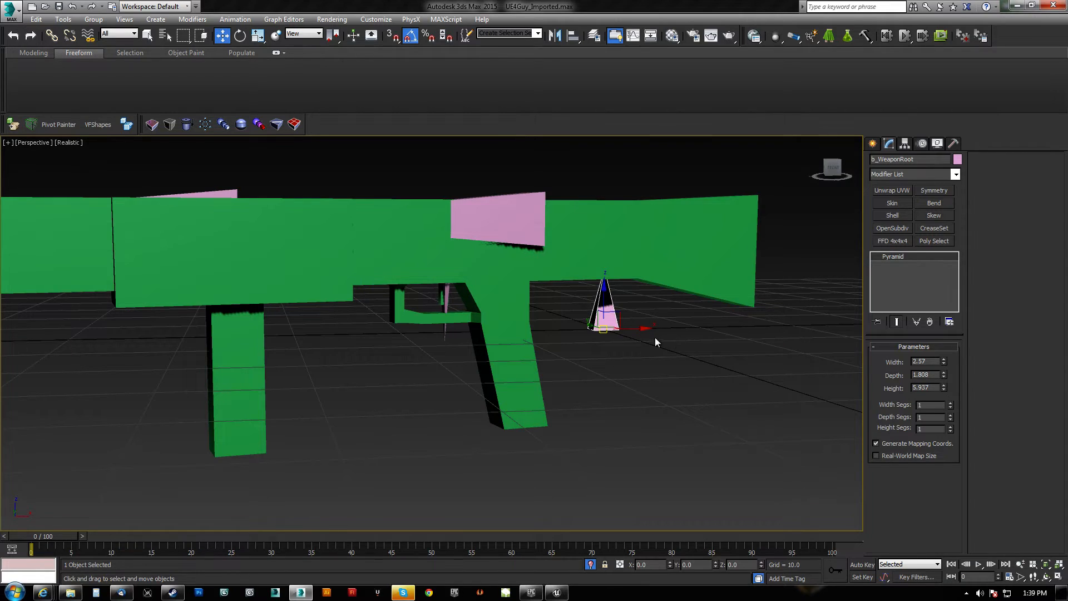
# Step: Change the b_WeaponRoot pyramid's object color to green
pyautogui.moveTo(655, 337); pyautogui.dragTo(601, 350, button='middle')
pyautogui.click(957, 160)
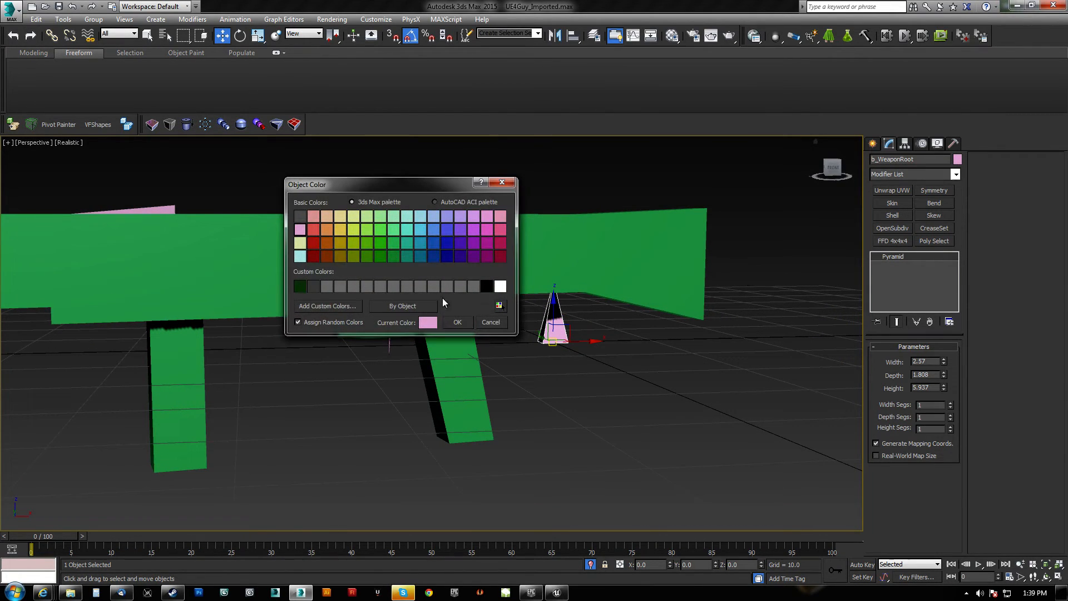
pyautogui.click(393, 255)
pyautogui.click(457, 322)
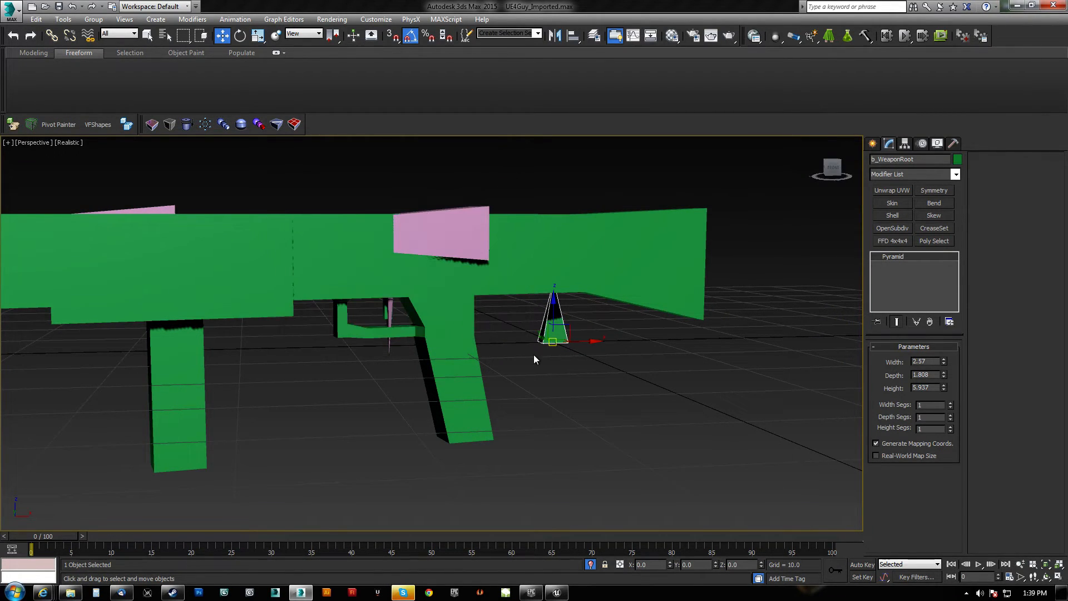
# Step: Change the b_WeaponRoot pyramid's object color to dark blue
pyautogui.click(957, 160)
pyautogui.click(441, 250)
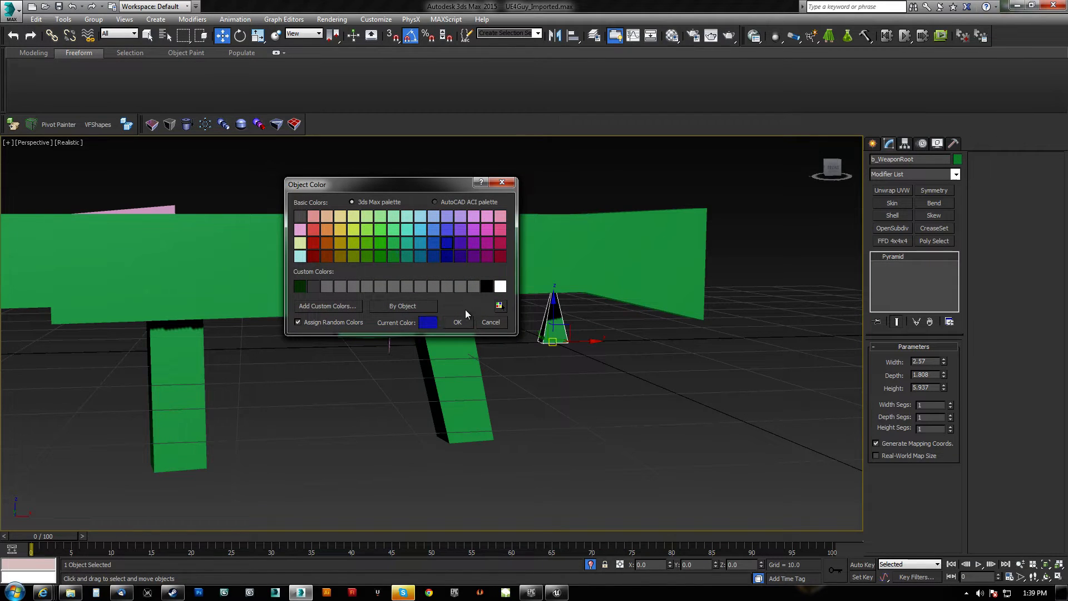
pyautogui.click(457, 322)
# Step: Rotate only the b_WeaponRoot geometry, leaving its pivot alone, so the tip points toward the front of the gun
pyautogui.moveTo(460, 305); pyautogui.dragTo(470, 330, button='middle')
pyautogui.click(903, 144)
pyautogui.keyDown('alt'); pyautogui.moveTo(589, 311); pyautogui.dragTo(611, 378, button='middle'); pyautogui.keyUp('alt')
pyautogui.press('e')
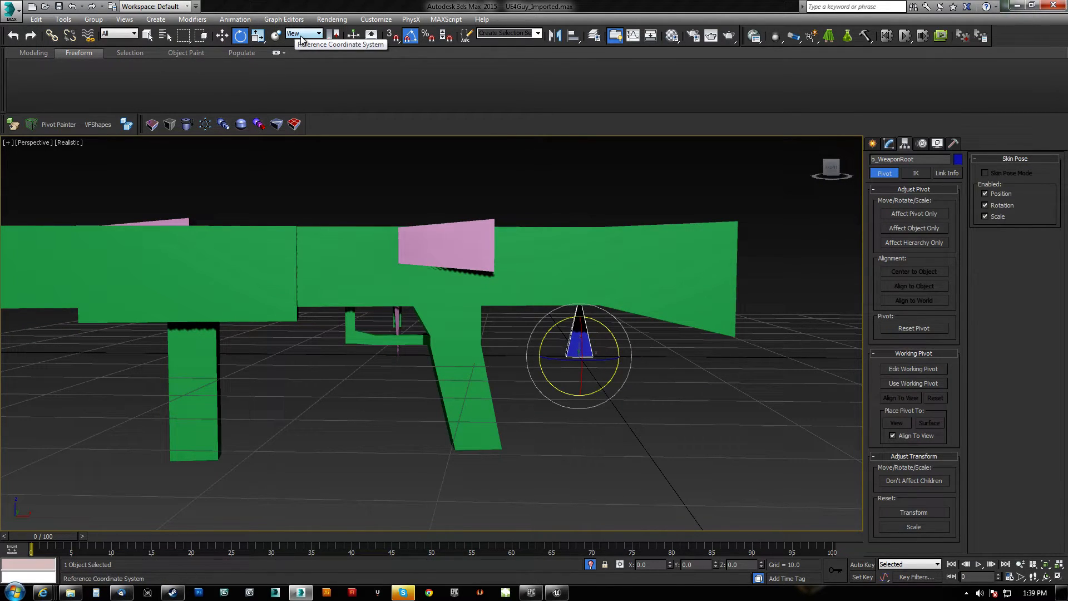
pyautogui.press('w')
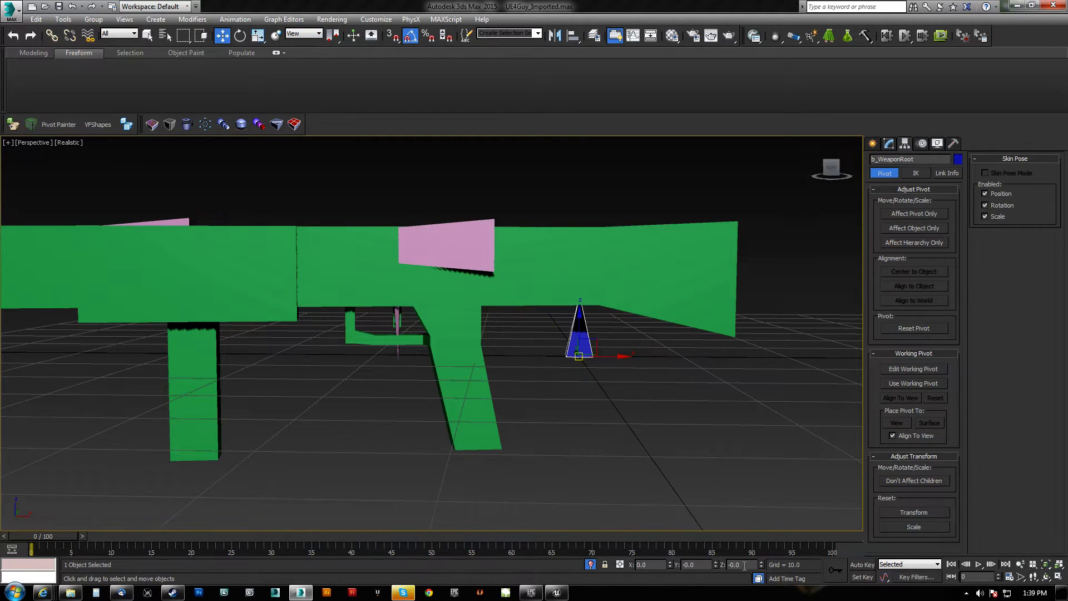
pyautogui.moveTo(595, 355)
pyautogui.keyDown('alt'); pyautogui.mouseDown(button='middle')
pyautogui.moveTo(575, 369)
pyautogui.moveTo(562, 344)
pyautogui.moveTo(577, 364)
pyautogui.mouseUp(button='middle'); pyautogui.keyUp('alt')
pyautogui.press('e')
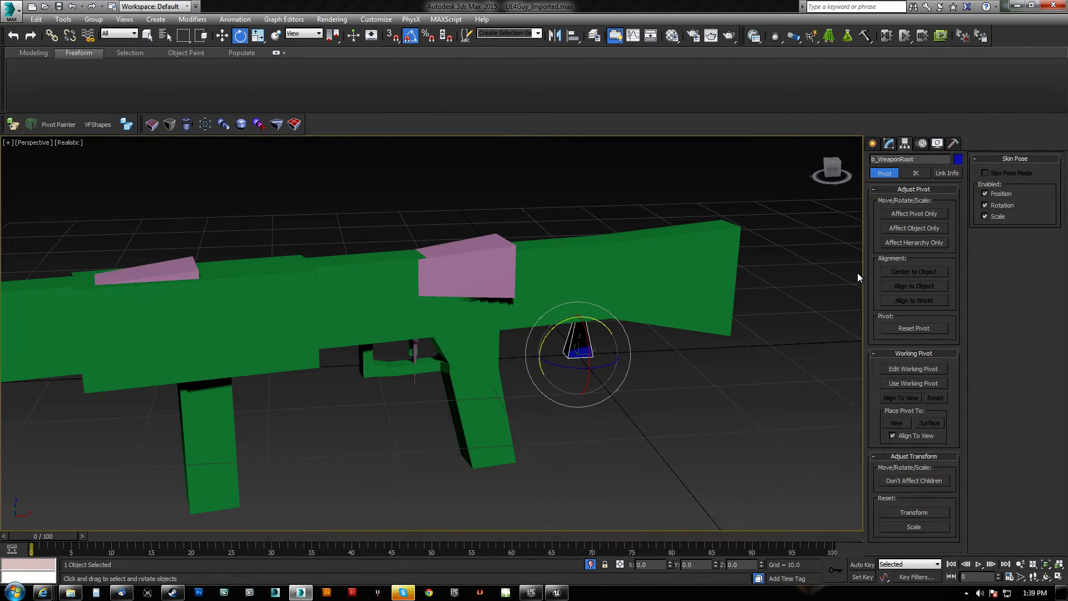
pyautogui.click(895, 229)
pyautogui.moveTo(564, 317); pyautogui.dragTo(516, 340)
pyautogui.click(914, 229)
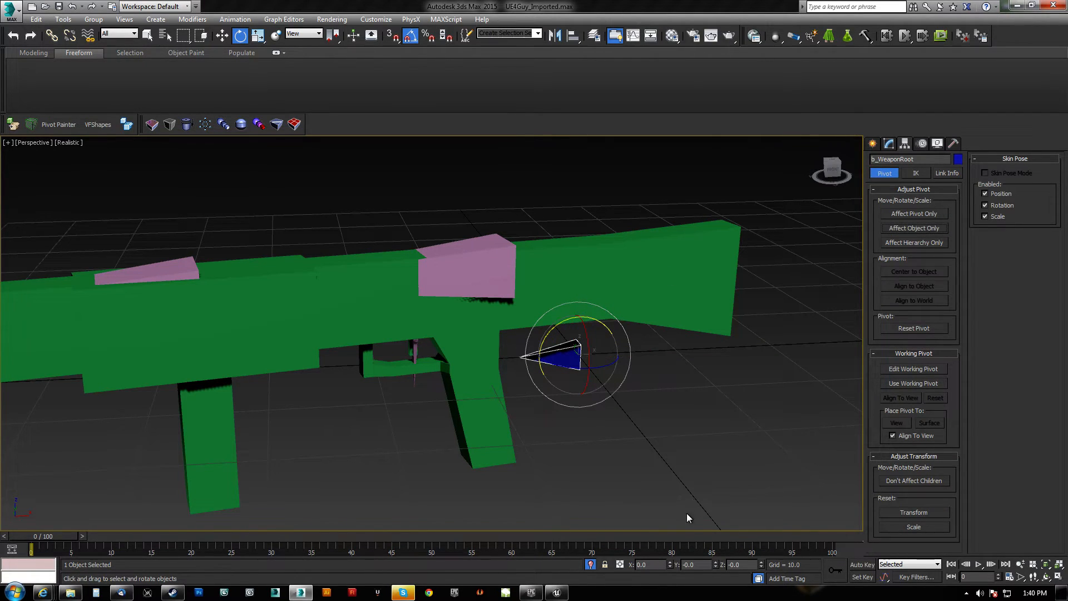
# Step: Assign the 01 - Default material to the gun mesh Box001
pyautogui.keyDown('alt'); pyautogui.moveTo(563, 401); pyautogui.dragTo(416, 469, button='middle'); pyautogui.keyUp('alt')
pyautogui.keyDown('alt'); pyautogui.moveTo(387, 446); pyautogui.dragTo(554, 354, button='middle'); pyautogui.keyUp('alt')
pyautogui.click(51, 35)
pyautogui.moveTo(622, 269); pyautogui.dragTo(705, 241)
pyautogui.press('m')
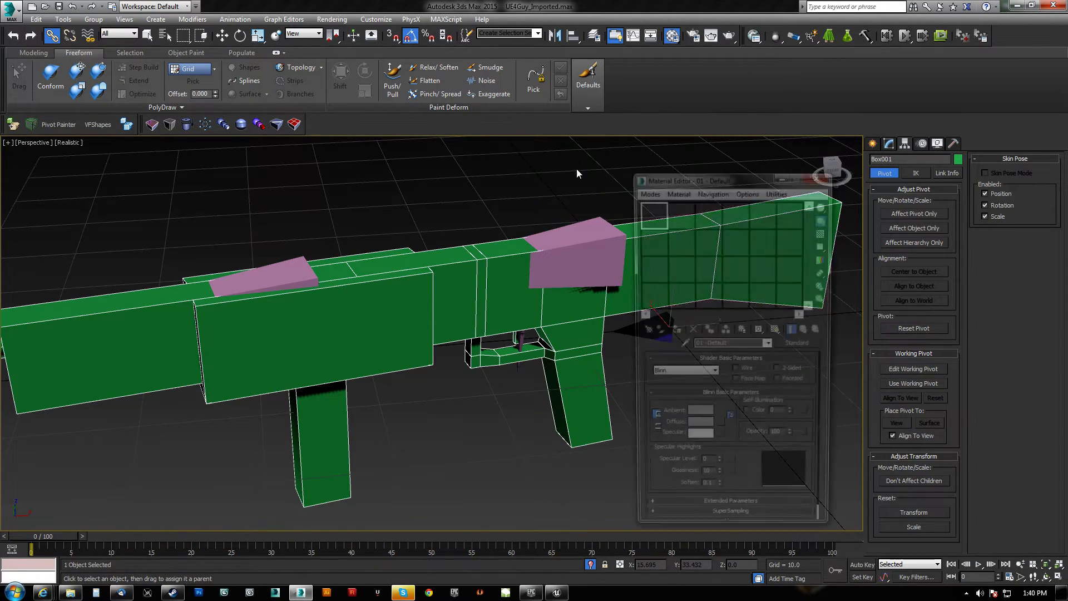
pyautogui.click(671, 331)
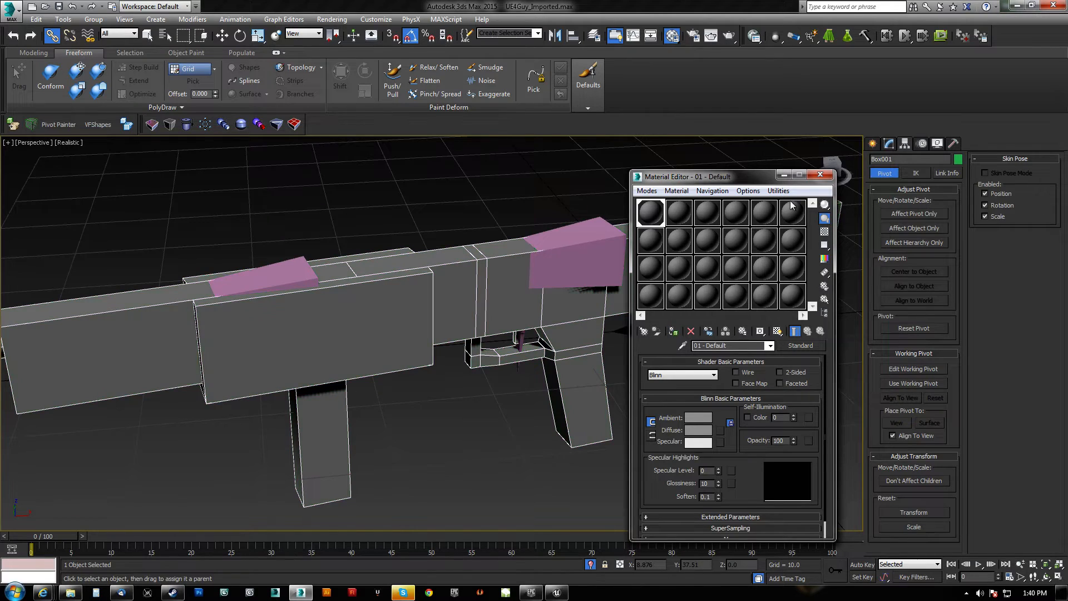
pyautogui.click(819, 175)
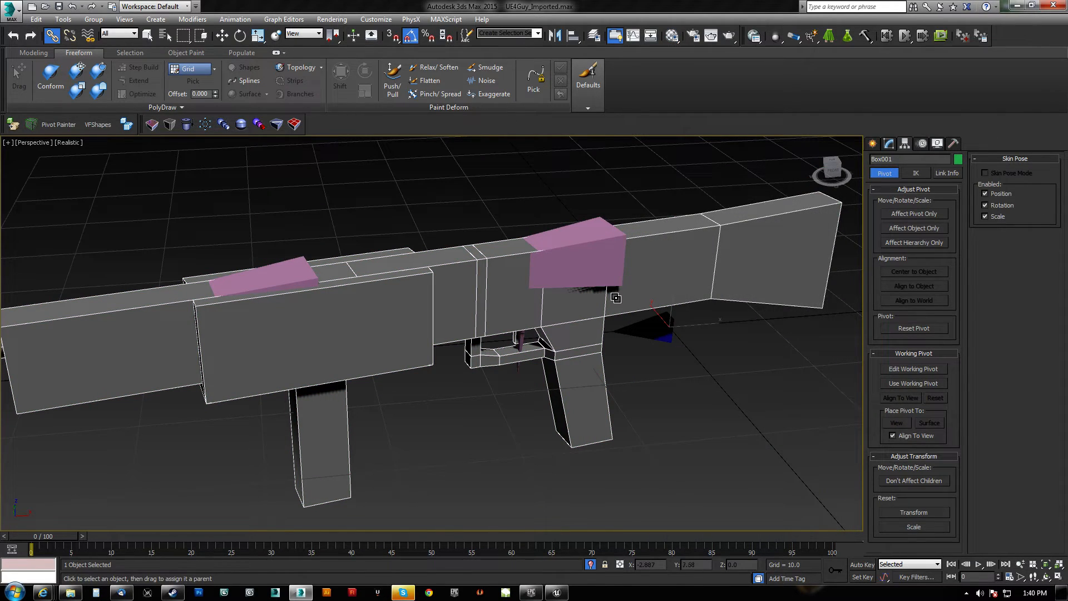
# Step: Add a Skin modifier to the gun mesh with b_Anim, b_Slide, b_Trigger and b_WeaponRoot as its bones
pyautogui.click(888, 143)
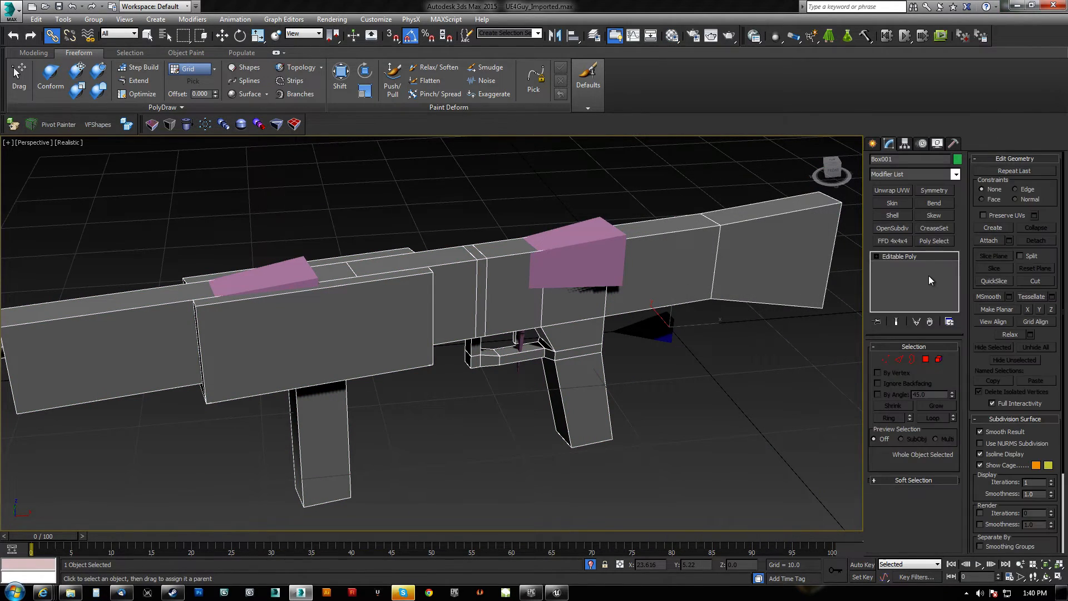
pyautogui.click(892, 203)
pyautogui.click(909, 464)
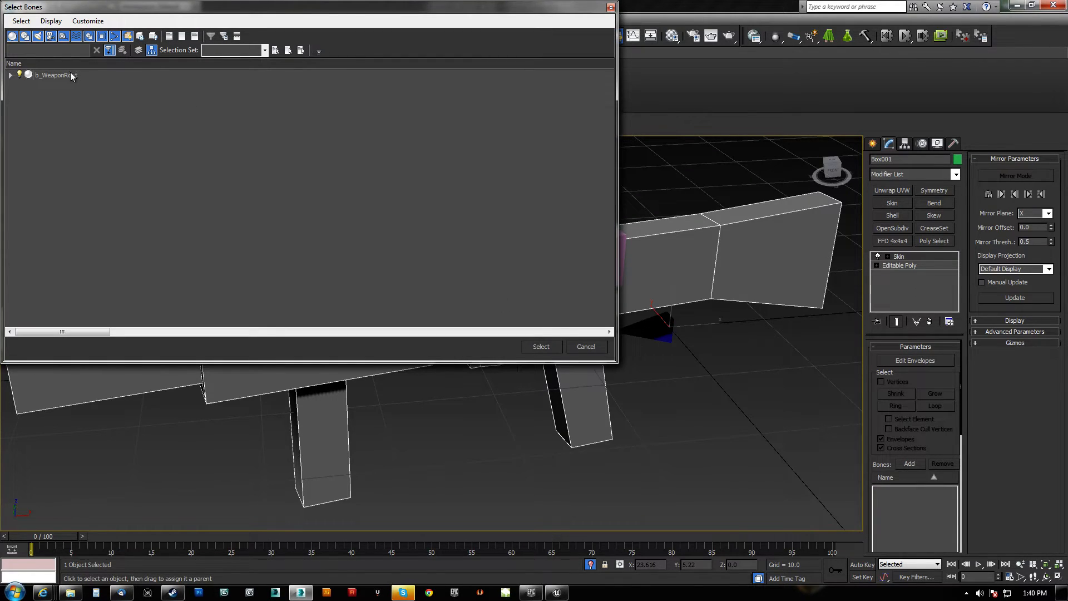
pyautogui.click(21, 20)
pyautogui.click(42, 74)
pyautogui.click(36, 75)
pyautogui.click(540, 347)
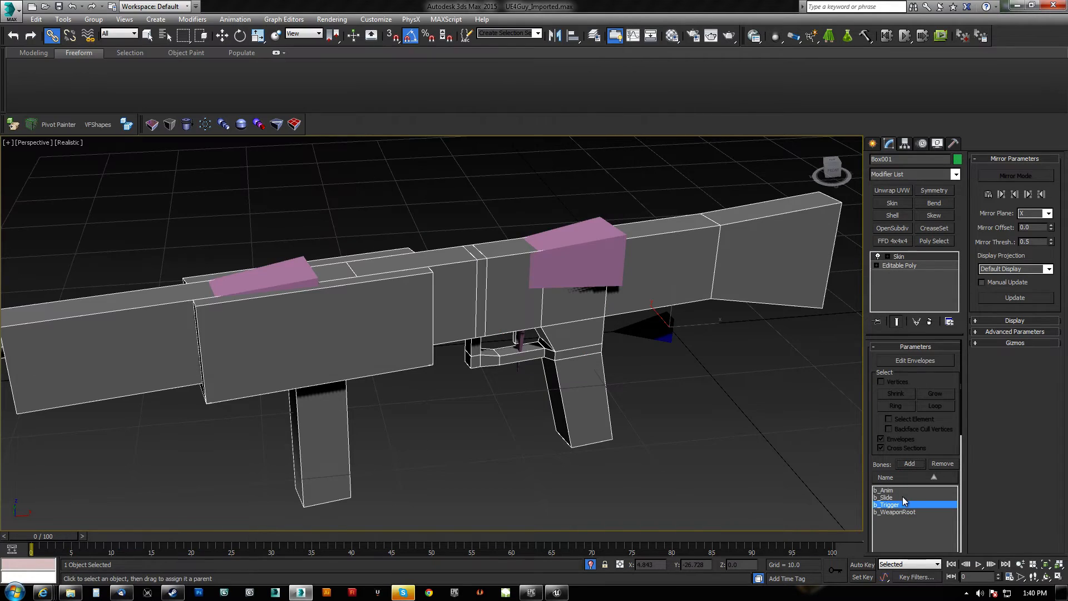
pyautogui.moveTo(944, 445)
pyautogui.mouseDown()
pyautogui.moveTo(931, 366)
pyautogui.moveTo(946, 443)
pyautogui.mouseUp()
pyautogui.click(890, 410)
pyautogui.click(916, 352)
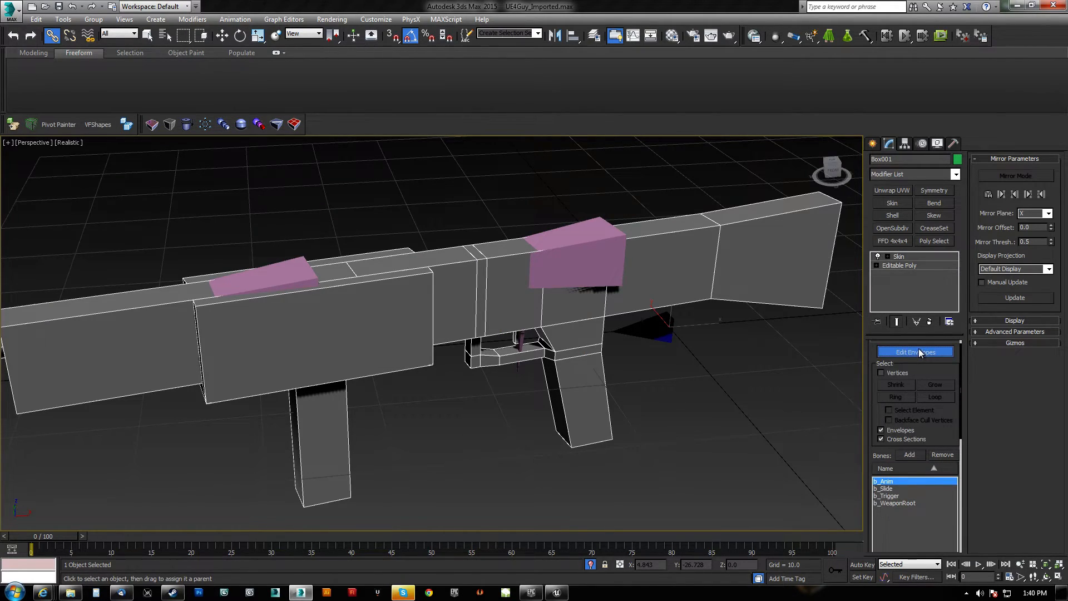
pyautogui.scroll(-5, 584, 330)
pyautogui.moveTo(769, 410); pyautogui.dragTo(768, 410)
pyautogui.moveTo(625, 377); pyautogui.dragTo(600, 362, button='middle')
pyautogui.click(602, 292)
pyautogui.click(906, 359)
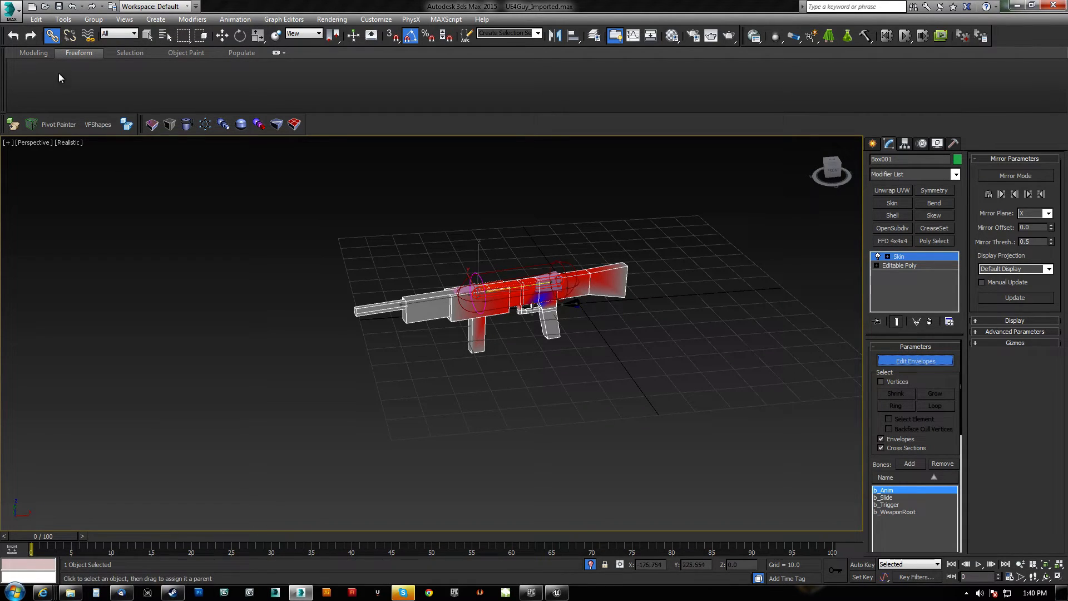
pyautogui.scroll(2, 556, 305)
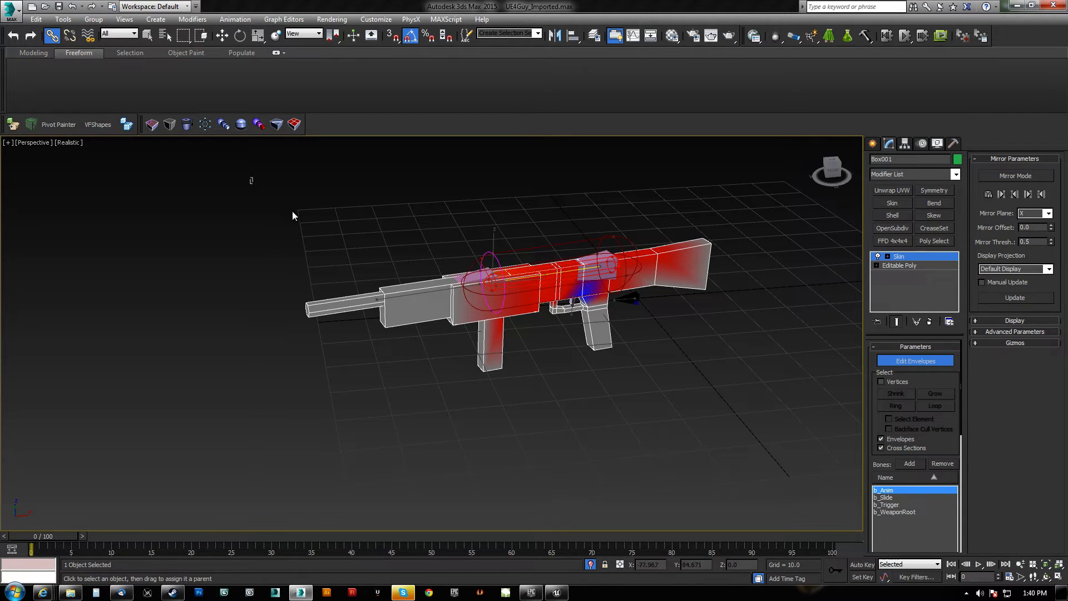
pyautogui.click(742, 402)
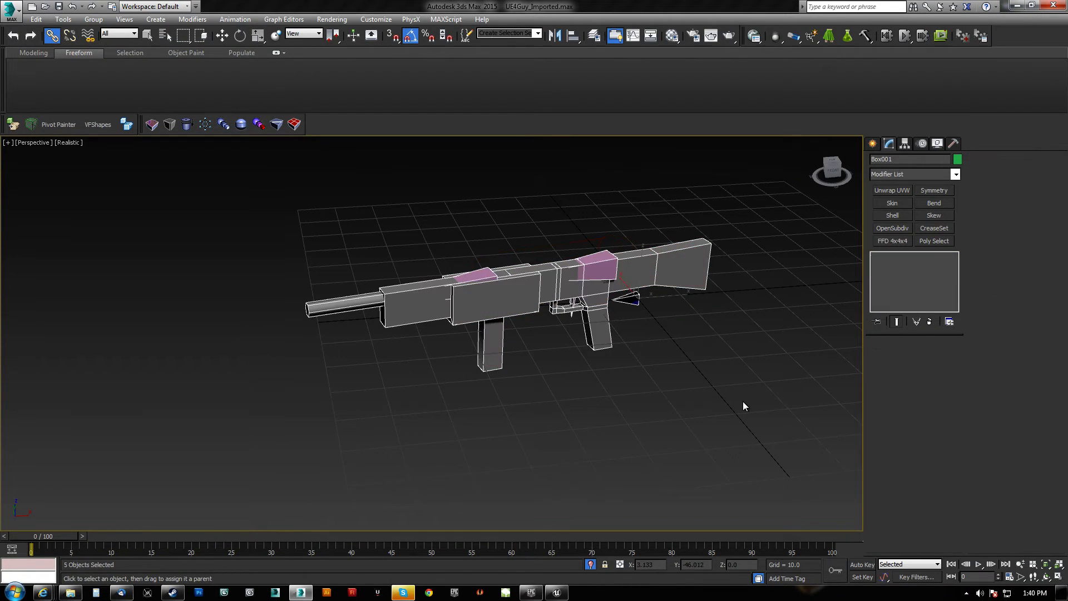
# Step: Open envelope editing on the gun mesh's Skin modifier and enable vertex selection
pyautogui.click(148, 35)
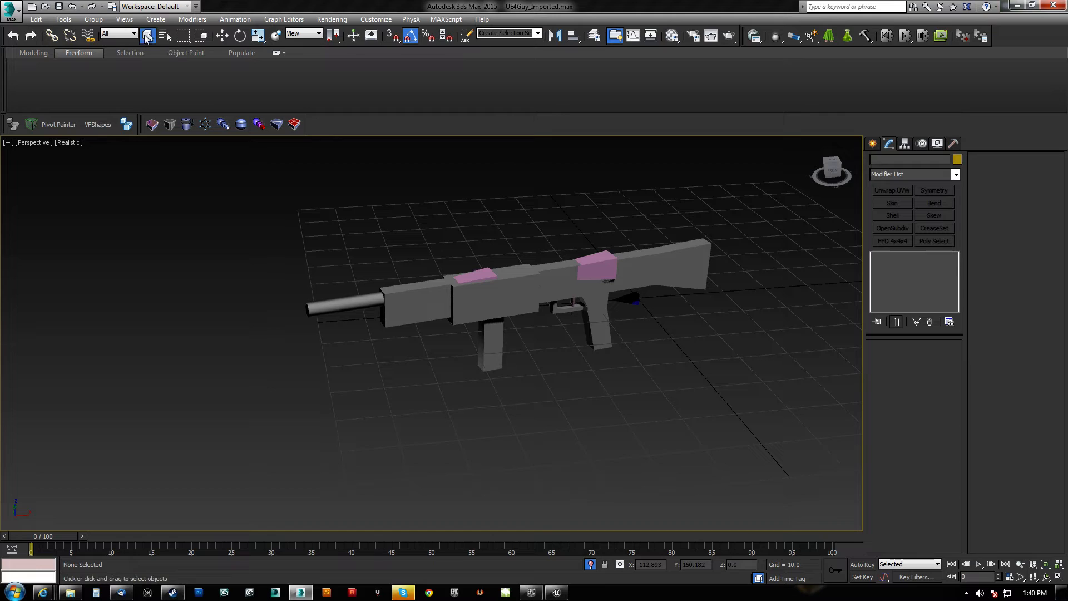
pyautogui.click(644, 266)
pyautogui.click(915, 360)
pyautogui.moveTo(261, 192); pyautogui.dragTo(803, 416)
pyautogui.click(881, 381)
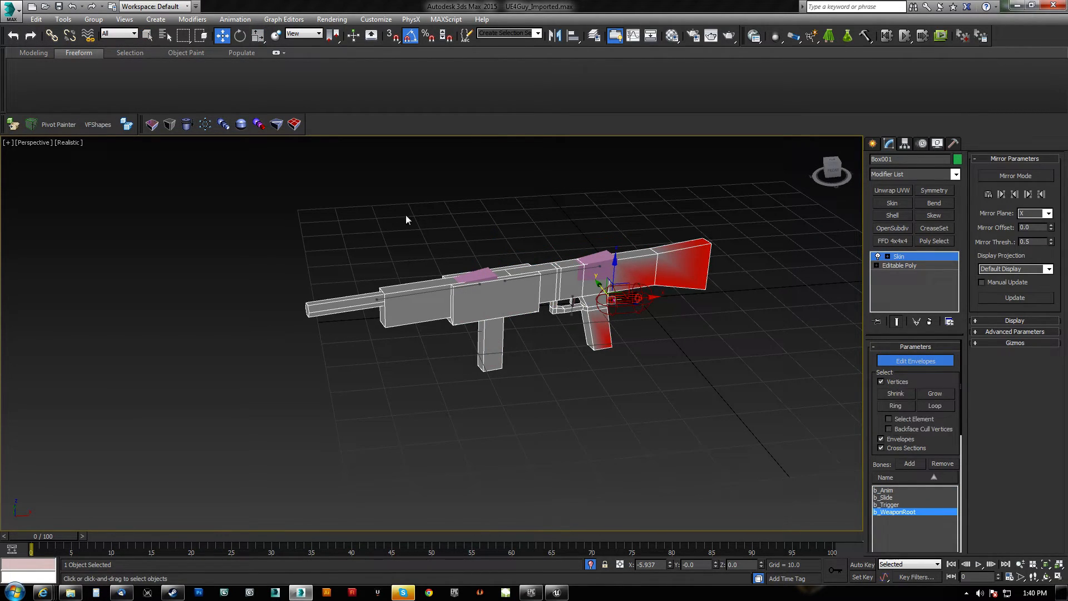
# Step: Weight all of the gun's vertices to b_Anim with a value of 1 using the Weight Tool
pyautogui.moveTo(792, 448); pyautogui.dragTo(795, 450)
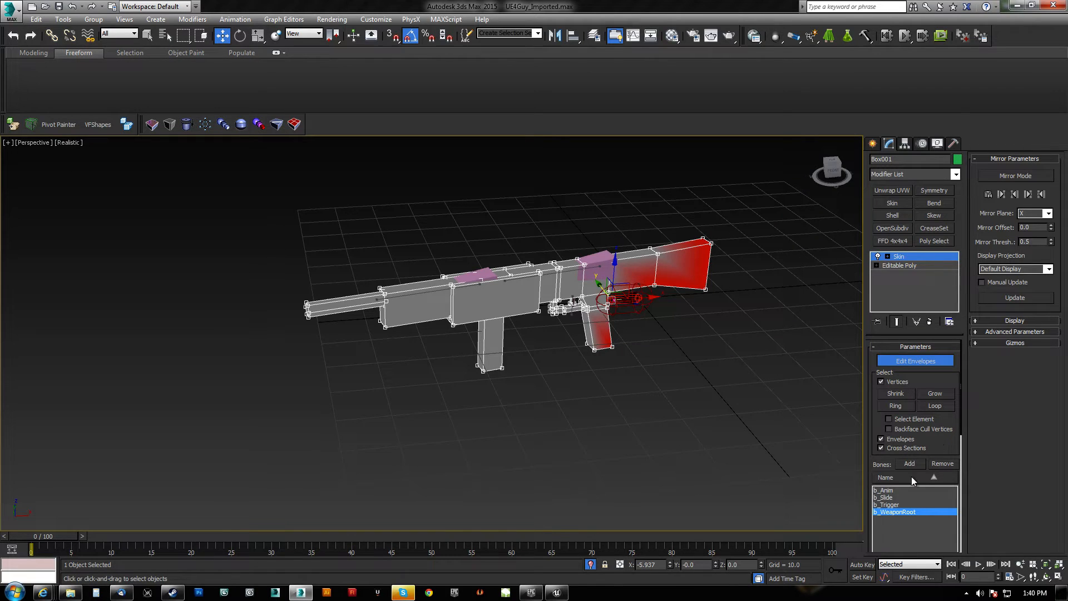
pyautogui.click(878, 490)
pyautogui.scroll(-5, 944, 445)
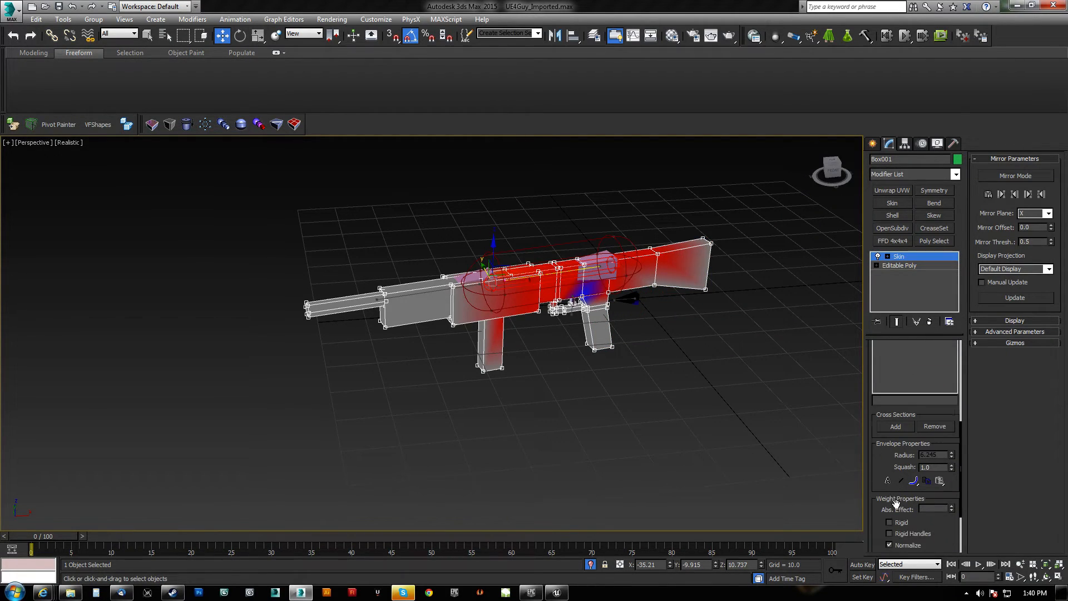
pyautogui.click(884, 500)
pyautogui.moveTo(69, 19); pyautogui.dragTo(797, 310)
pyautogui.click(820, 334)
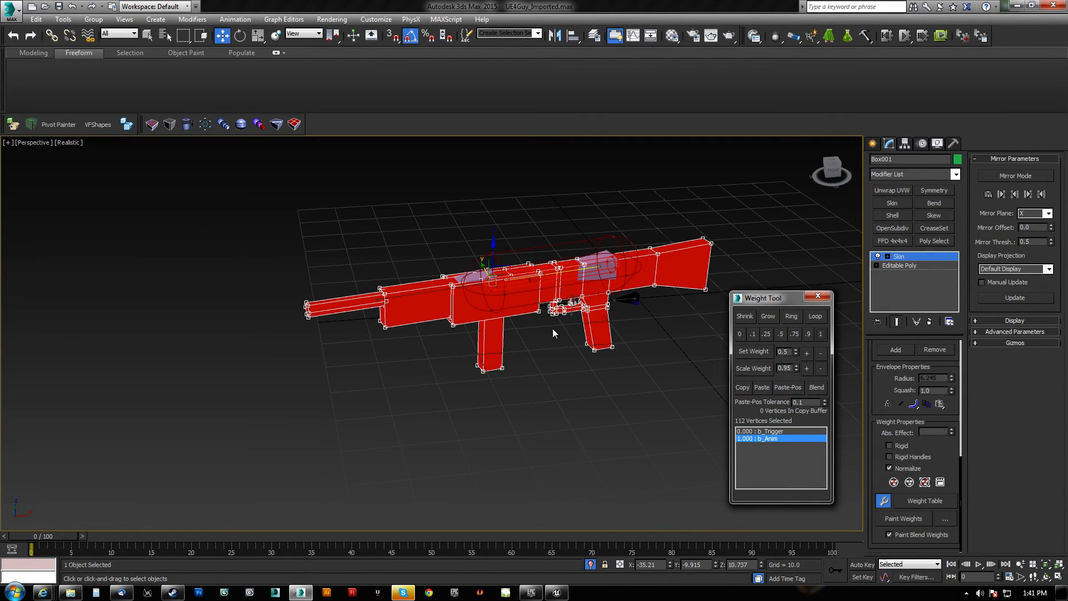
# Step: Turn on element selection and weight the front grip and its housing to b_Slide with a value of 1
pyautogui.keyDown('alt'); pyautogui.moveTo(550, 310); pyautogui.dragTo(501, 320, button='middle'); pyautogui.keyUp('alt')
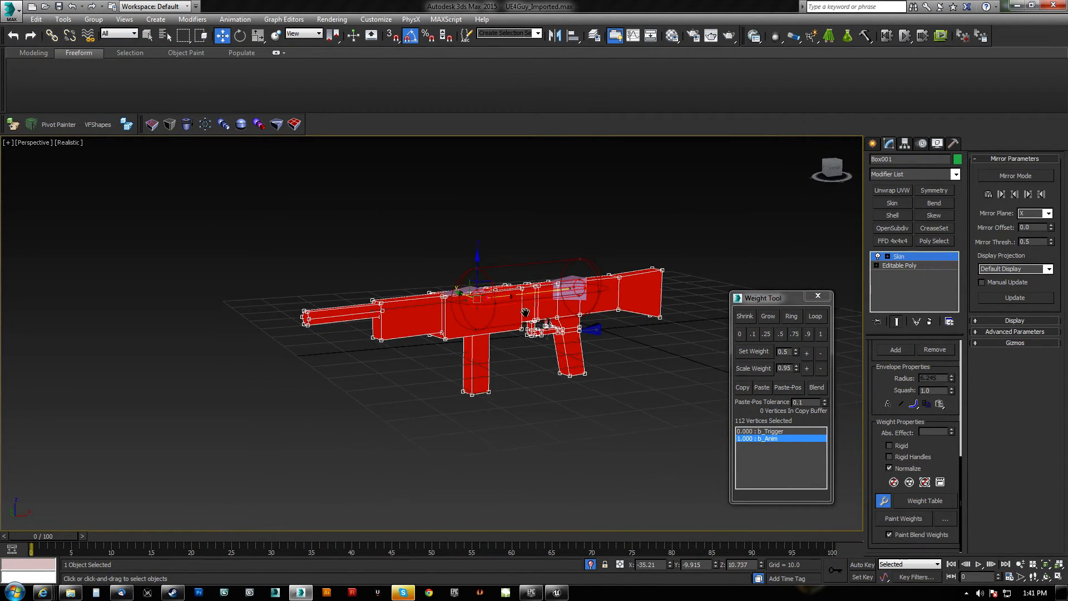
pyautogui.scroll(5, 489, 315)
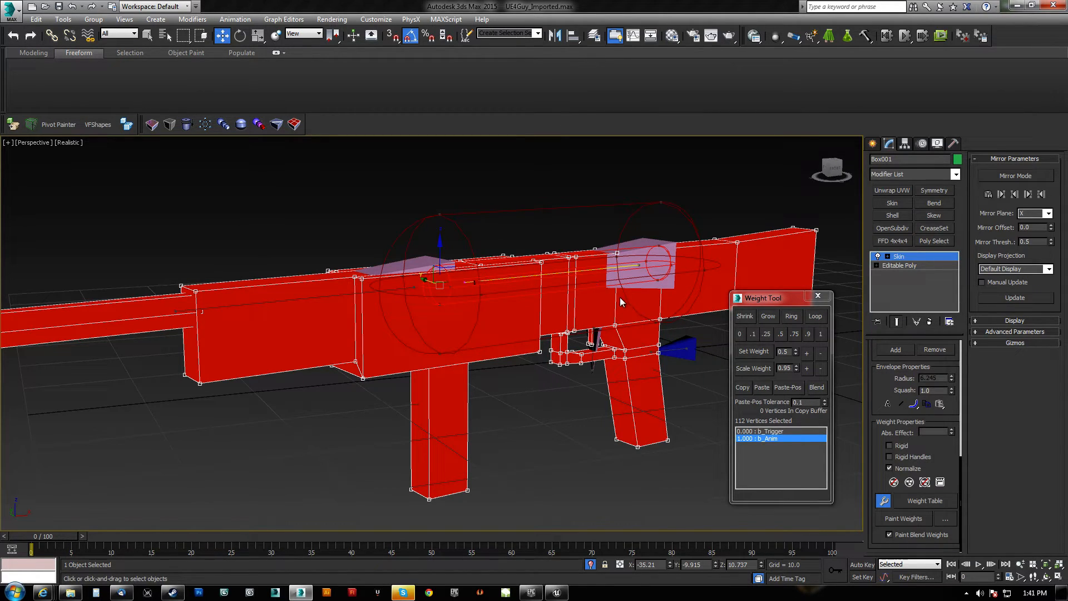
pyautogui.scroll(5, 948, 412)
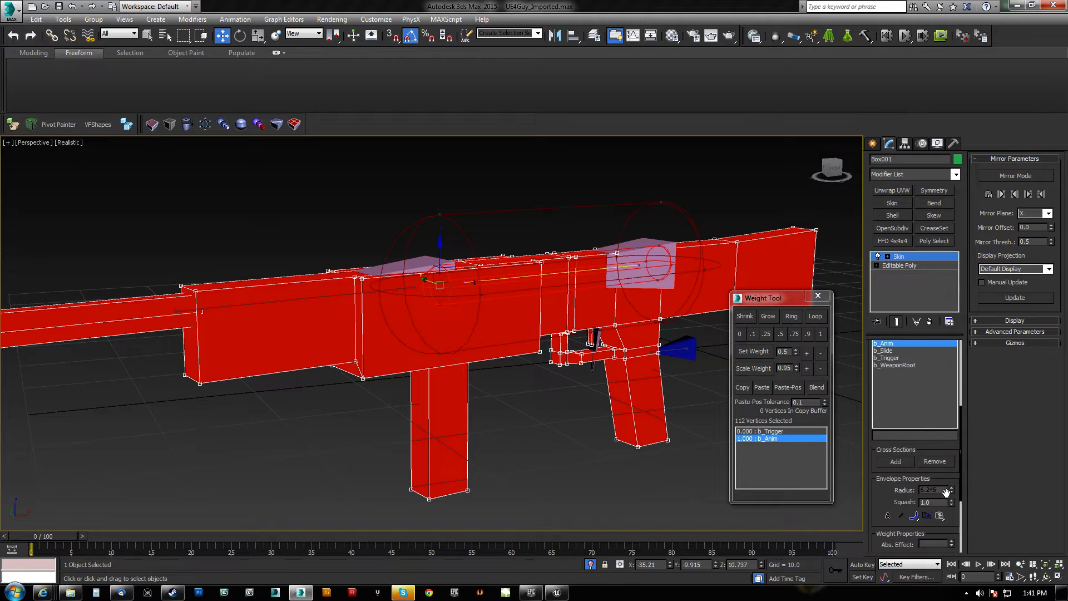
pyautogui.click(885, 383)
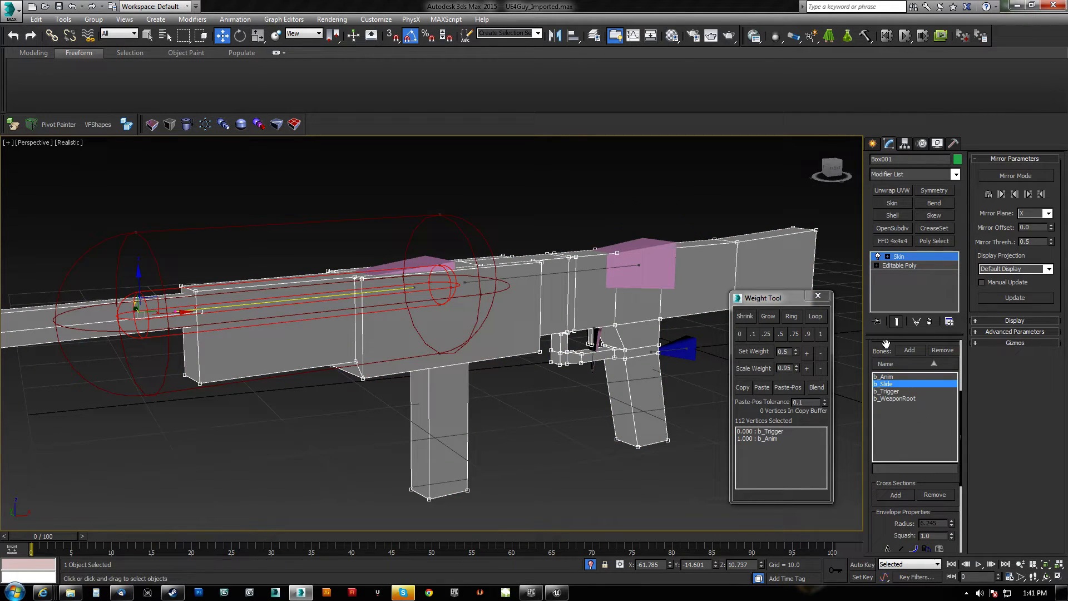
pyautogui.moveTo(880, 349); pyautogui.dragTo(879, 433)
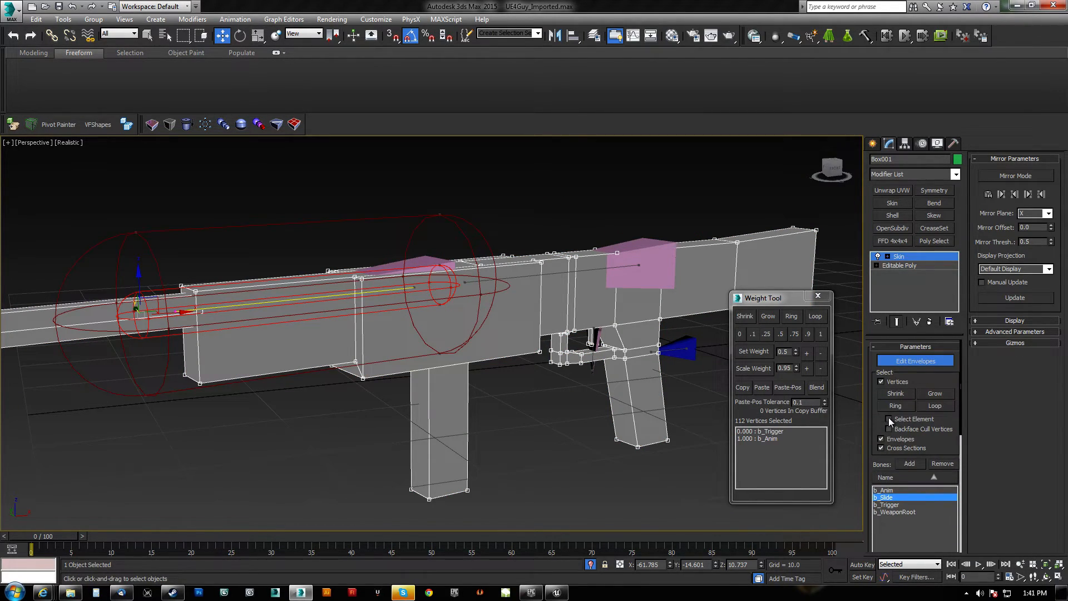
pyautogui.click(888, 419)
pyautogui.click(467, 490)
pyautogui.click(820, 334)
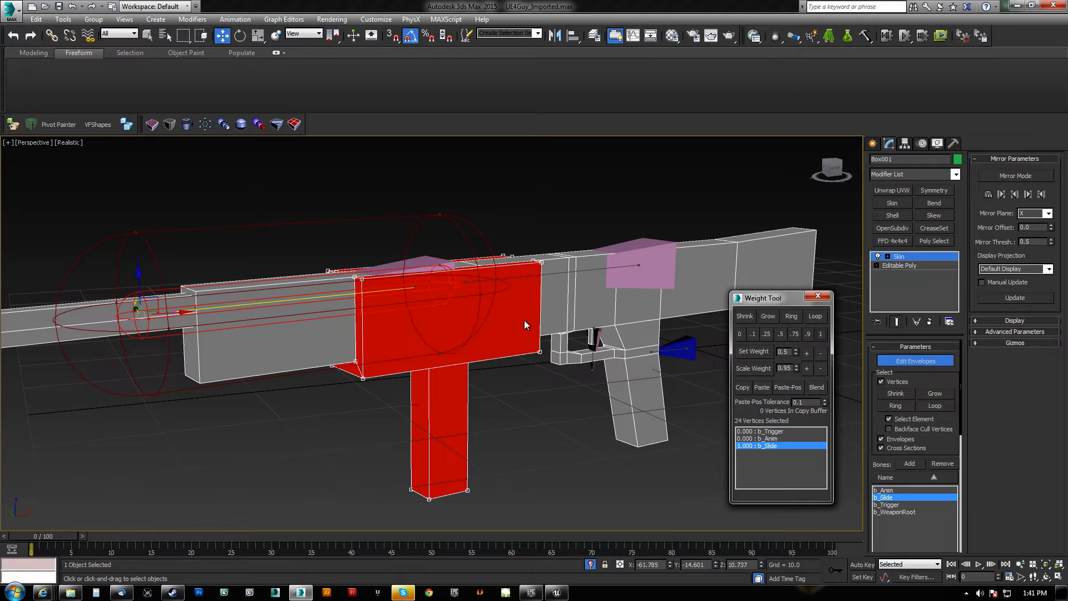
# Step: Weight the trigger element to b_Trigger with a value of 1, finish envelope editing and deselect the gun
pyautogui.click(889, 504)
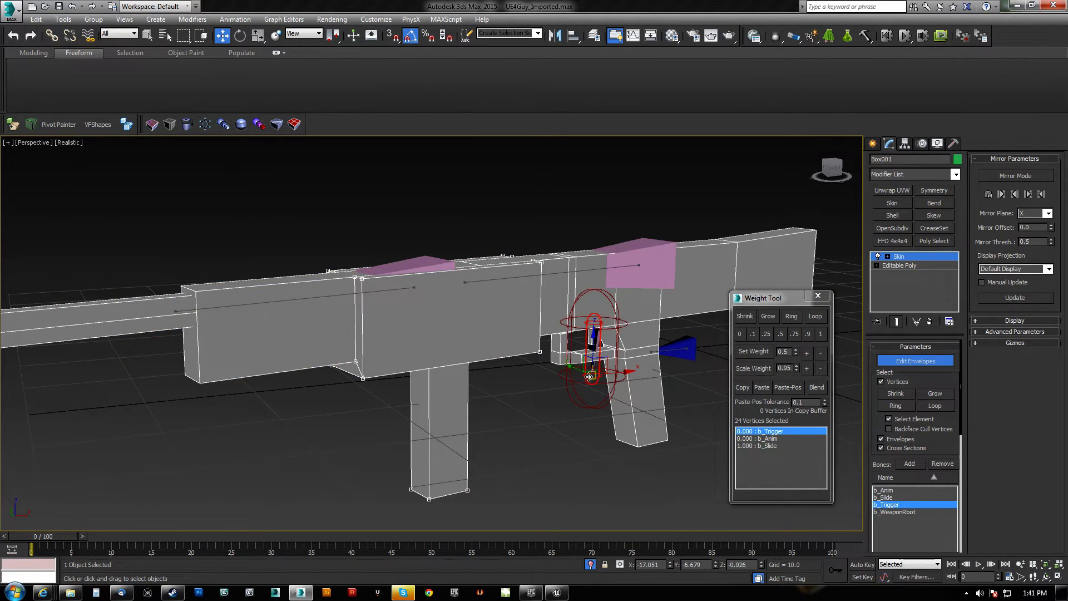
pyautogui.click(590, 345)
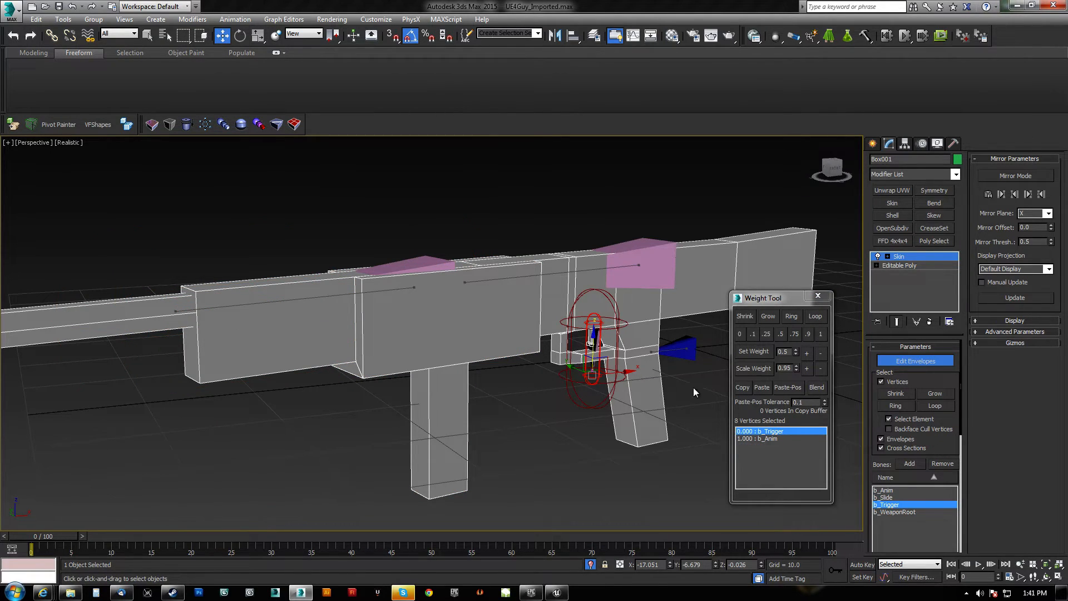
pyautogui.click(820, 334)
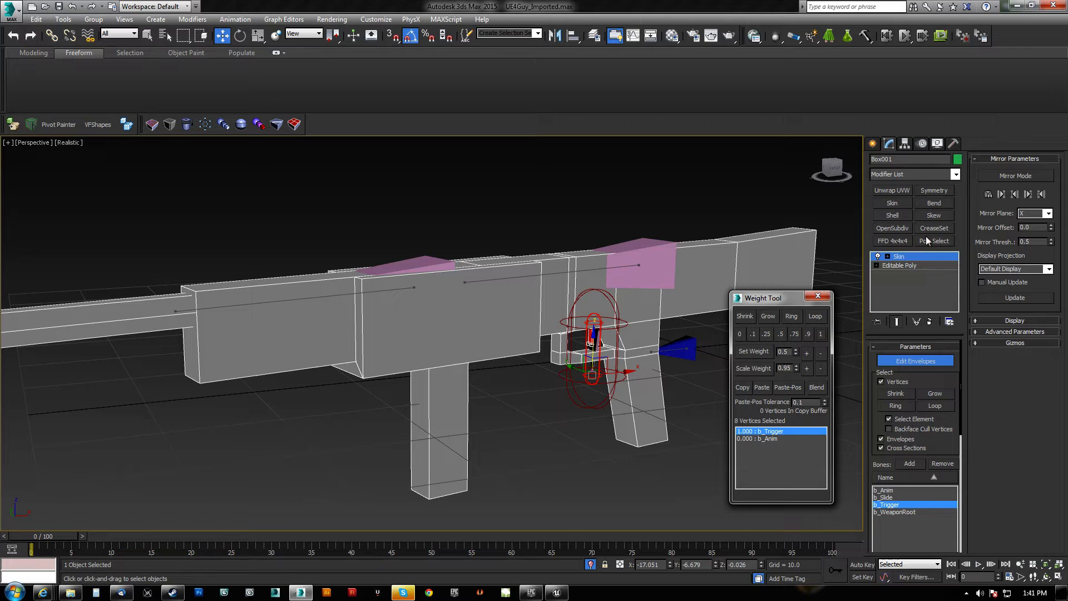
pyautogui.click(900, 361)
pyautogui.click(556, 423)
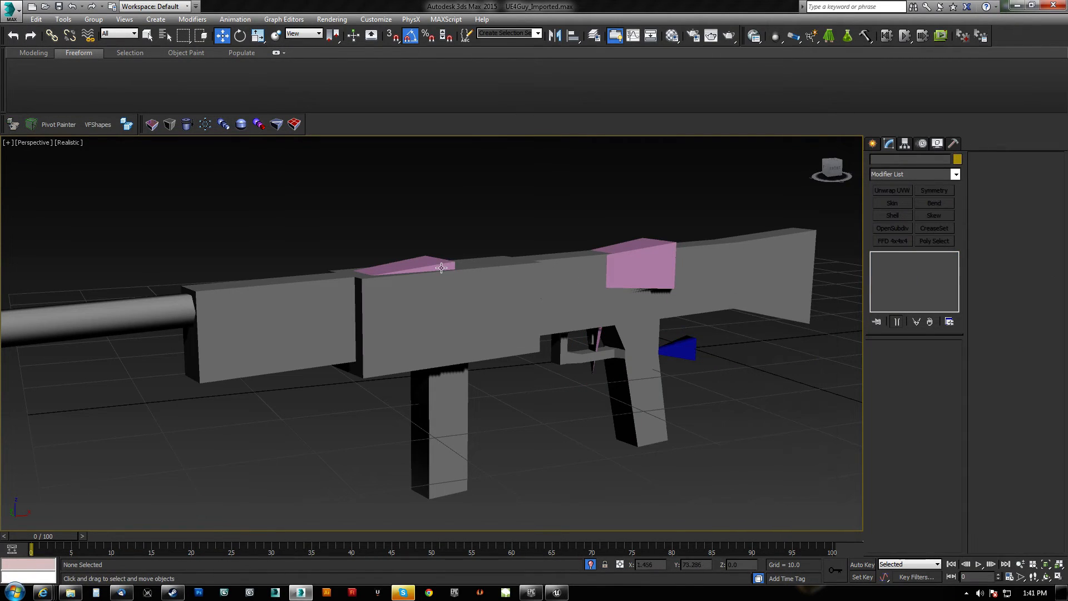
# Step: Try moving the b_Slide bone to test its skinning, and undo the move
pyautogui.click(445, 267)
pyautogui.moveTo(446, 282); pyautogui.dragTo(559, 249)
pyautogui.keyDown('alt'); pyautogui.moveTo(559, 248); pyautogui.dragTo(595, 282, button='middle'); pyautogui.keyUp('alt')
pyautogui.hotkey('ctrl', 'z')
# Step: Set the move coordinate system to Local and test b_Slide along its own axes, undoing the moves
pyautogui.click(304, 33)
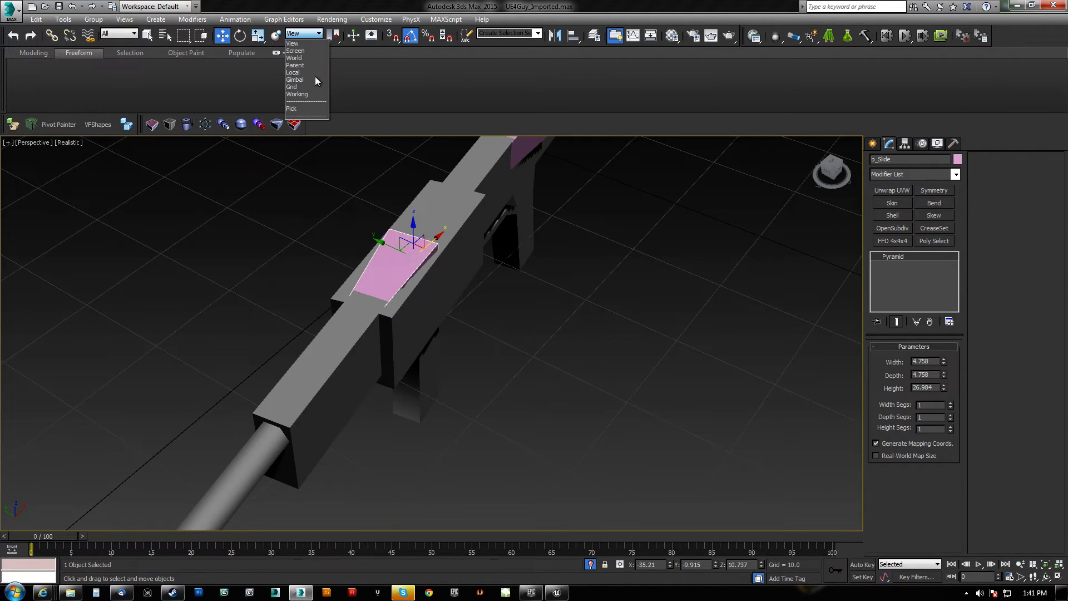
pyautogui.click(301, 73)
pyautogui.moveTo(392, 276); pyautogui.dragTo(384, 257)
pyautogui.hotkey('ctrl', 'z')
pyautogui.hotkey('ctrl', 'z')
# Step: Set the rotation coordinate system to Local and test the trigger skinning by rotating the b_Trigger bone
pyautogui.keyDown('alt'); pyautogui.moveTo(547, 301); pyautogui.dragTo(621, 381, button='middle'); pyautogui.keyUp('alt')
pyautogui.click(615, 382)
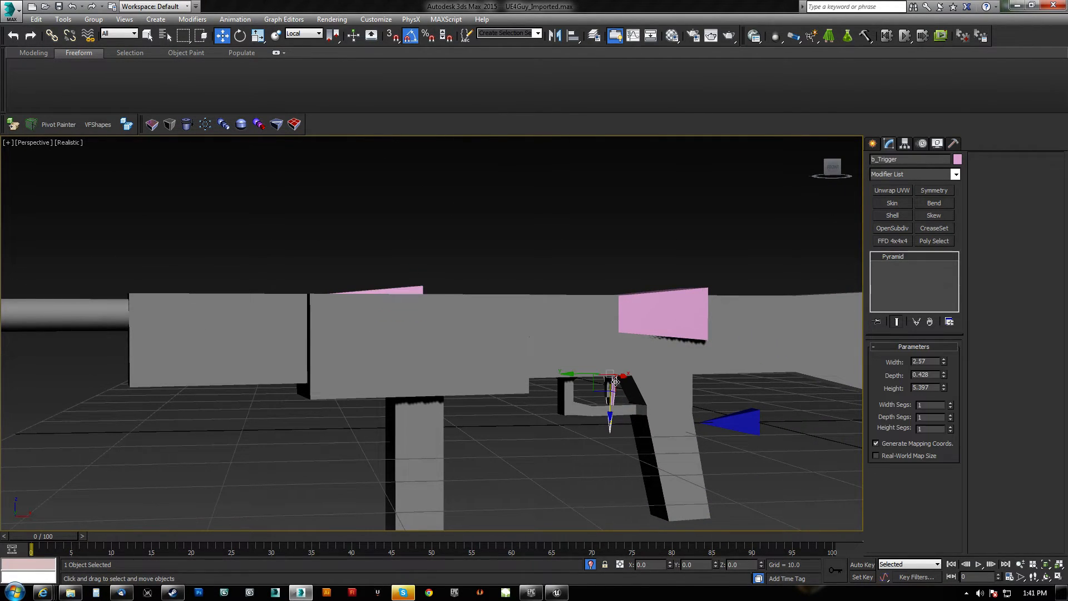
pyautogui.press('e')
pyautogui.click(309, 34)
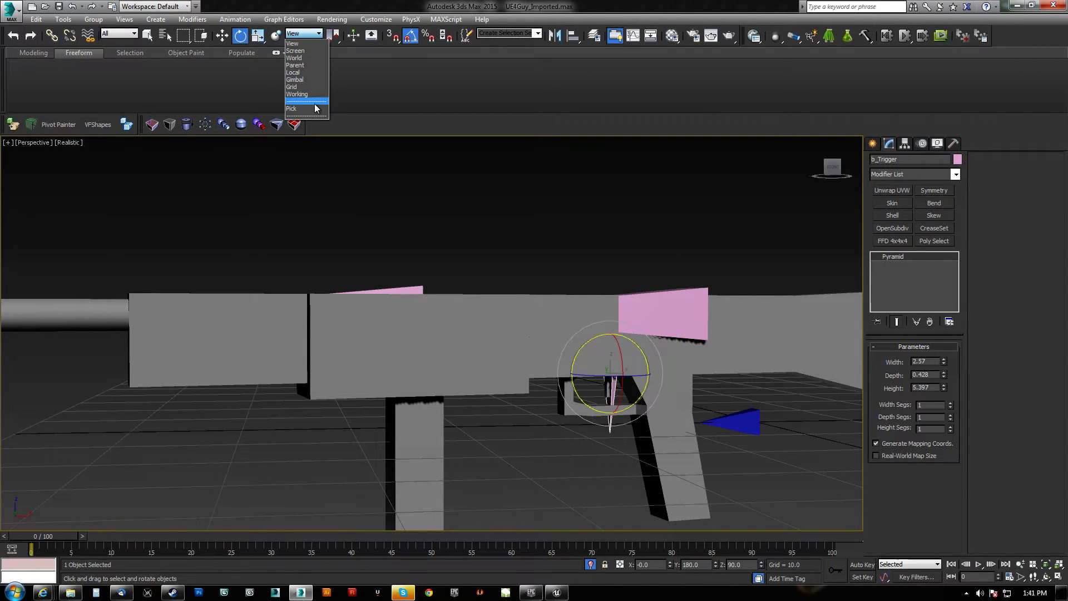
pyautogui.click(303, 75)
pyautogui.moveTo(593, 334)
pyautogui.mouseDown()
pyautogui.moveTo(625, 330)
pyautogui.moveTo(596, 339)
pyautogui.mouseUp()
# Step: Try rotating the b_Anim bone to test how the whole gun follows it
pyautogui.click(666, 314)
pyautogui.moveTo(672, 305); pyautogui.dragTo(545, 286, button='middle')
pyautogui.scroll(-3, 545, 286)
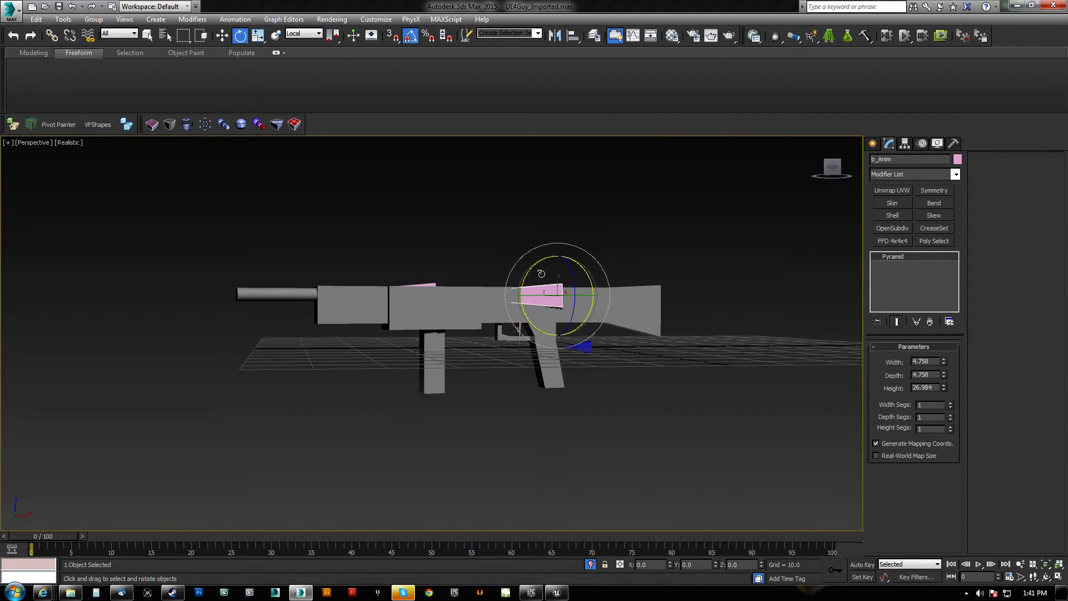
pyautogui.moveTo(532, 267); pyautogui.dragTo(556, 301)
# Step: Try rotating the b_WeaponRoot bone to test the full hierarchy, and cancel the rotation
pyautogui.click(584, 348)
pyautogui.moveTo(589, 333); pyautogui.dragTo(455, 381)
pyautogui.rightClick(456, 381)
# Step: End the gun's isolation to bring back the character, and frame its right hand
pyautogui.keyDown('alt'); pyautogui.moveTo(455, 380); pyautogui.dragTo(424, 375, button='middle'); pyautogui.keyUp('alt')
pyautogui.scroll(-4, 424, 375)
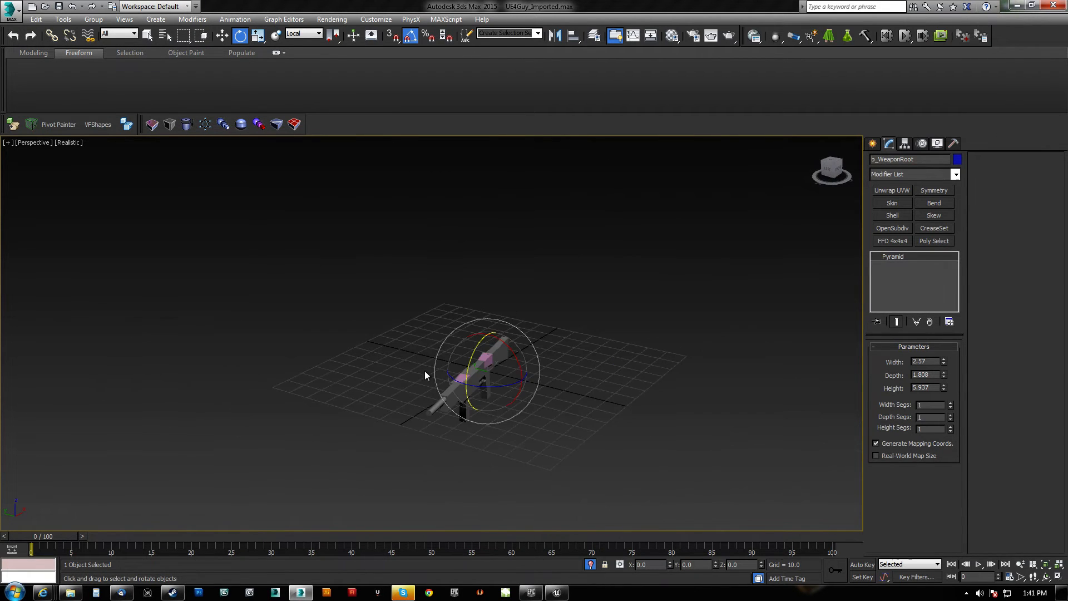
pyautogui.moveTo(434, 306); pyautogui.dragTo(479, 362, button='middle')
pyautogui.click(591, 564)
pyautogui.scroll(10, 469, 286)
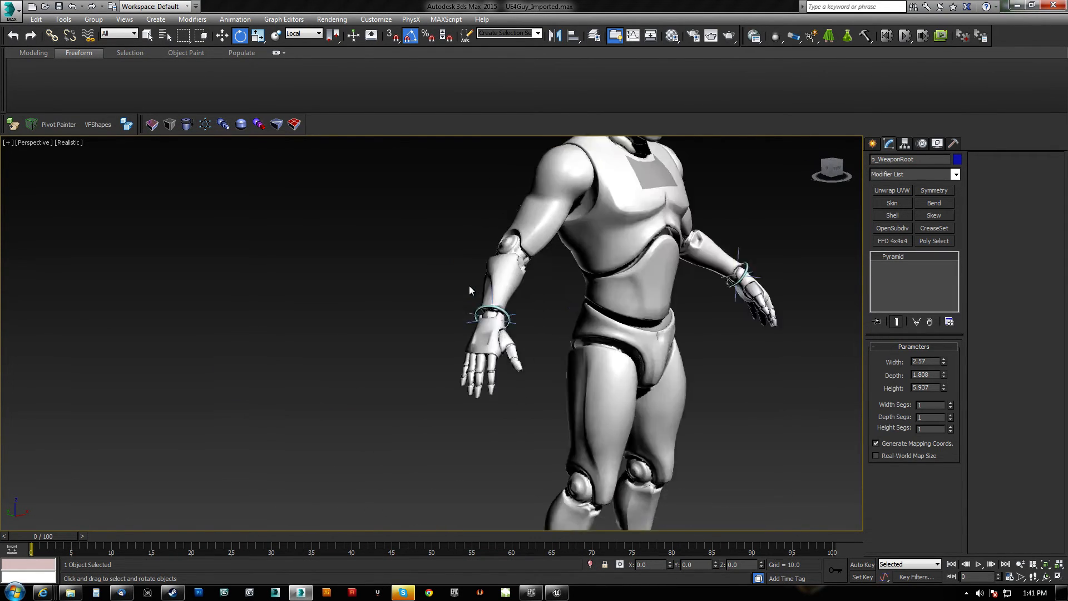
pyautogui.hotkey('alt', 'a')
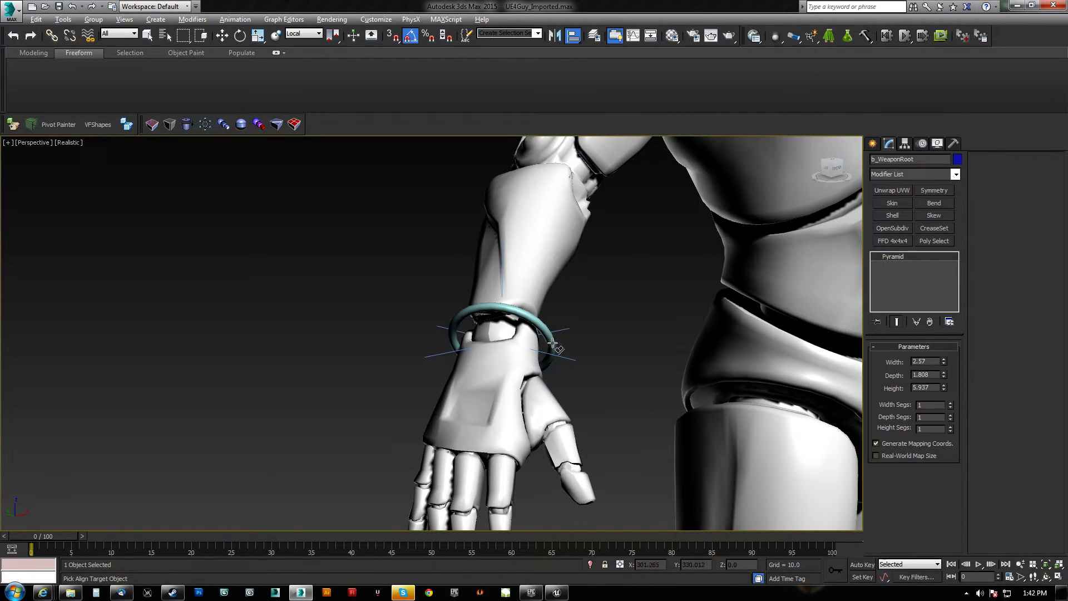
pyautogui.click(554, 345)
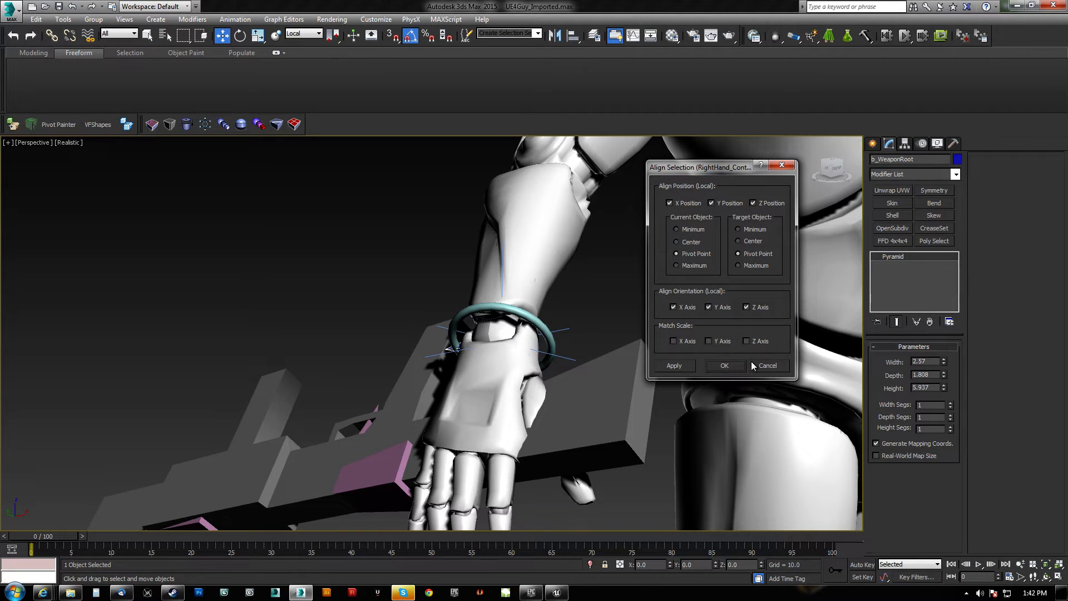
pyautogui.click(766, 365)
# Step: Try aligning the b_WeaponRoot bone to the character's hand_r bone to check the gun's placement, and undo the alignment
pyautogui.press('F3')
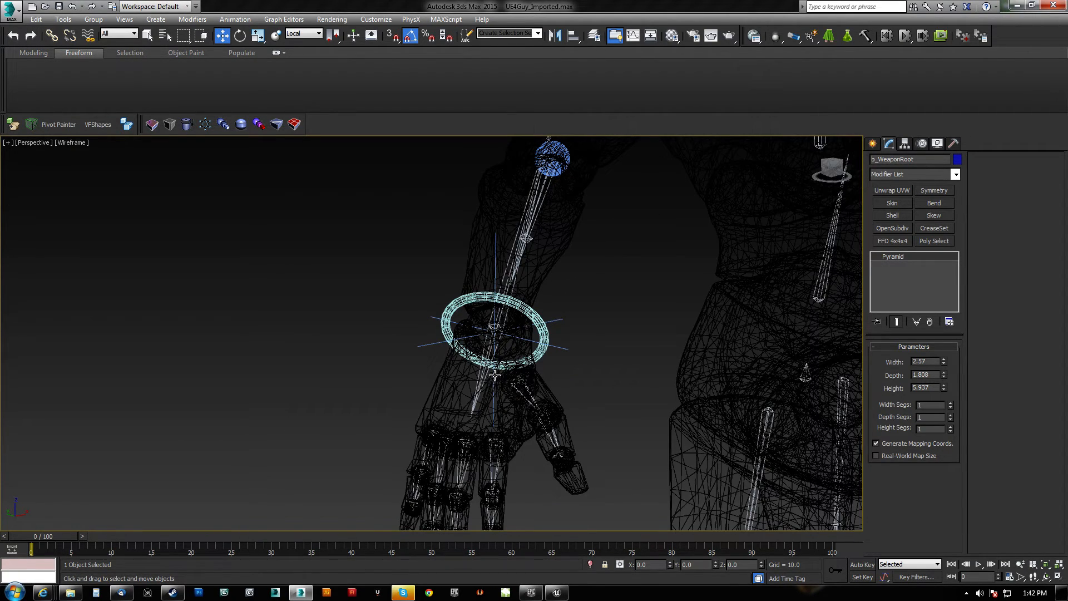
pyautogui.hotkey('alt', 'a')
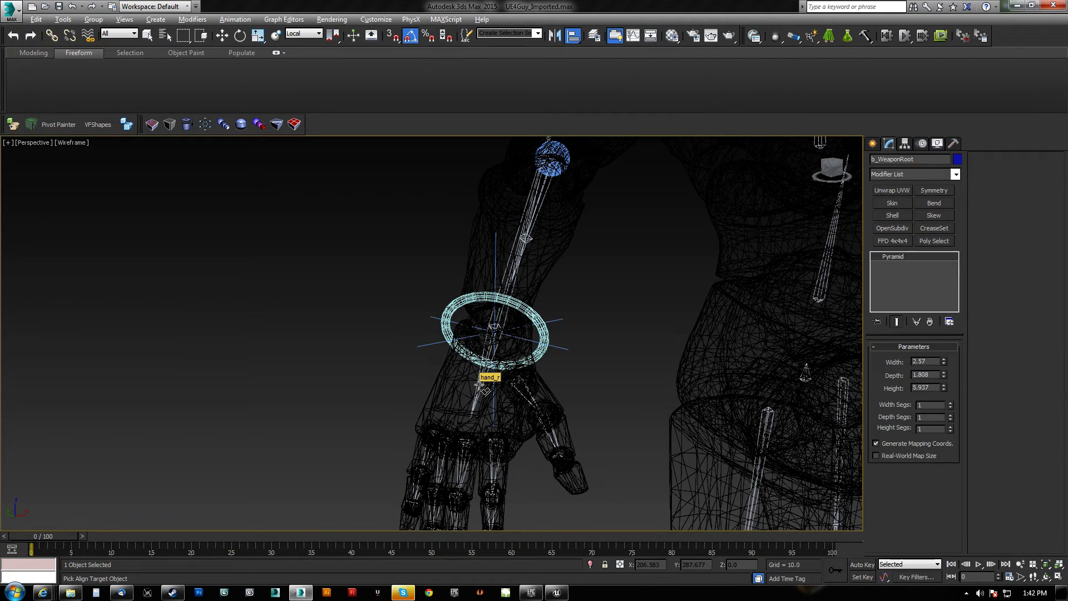
pyautogui.click(480, 386)
pyautogui.click(724, 365)
pyautogui.moveTo(692, 376); pyautogui.dragTo(589, 361, button='middle')
pyautogui.scroll(-5, 677, 345)
pyautogui.press('F3')
pyautogui.moveTo(654, 368); pyautogui.dragTo(562, 301, button='middle')
pyautogui.keyDown('alt'); pyautogui.moveTo(437, 342); pyautogui.dragTo(487, 312, button='middle'); pyautogui.keyUp('alt')
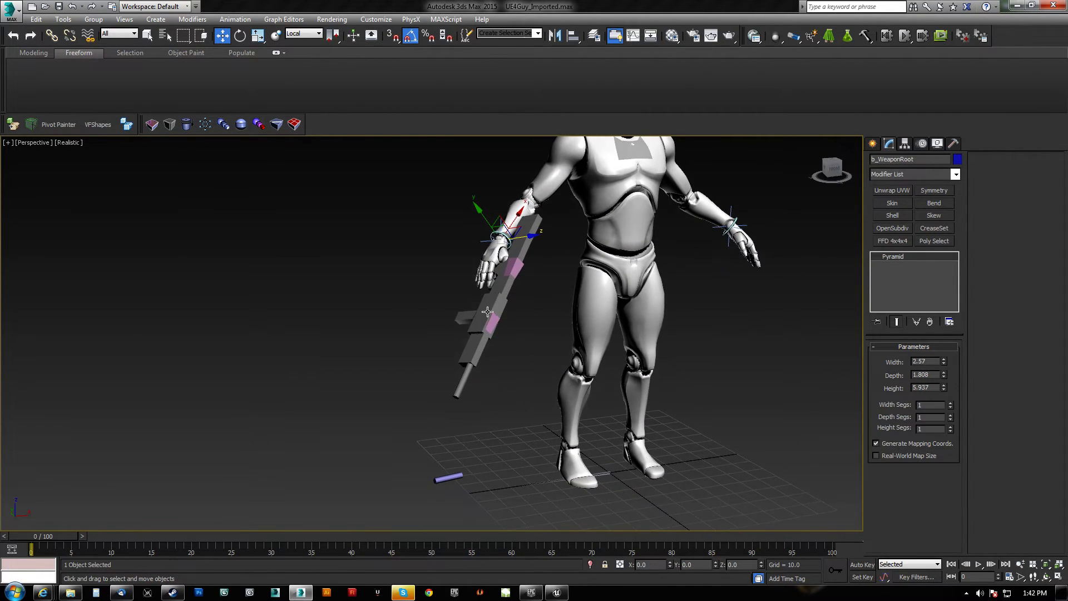
pyautogui.hotkey('ctrl', 'z')
# Step: Select the b_WeaponRoot bone with all its child bones and add the gun mesh to the selection
pyautogui.scroll(5, 588, 403)
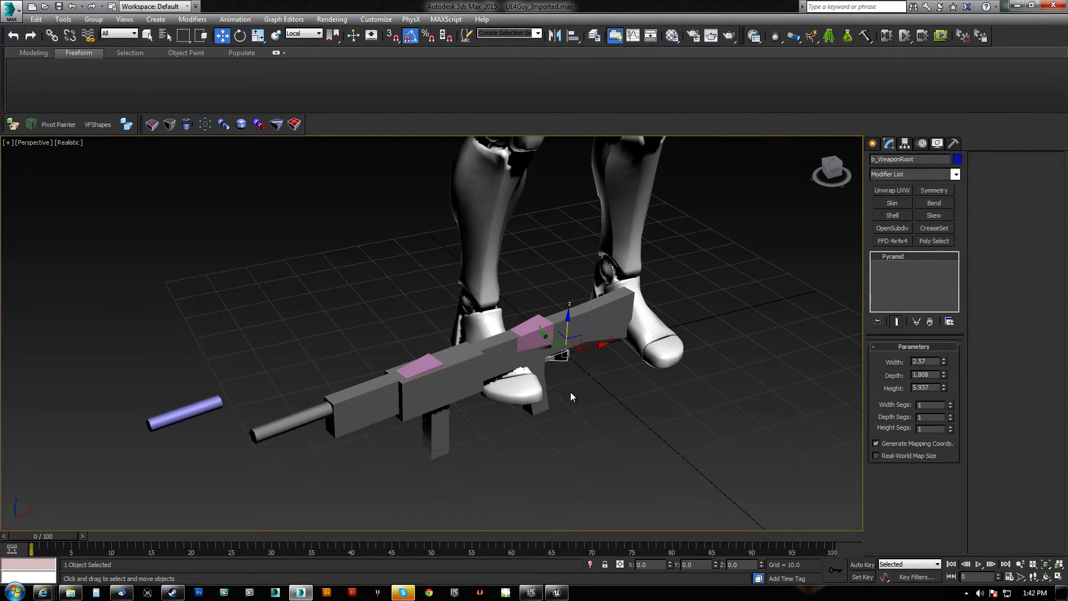
pyautogui.scroll(6, 570, 391)
pyautogui.keyDown('alt'); pyautogui.moveTo(558, 347); pyautogui.dragTo(538, 382, button='middle'); pyautogui.keyUp('alt')
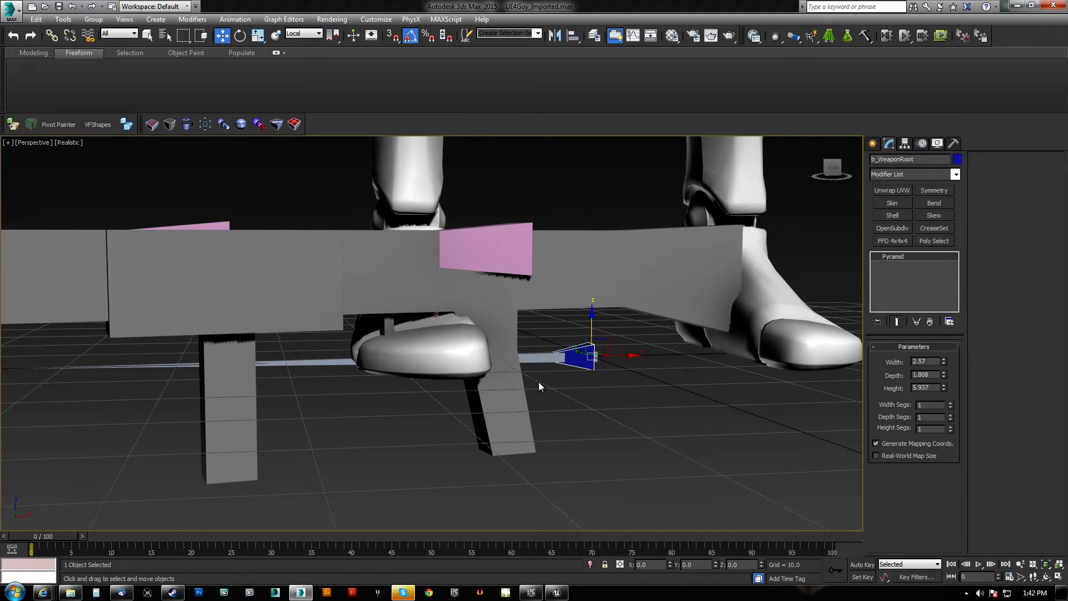
pyautogui.hotkey('ctrl', 'pagedown')
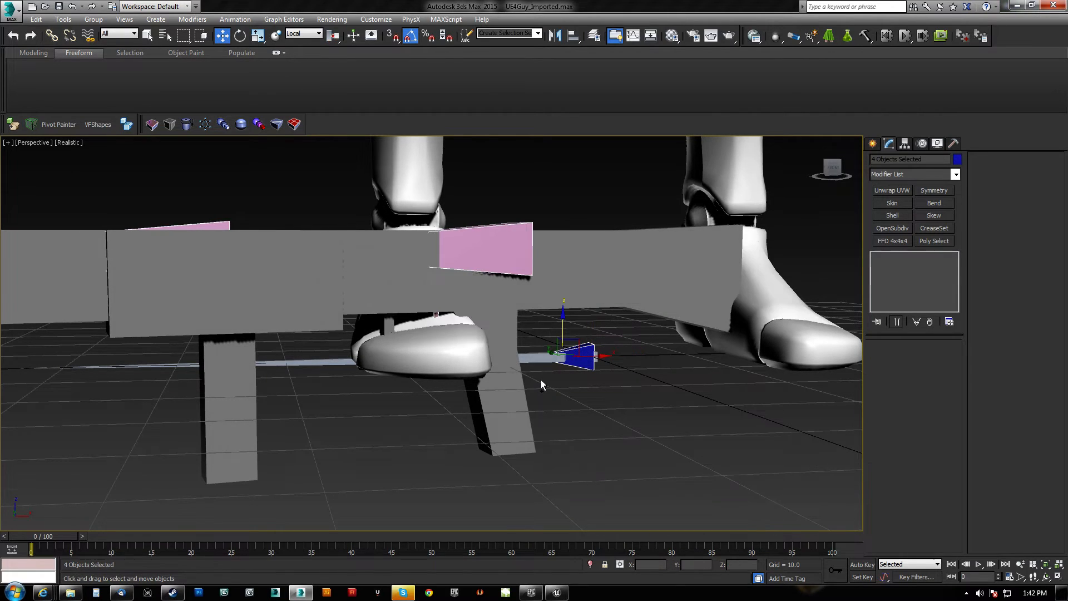
pyautogui.keyDown('ctrl'); pyautogui.click(595, 237); pyautogui.keyUp('ctrl')
# Step: Start exporting the selection as FBX and create an Exports folder inside UE4WeaponTute as the destination
pyautogui.click(12, 124)
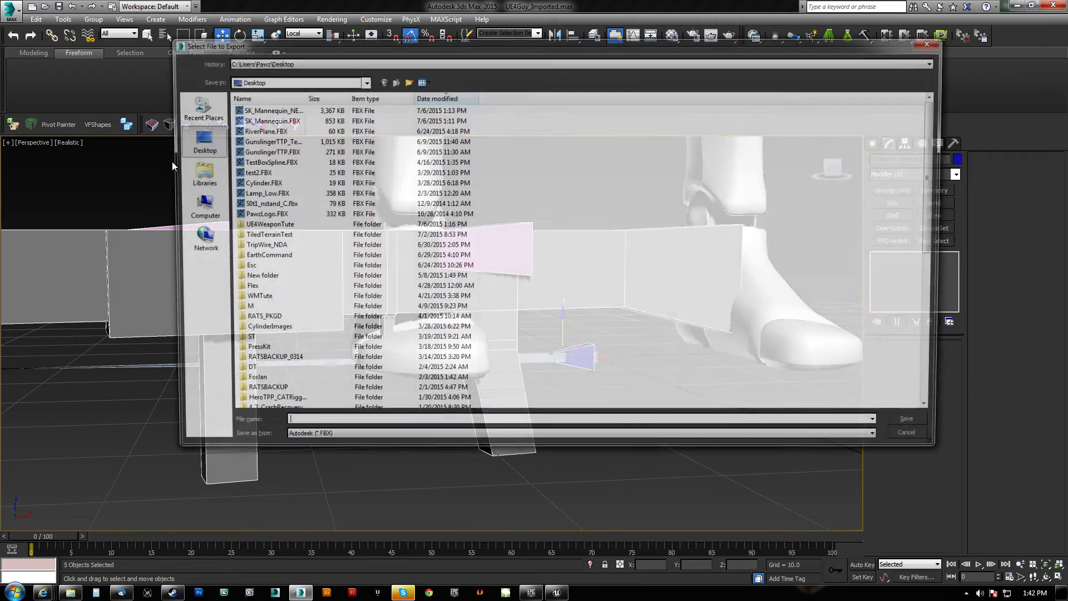
pyautogui.doubleClick(261, 225)
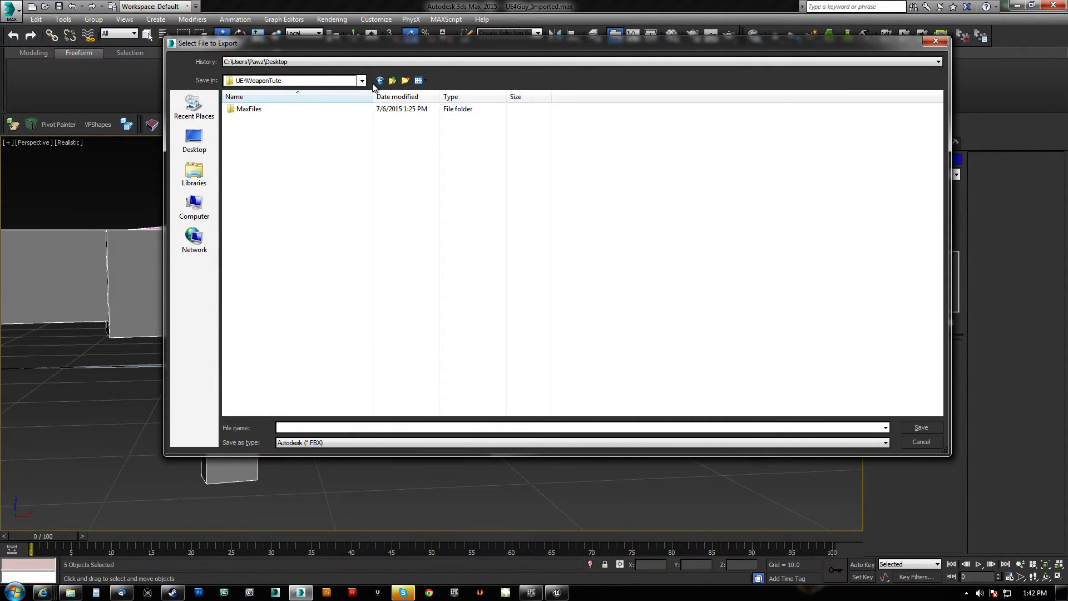
pyautogui.click(406, 81)
pyautogui.write('Exports')
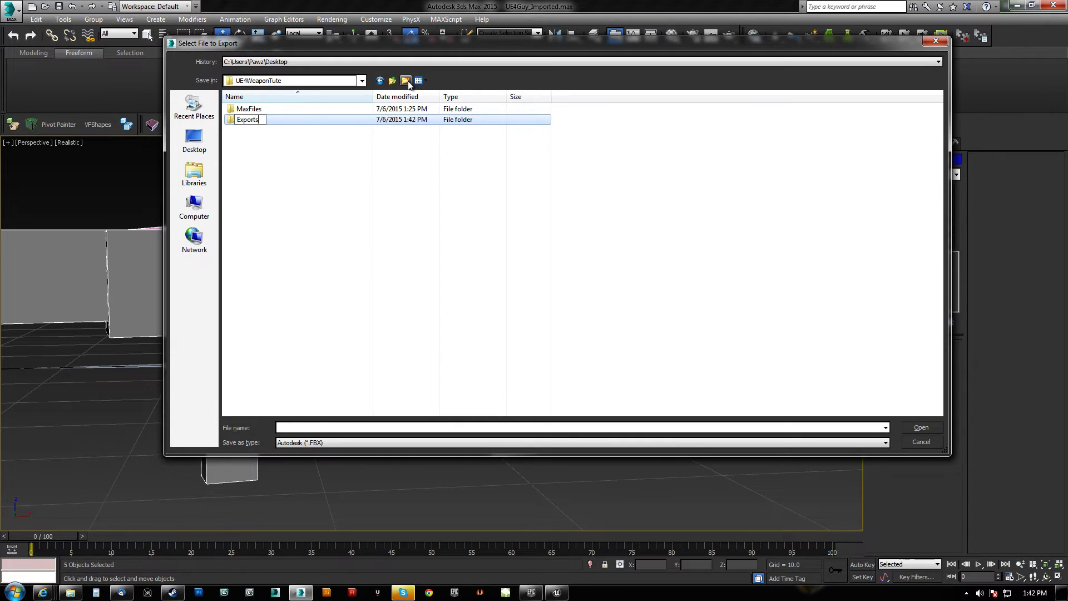
pyautogui.press('Return')
pyautogui.doubleClick(250, 114)
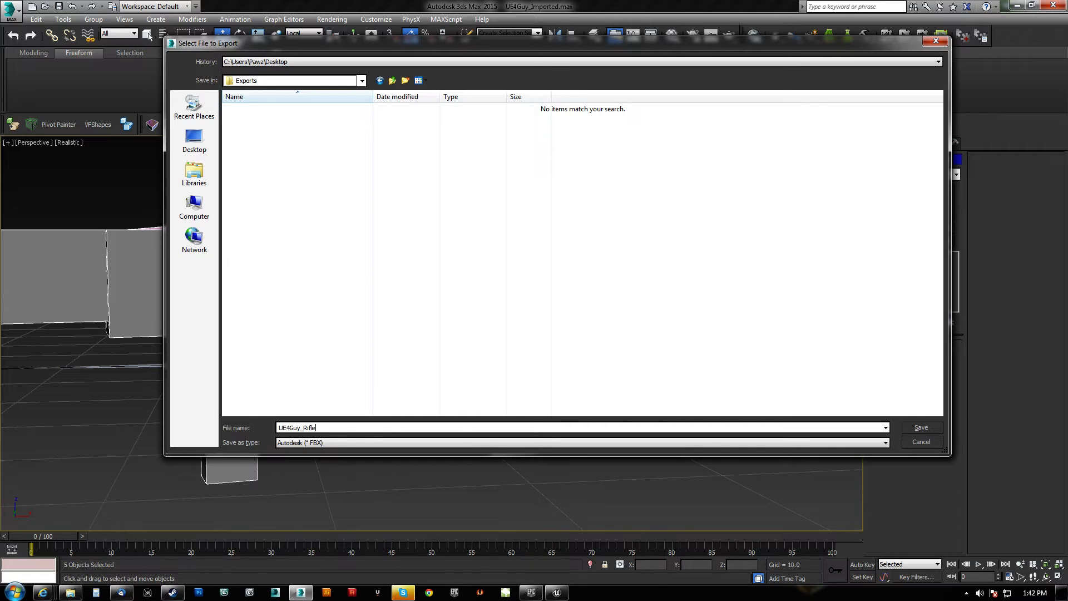
# Step: Export the selected gun and bones as UE4Guy_RifleShitty.FBX with the current FBX export settings
pyautogui.click(921, 427)
pyautogui.click(473, 364)
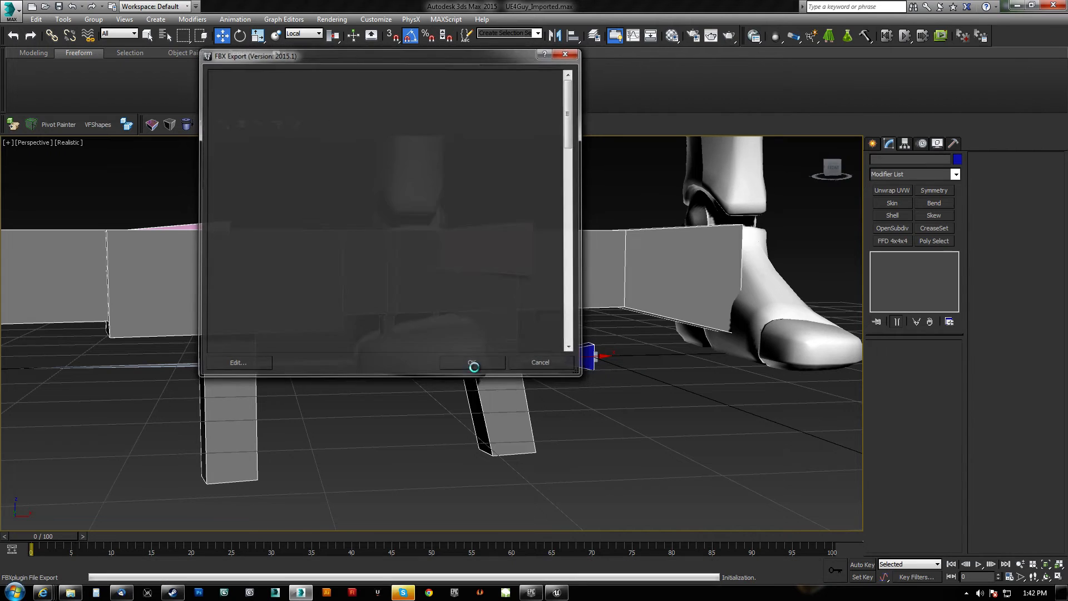
pyautogui.click(710, 469)
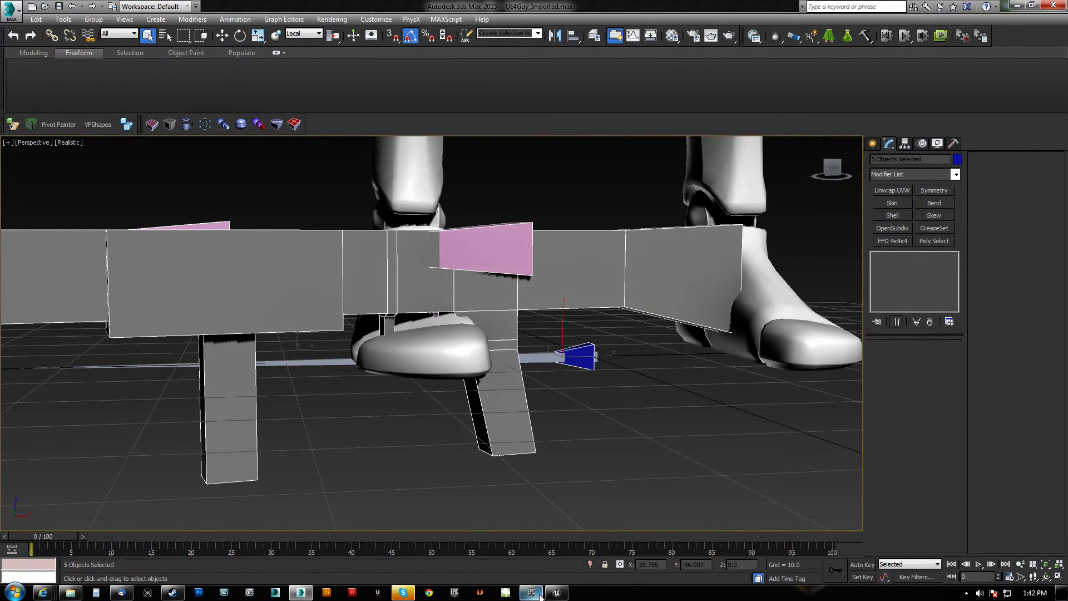
# Step: Switch to the Unreal Editor and frame the third-person character in the level
pyautogui.click(556, 593)
pyautogui.press('d')
pyautogui.moveTo(570, 313); pyautogui.dragTo(383, 318, button='right')
pyautogui.press('w')
pyautogui.press('s')
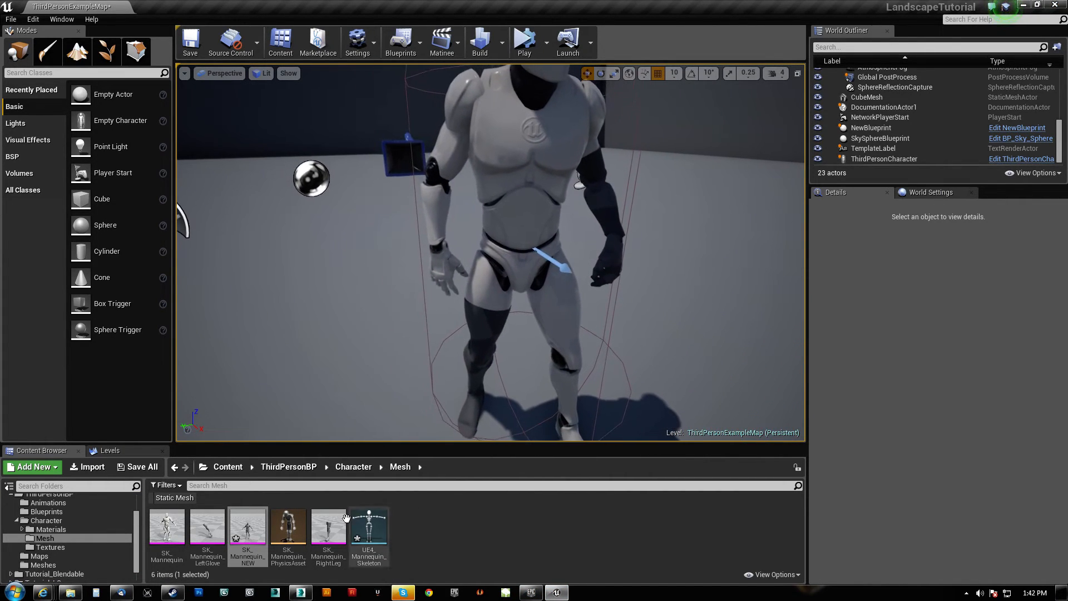
# Step: Bring UE4Guy_RifleShitty.FBX from the Exports folder into the ThirdPersonBP Character Mesh folder to start its import
pyautogui.click(70, 592)
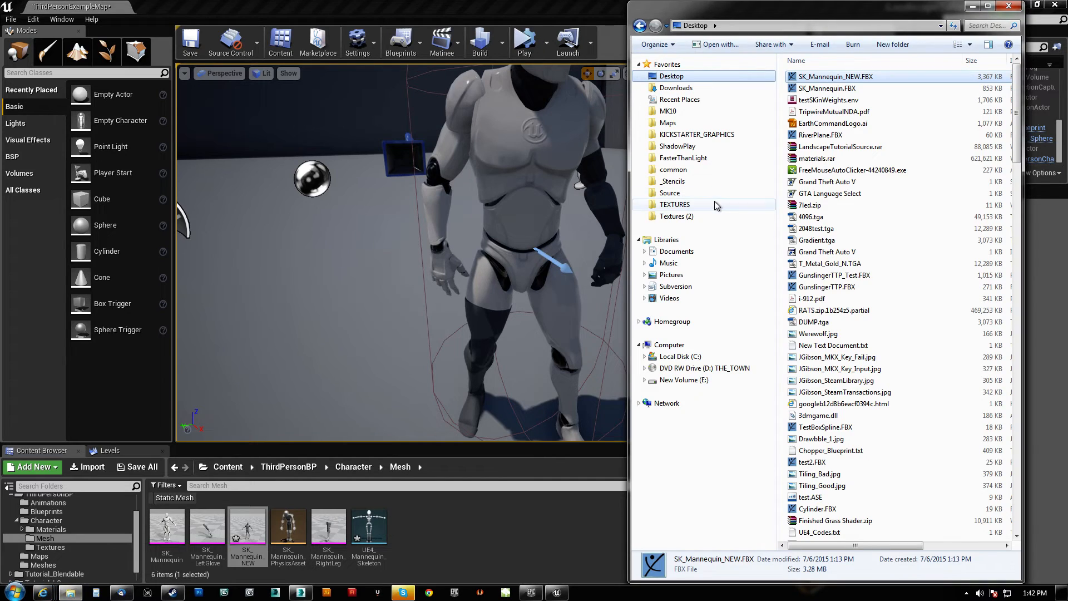
pyautogui.click(679, 99)
pyautogui.doubleClick(809, 77)
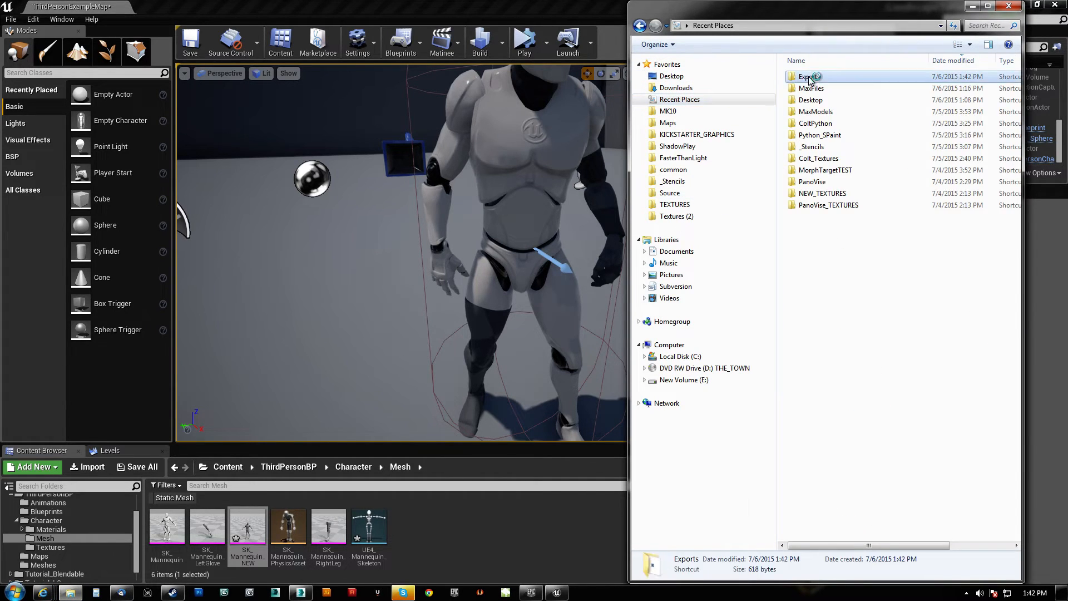
pyautogui.click(836, 77)
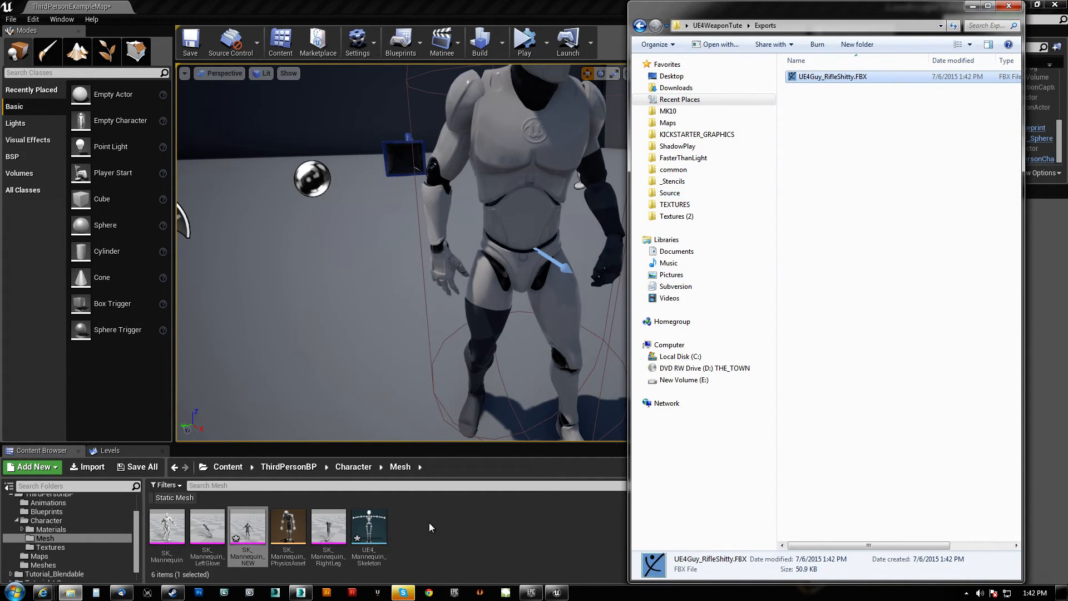
pyautogui.moveTo(428, 524); pyautogui.dragTo(428, 524)
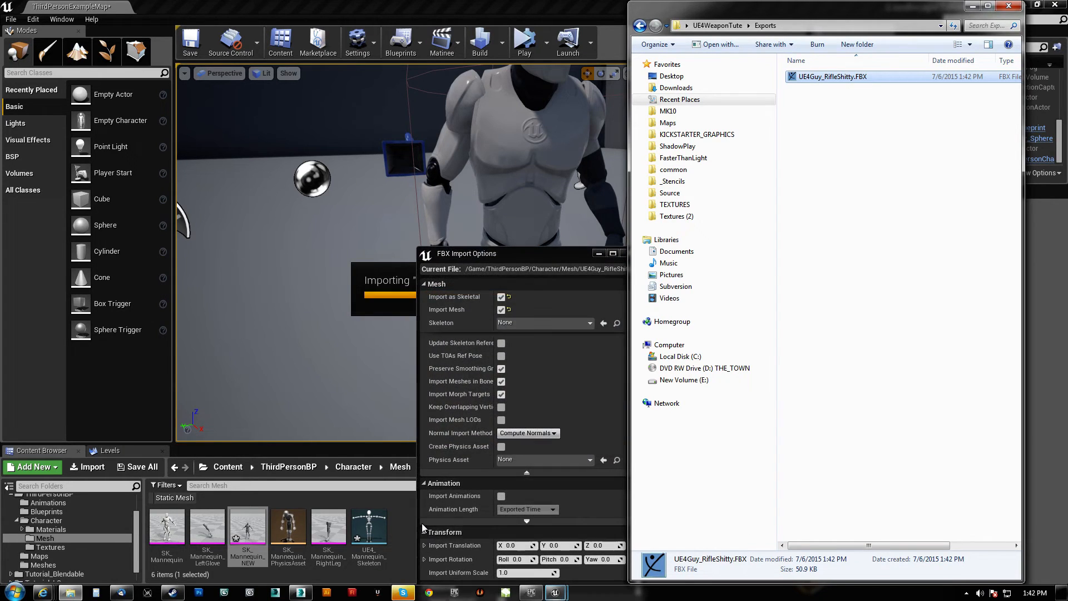
# Step: Import the rifle as a skeletal mesh with Import Meshes in Bone Hierarchy turned off
pyautogui.moveTo(573, 249); pyautogui.dragTo(532, 58)
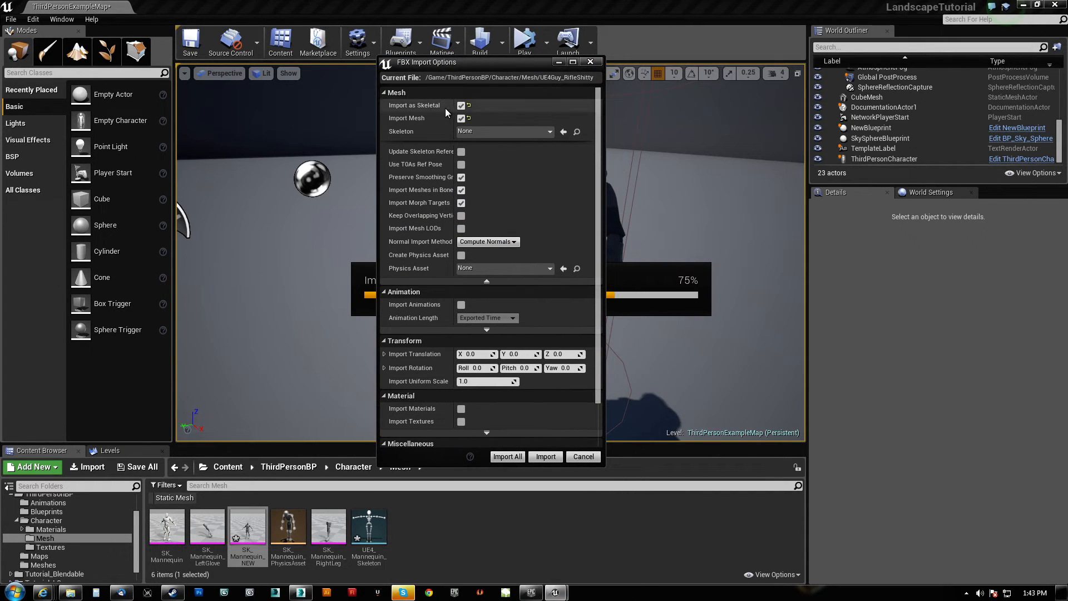
pyautogui.click(460, 191)
pyautogui.moveTo(454, 202); pyautogui.dragTo(494, 201)
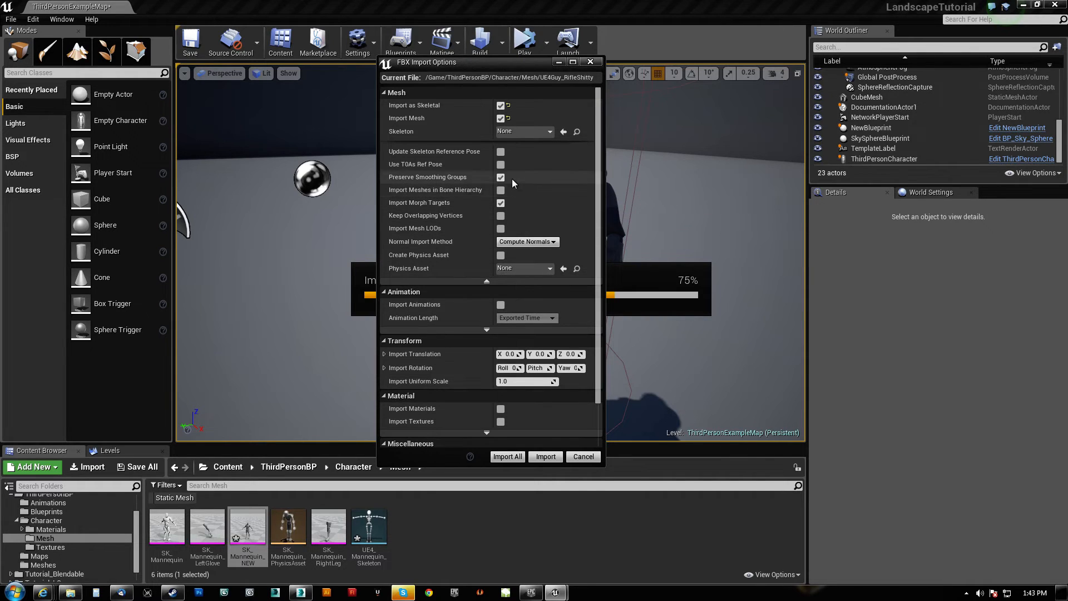
pyautogui.scroll(-2, 518, 378)
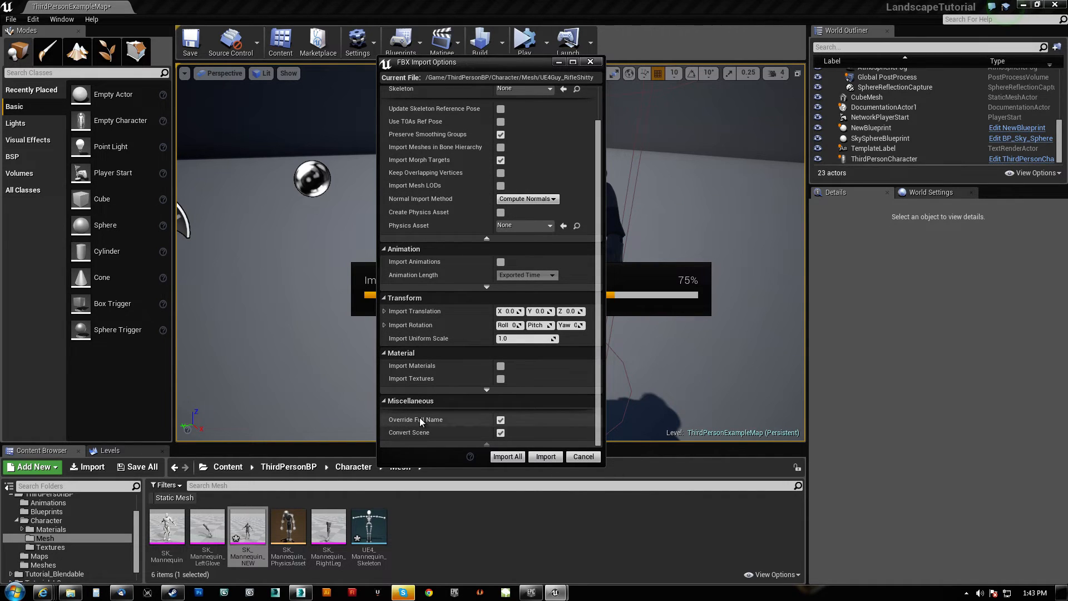
pyautogui.click(544, 456)
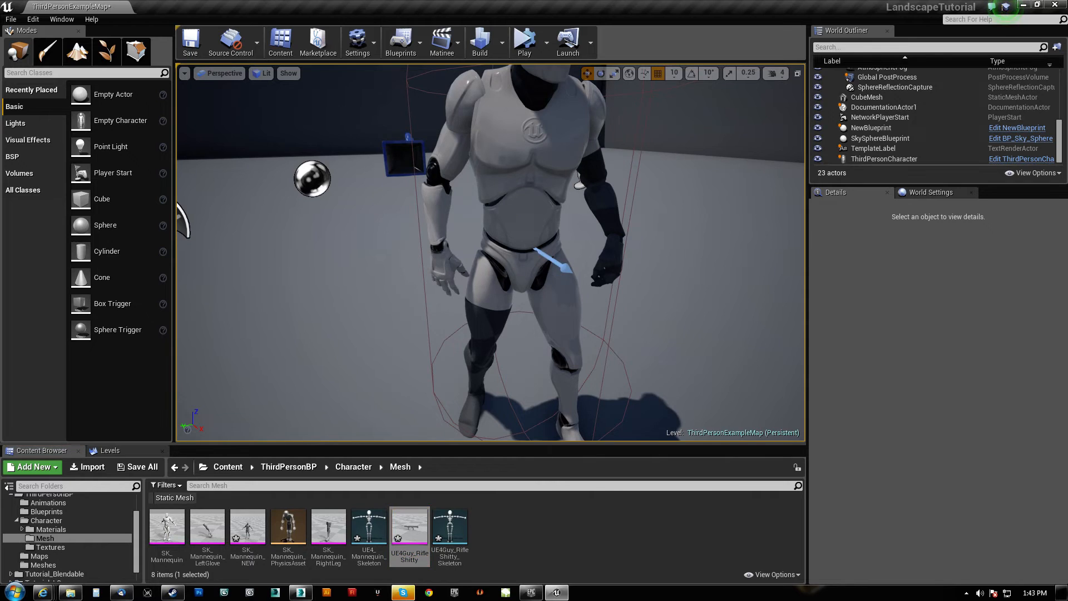
# Step: Open the ThirdPersonCharacter blueprint for editing and show the character in its viewport
pyautogui.click(499, 241)
pyautogui.click(1019, 224)
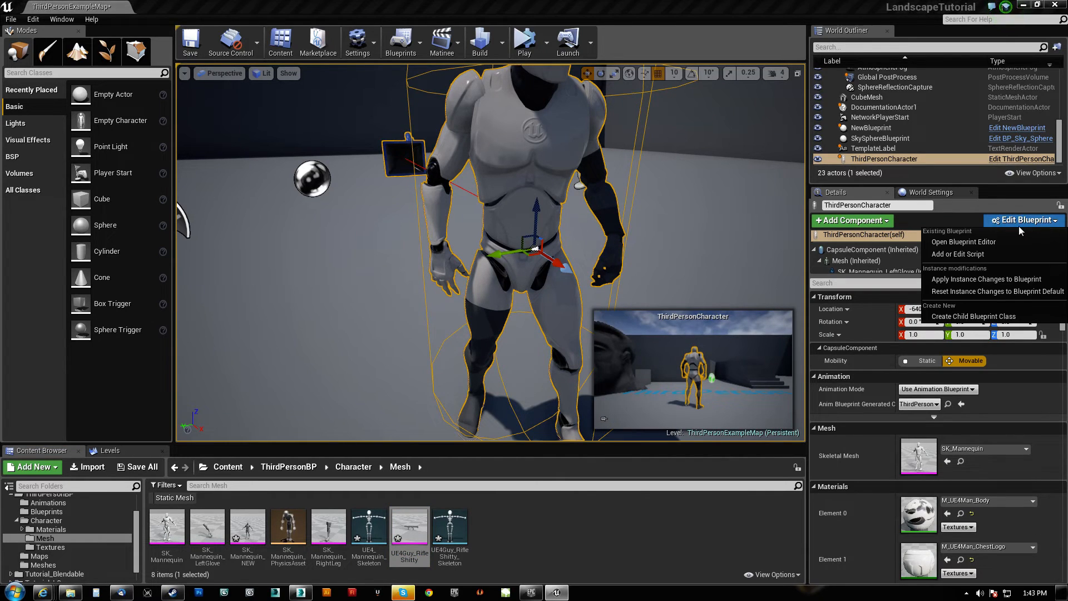
pyautogui.click(973, 241)
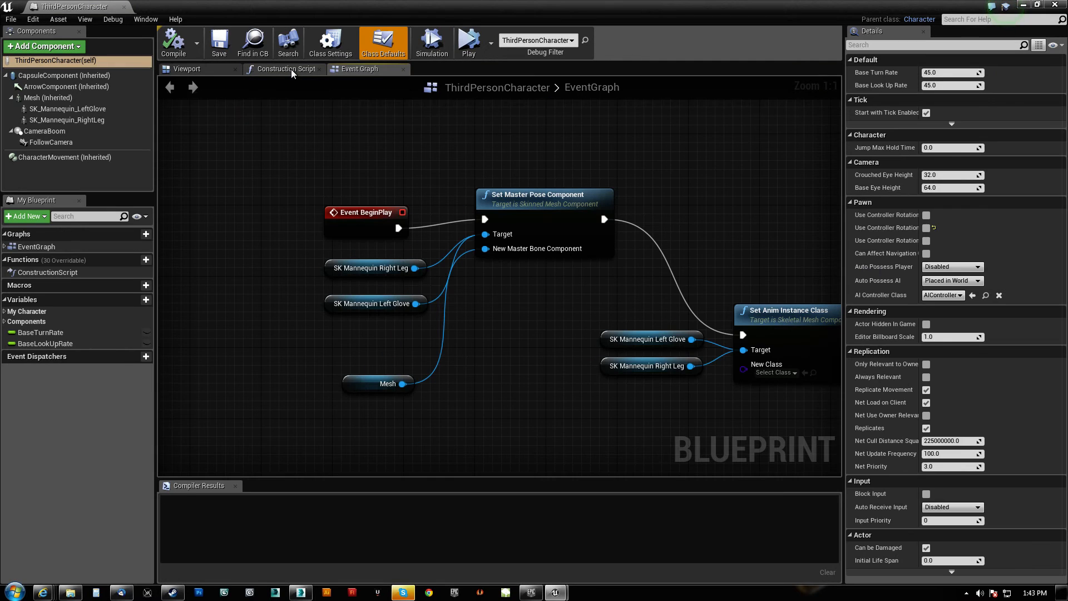
pyautogui.click(187, 70)
pyautogui.moveTo(250, 169); pyautogui.dragTo(172, 173, button='right')
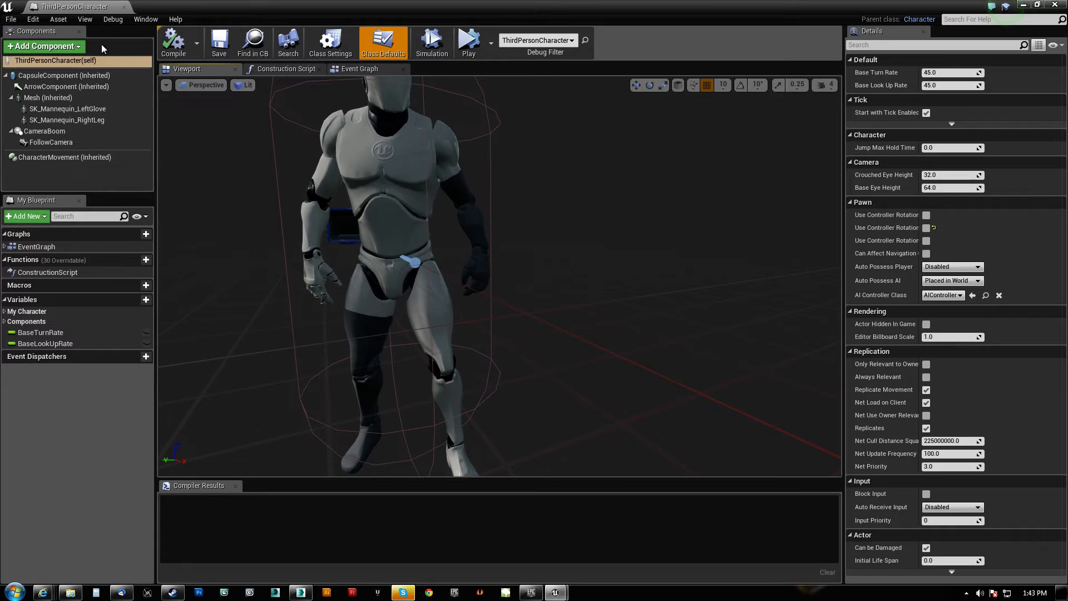
# Step: Add a Skeletal Mesh component using UE4Guy_RifleShitty to the character blueprint
pyautogui.click(72, 47)
pyautogui.write('skele')
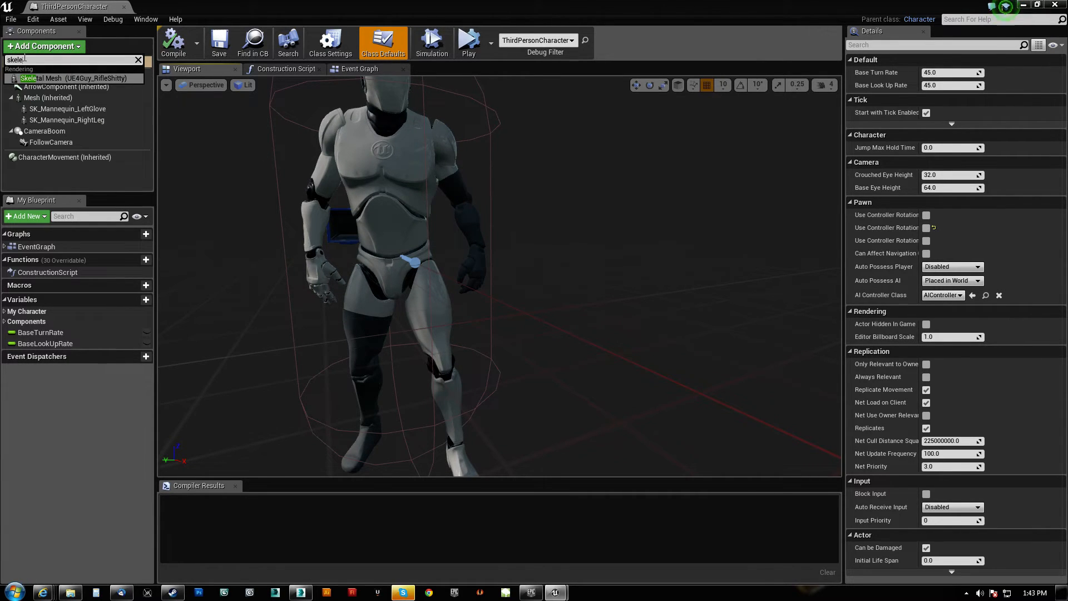
pyautogui.click(69, 78)
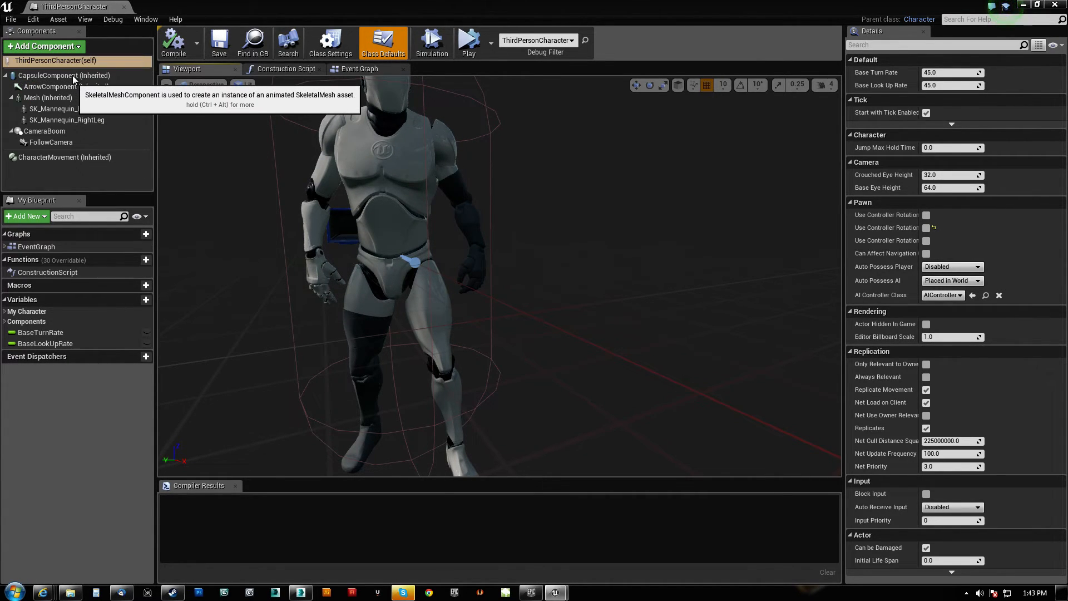
pyautogui.moveTo(483, 263); pyautogui.dragTo(584, 267, button='right')
pyautogui.press('w')
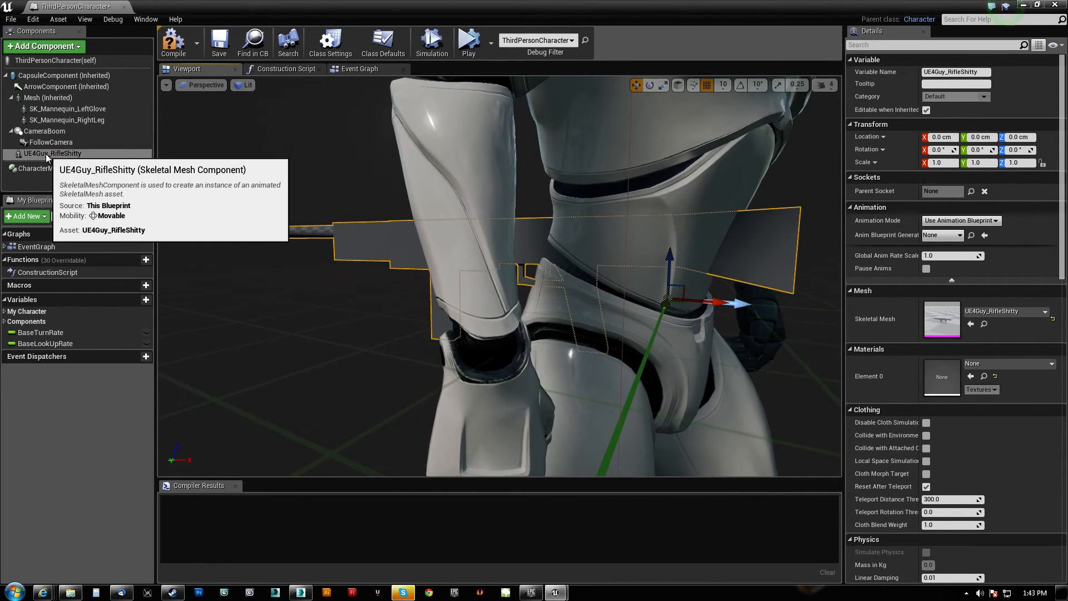
# Step: Parent the UE4Guy_RifleShitty component to the character's inherited Mesh component
pyautogui.moveTo(45, 153); pyautogui.dragTo(54, 140)
pyautogui.moveTo(57, 102); pyautogui.dragTo(56, 99)
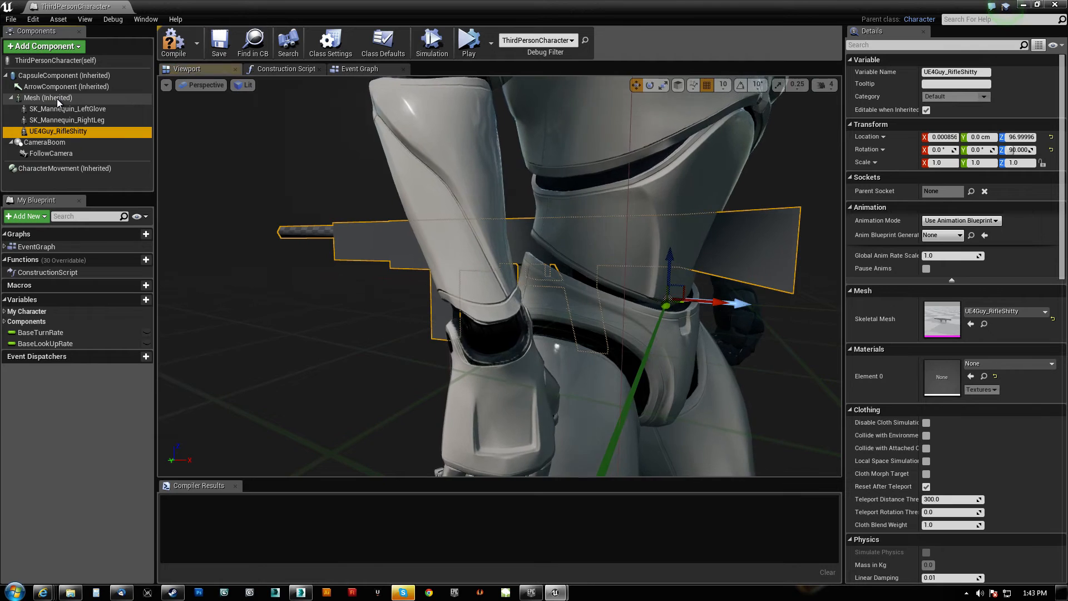
pyautogui.moveTo(499, 275)
pyautogui.mouseDown(button='right')
pyautogui.moveTo(445, 276)
pyautogui.moveTo(495, 276)
pyautogui.mouseUp(button='right')
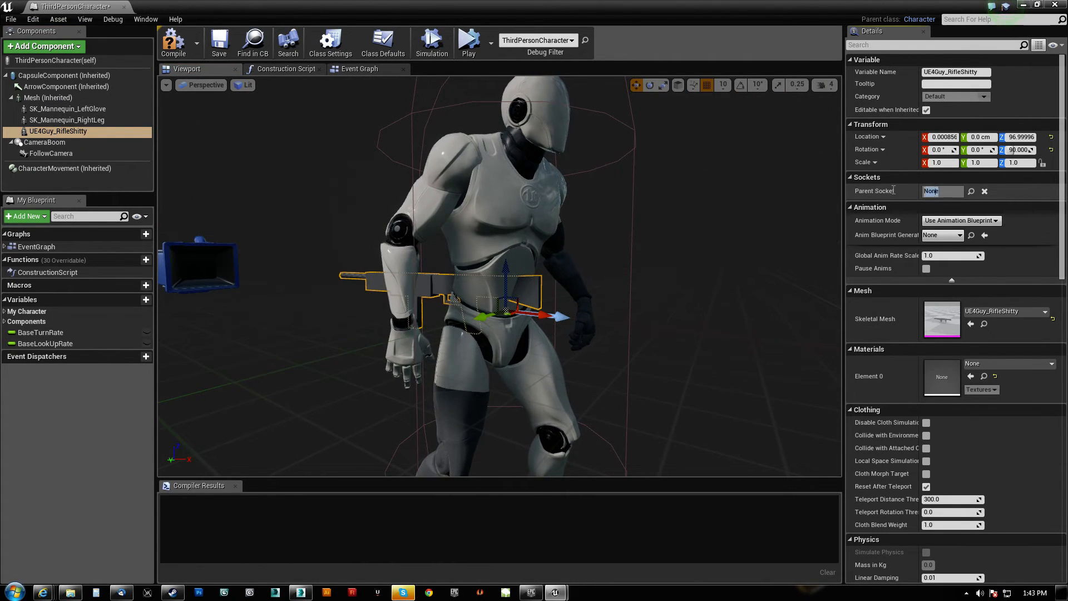
# Step: Set the rifle component's parent socket to the hand_r bone
pyautogui.click(971, 192)
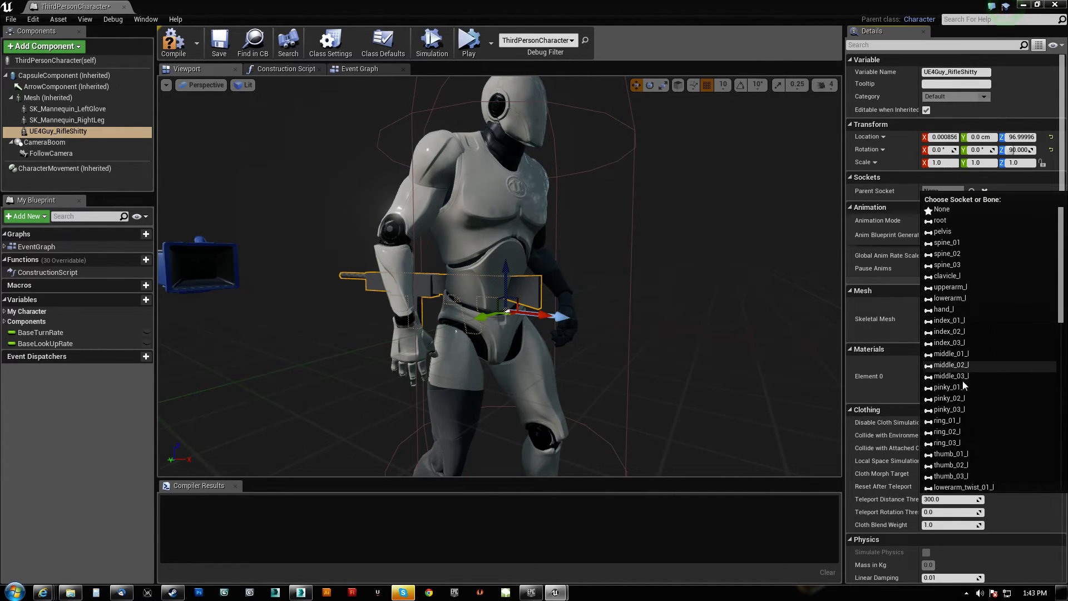
pyautogui.scroll(-1, 982, 400)
pyautogui.scroll(-3, 983, 405)
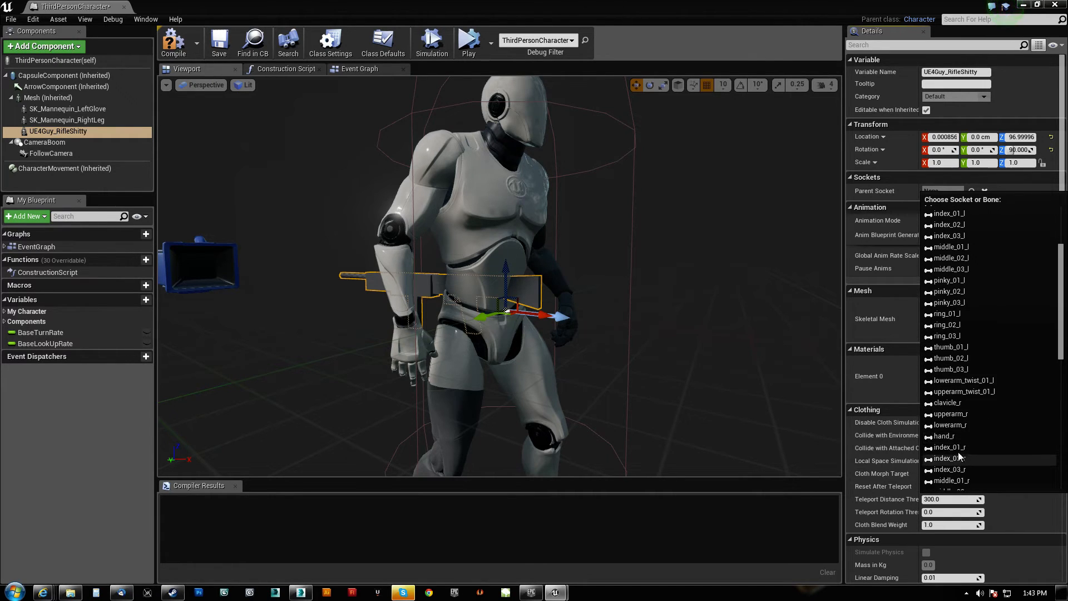
pyautogui.click(948, 436)
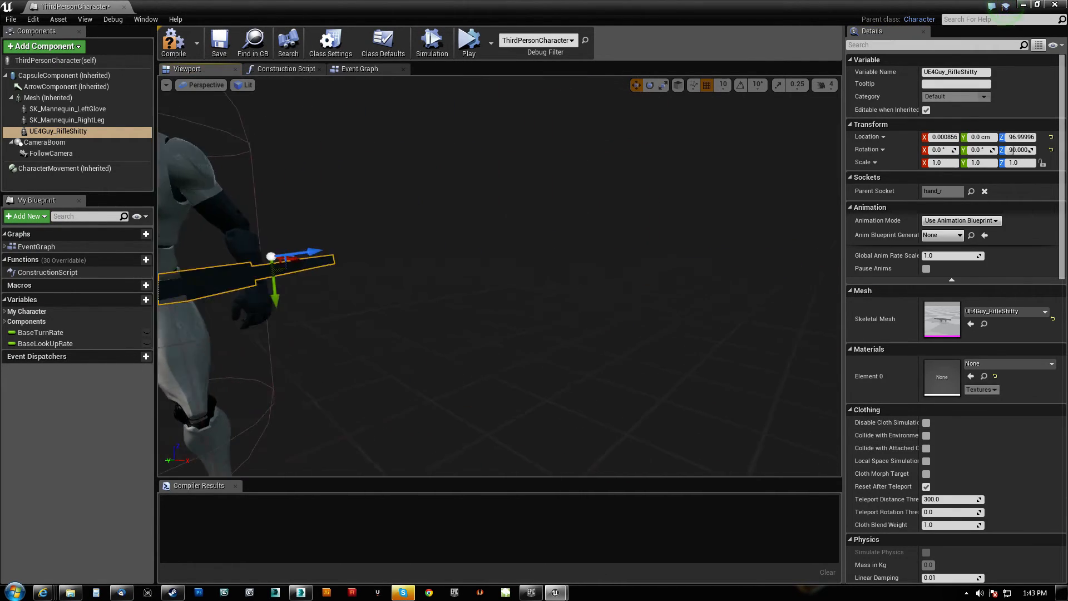
pyautogui.moveTo(699, 307); pyautogui.dragTo(640, 337, button='right')
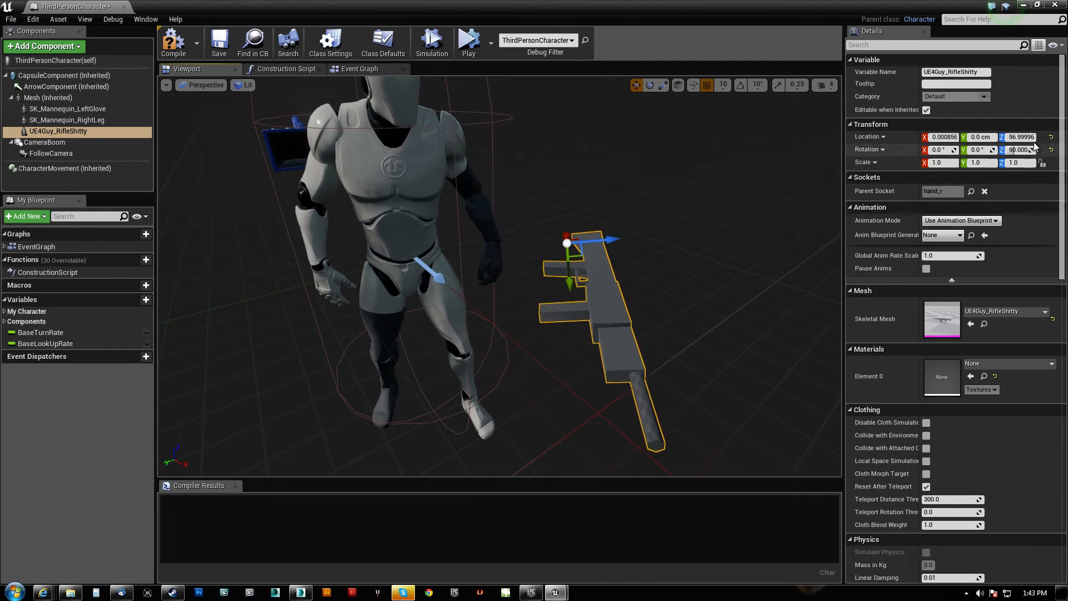
# Step: Reset the rifle component's location and rotation to their zero defaults, and inspect its placement at the right hand
pyautogui.click(1050, 137)
pyautogui.click(1050, 150)
pyautogui.moveTo(718, 312); pyautogui.dragTo(533, 187, button='right')
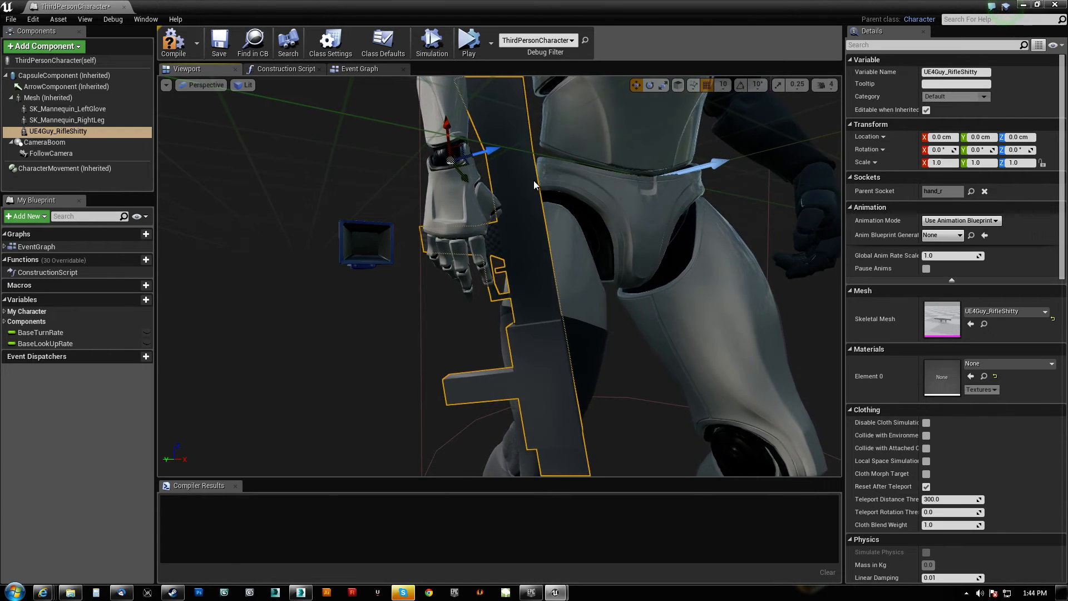
pyautogui.moveTo(536, 187); pyautogui.dragTo(492, 189, button='right')
pyautogui.press('s')
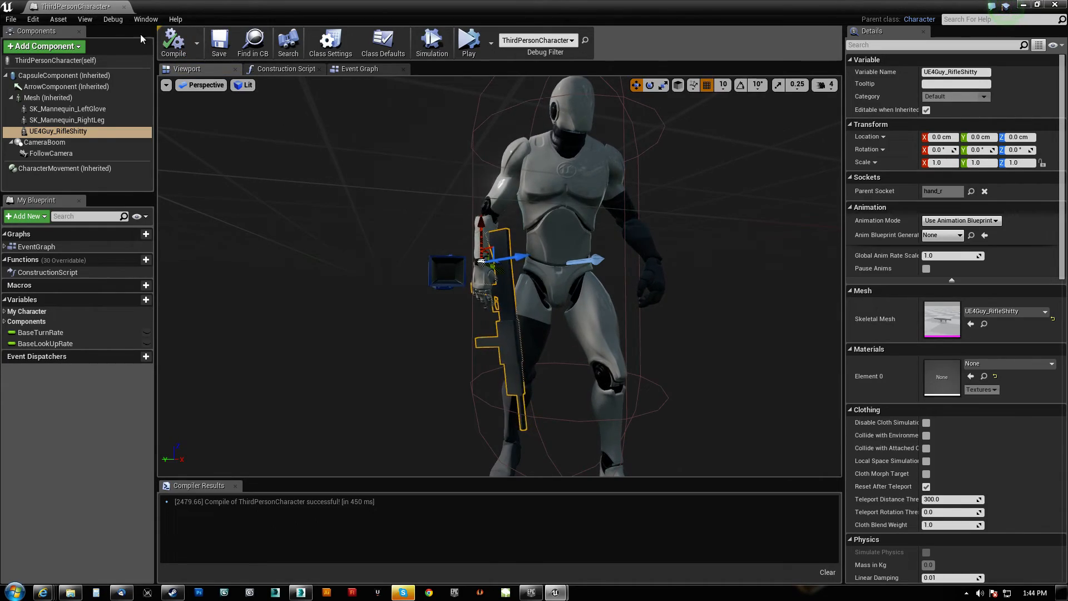
# Step: Dock the ThirdPersonCharacter blueprint editor in the main window and return to the ThirdPersonExampleMap level
pyautogui.moveTo(82, 9); pyautogui.dragTo(190, 8)
pyautogui.click(62, 7)
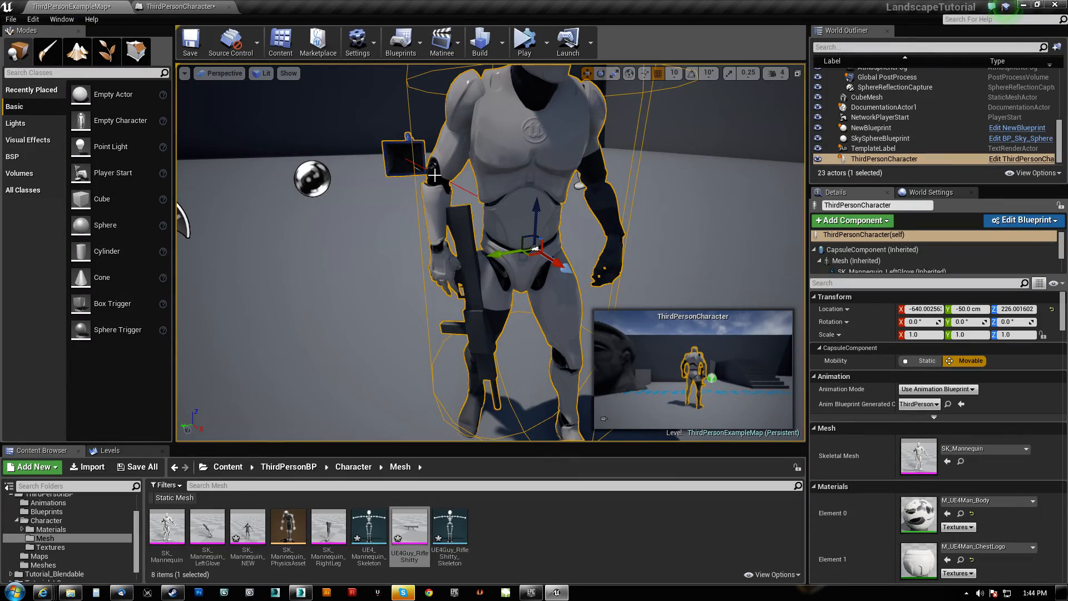
pyautogui.moveTo(506, 152); pyautogui.dragTo(522, 60, button='right')
pyautogui.press('s')
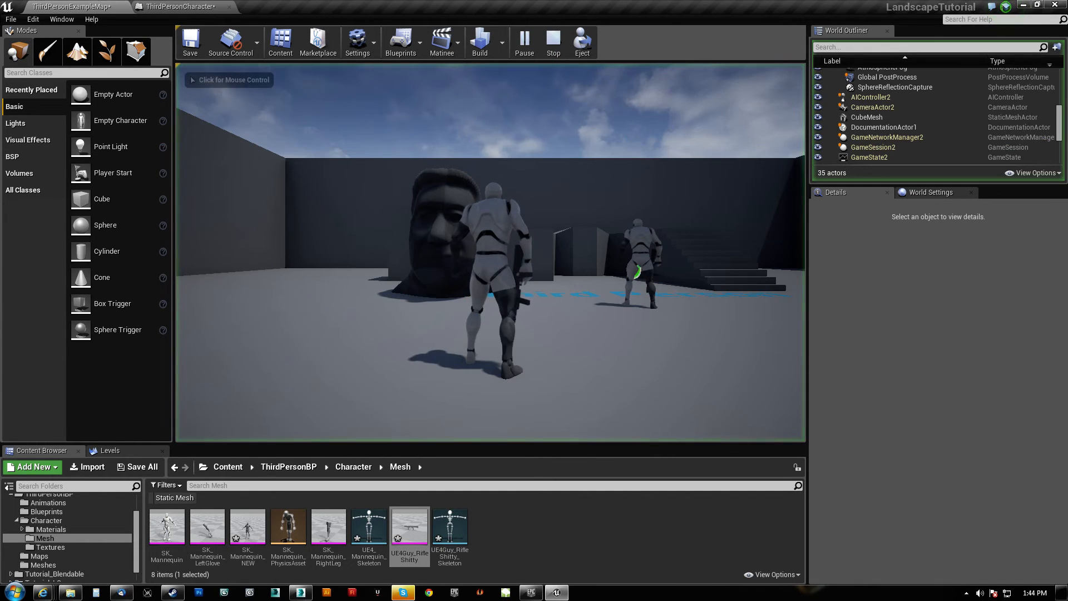
# Step: Play the level in the editor, running and jumping with the character to examine the rifle held at the right hand, and stop playing
pyautogui.click(437, 217)
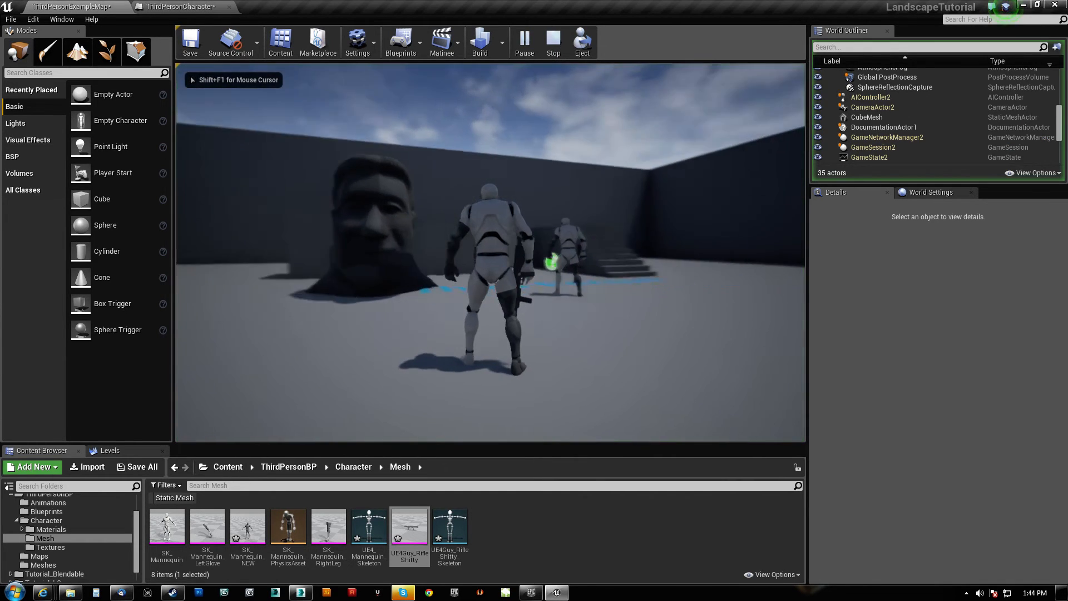
pyautogui.press('s')
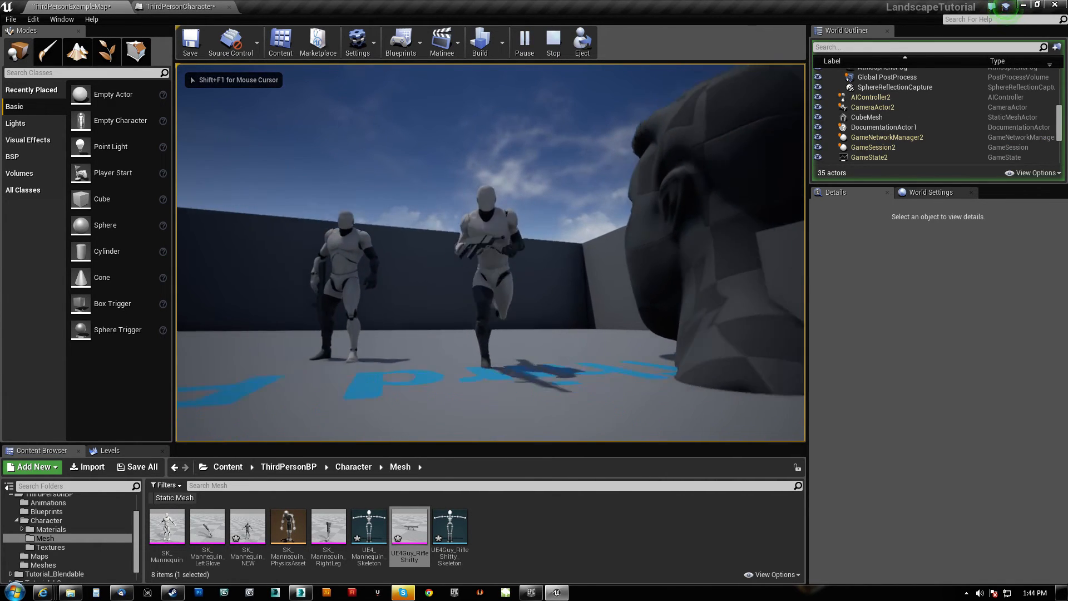
pyautogui.press('w')
pyautogui.press('s')
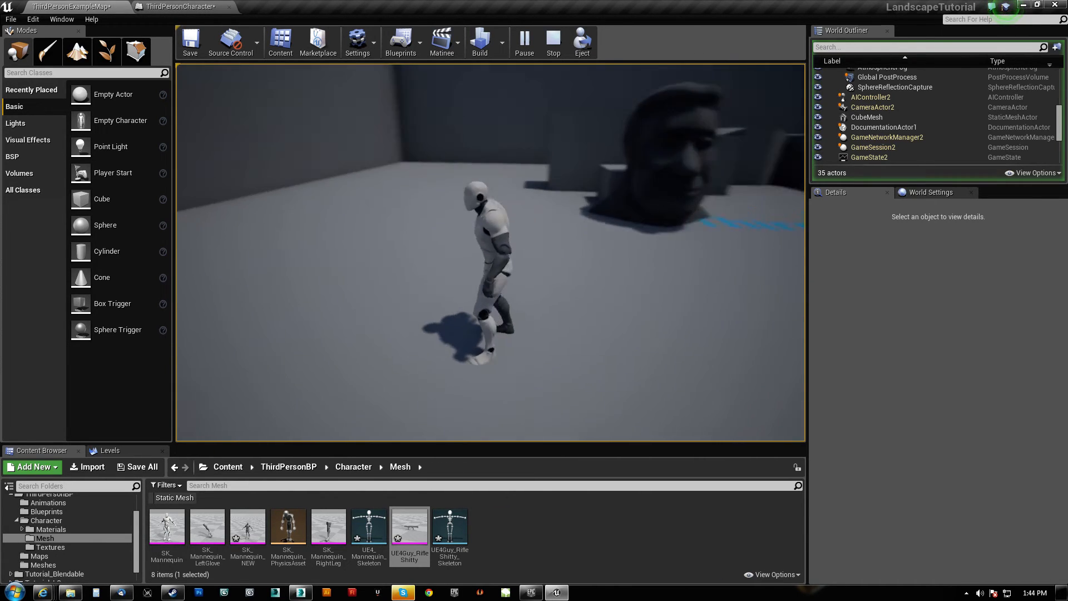
pyautogui.press('s')
pyautogui.press('w')
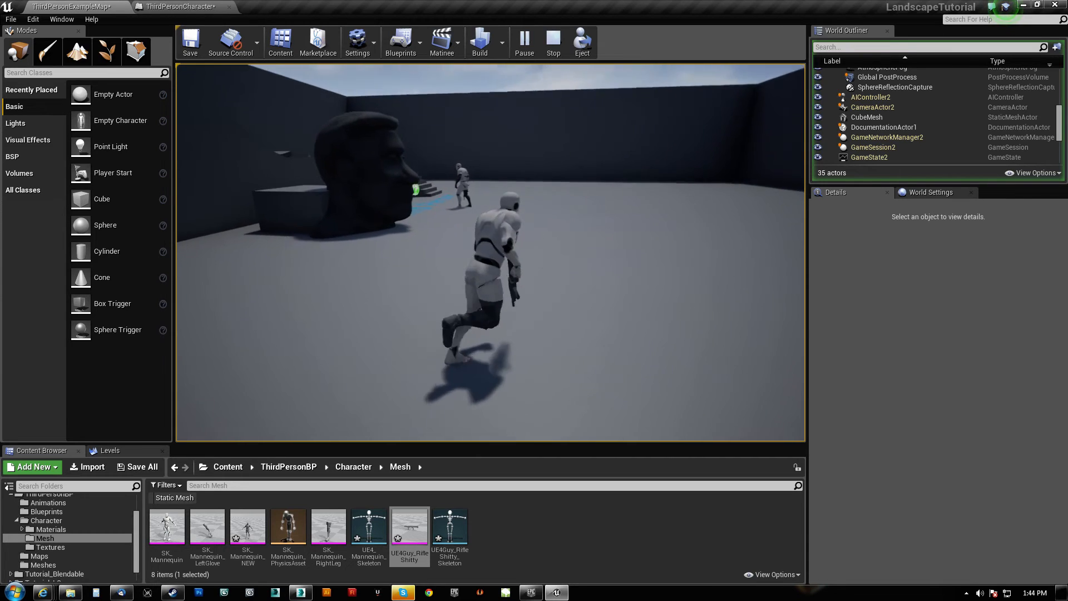
pyautogui.press('d')
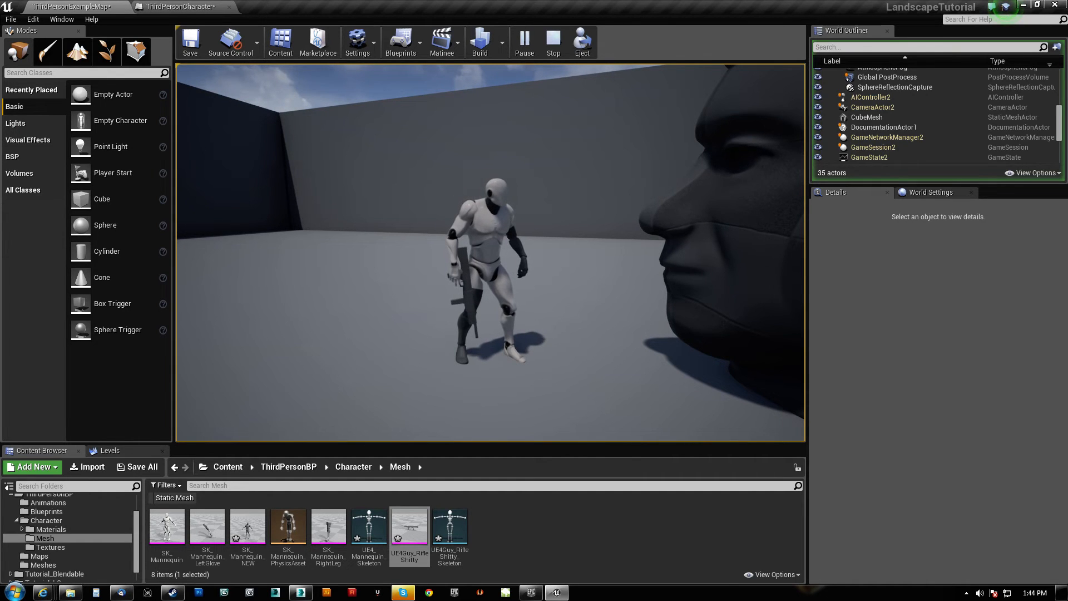
pyautogui.press('w')
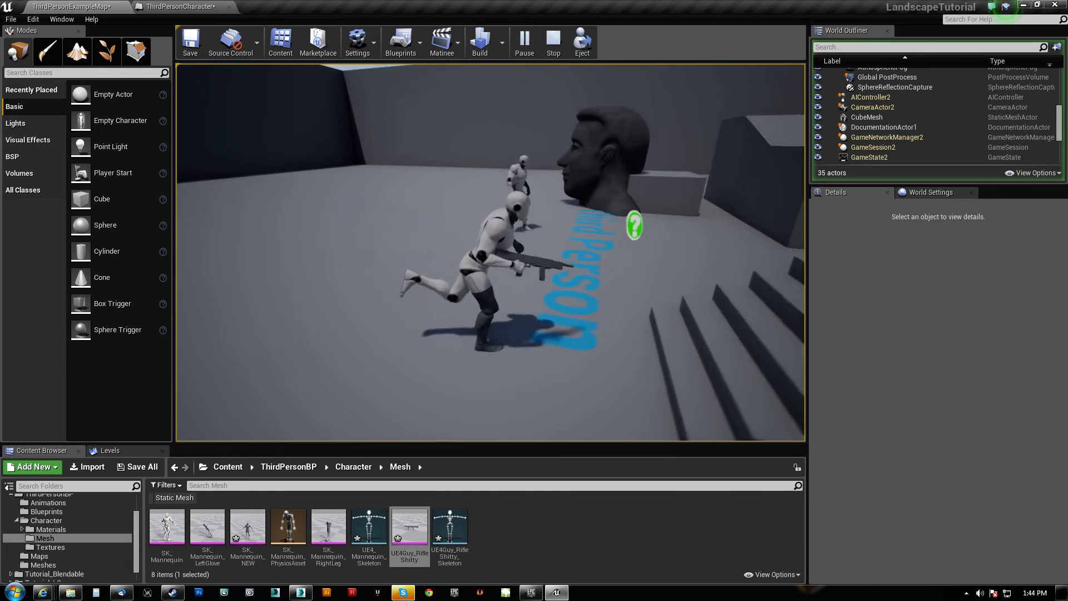
pyautogui.press('w')
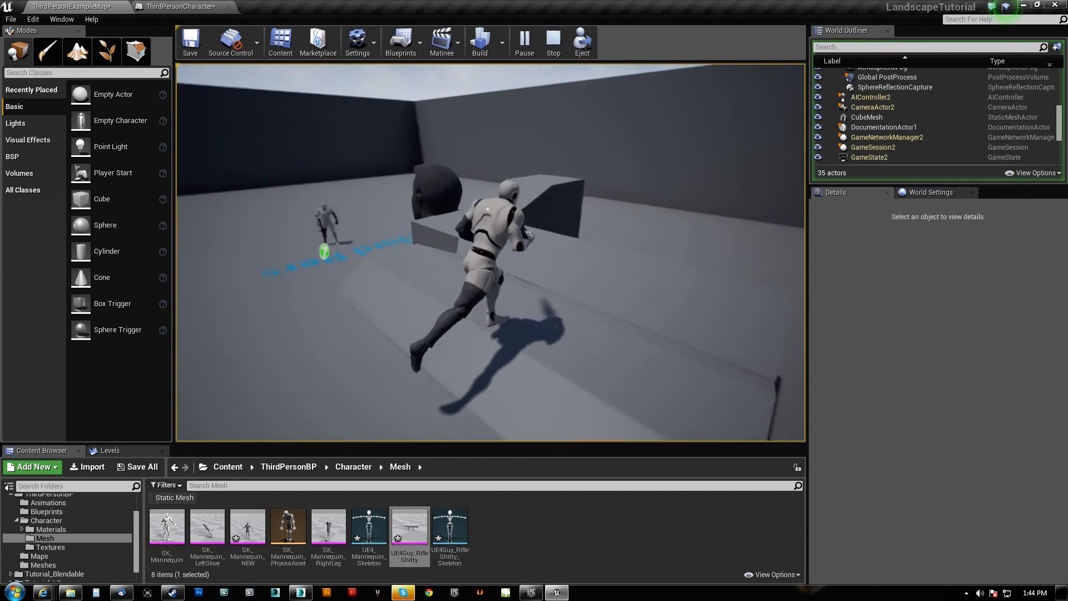
pyautogui.press('space')
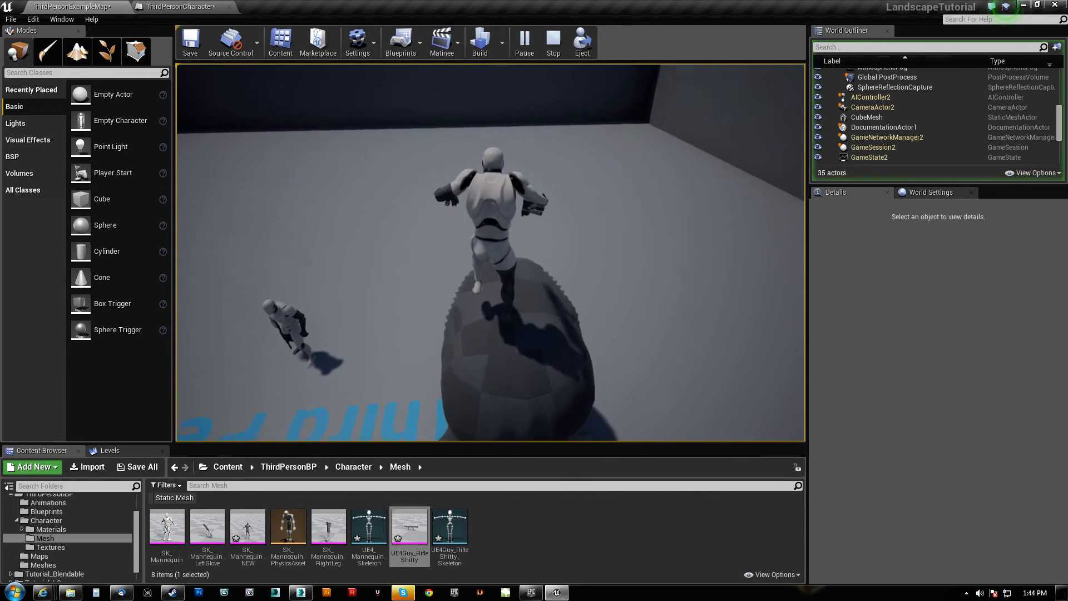
pyautogui.press('w')
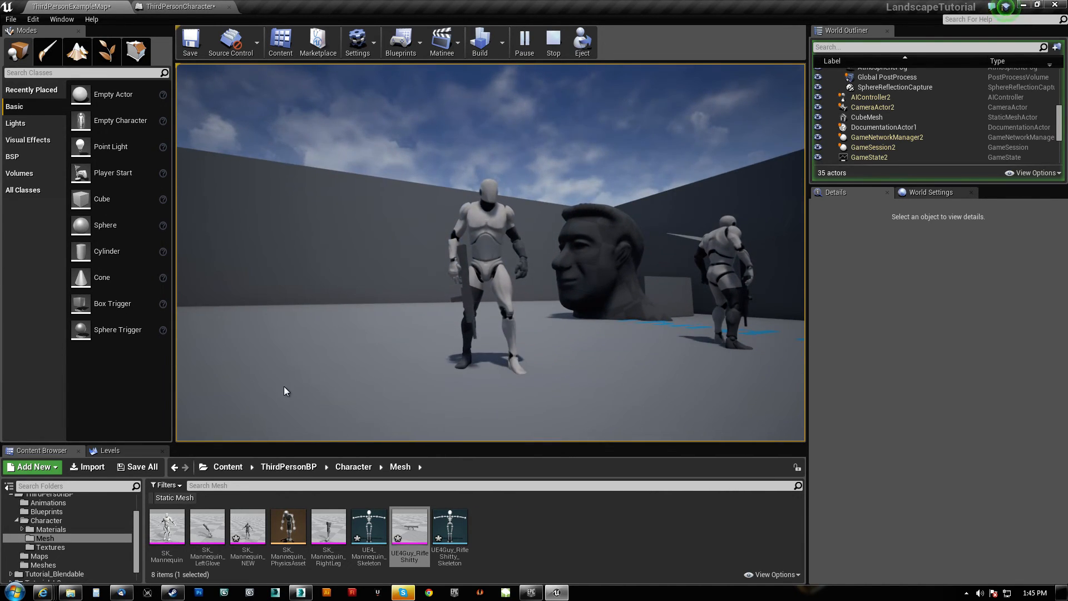
pyautogui.press('Escape')
# Step: Switch to 3ds Max and examine the hand_r bone inside the mannequin's right hand, comparing wireframe and realistic display
pyautogui.click(304, 593)
pyautogui.keyDown('alt'); pyautogui.moveTo(474, 374); pyautogui.dragTo(436, 351, button='middle'); pyautogui.keyUp('alt')
pyautogui.scroll(-4, 561, 363)
pyautogui.scroll(-5, 497, 343)
pyautogui.scroll(12, 456, 322)
pyautogui.keyDown('alt'); pyautogui.moveTo(479, 280); pyautogui.dragTo(555, 254, button='middle'); pyautogui.keyUp('alt')
pyautogui.scroll(4, 479, 280)
pyautogui.press('F3')
pyautogui.scroll(-1, 487, 288)
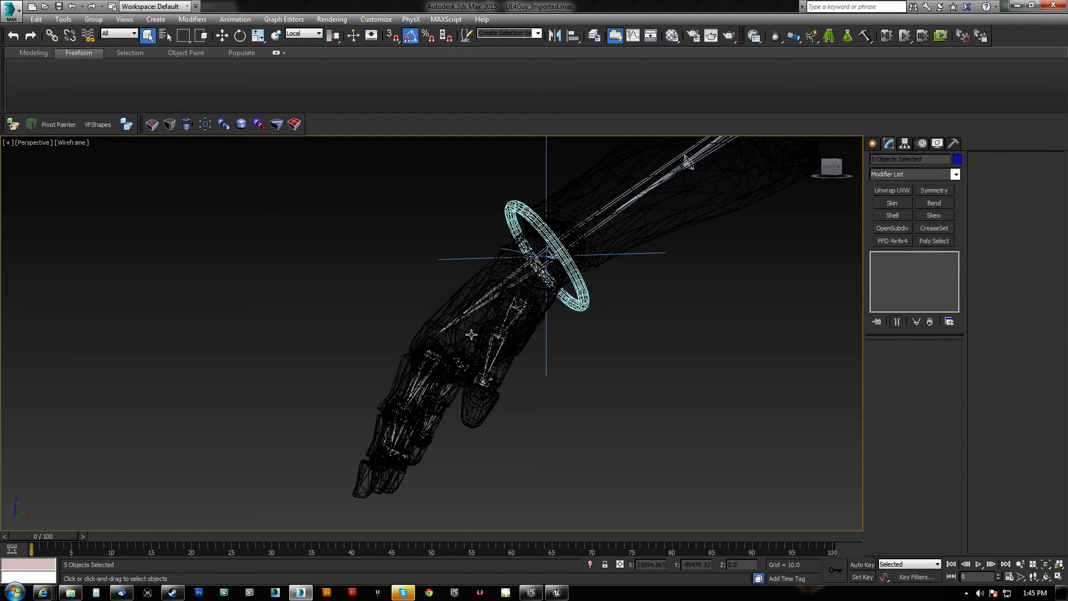
pyautogui.press('F3')
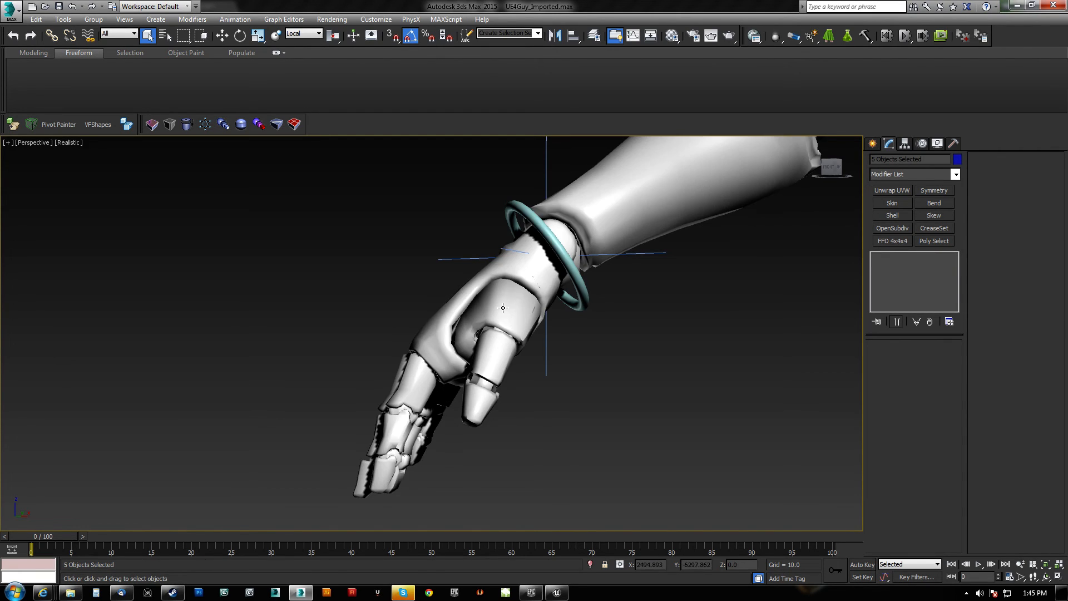
pyautogui.scroll(1, 507, 371)
pyautogui.keyDown('alt'); pyautogui.moveTo(485, 368); pyautogui.dragTo(456, 346, button='middle'); pyautogui.keyUp('alt')
pyautogui.press('F3')
pyautogui.press('F3')
pyautogui.press('F3')
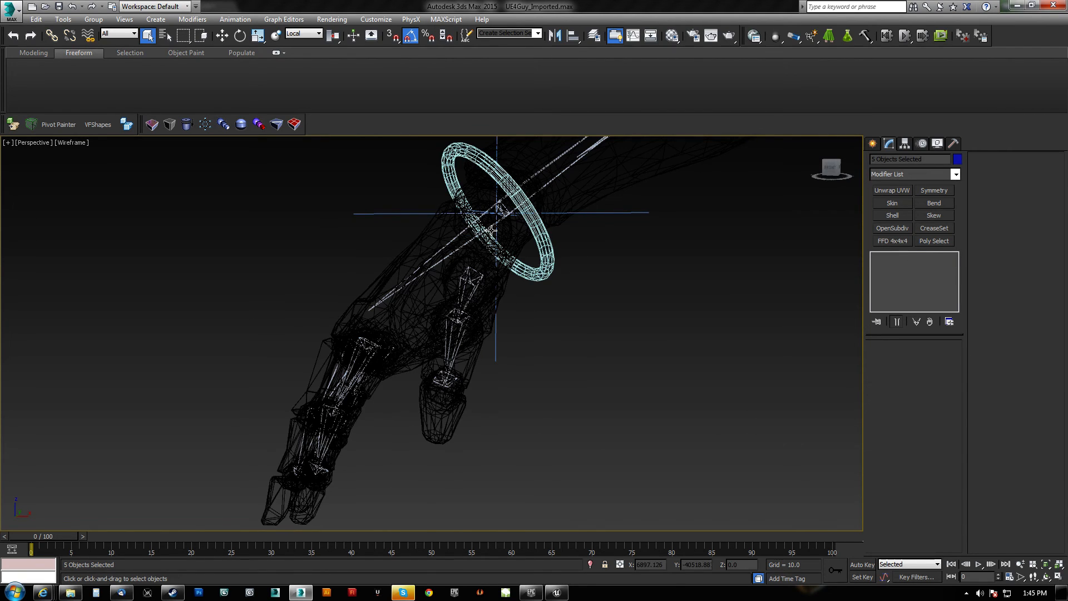
pyautogui.click(492, 227)
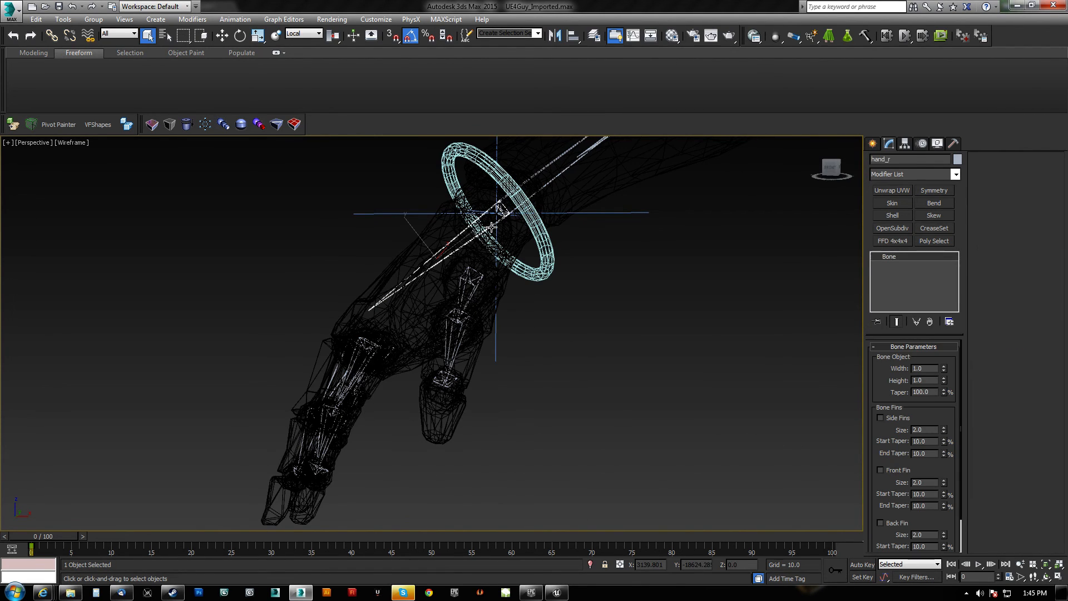
pyautogui.press('F3')
# Step: Make the SK_Mannequin mesh see-through so the hand bones can be viewed inside it
pyautogui.click(436, 293)
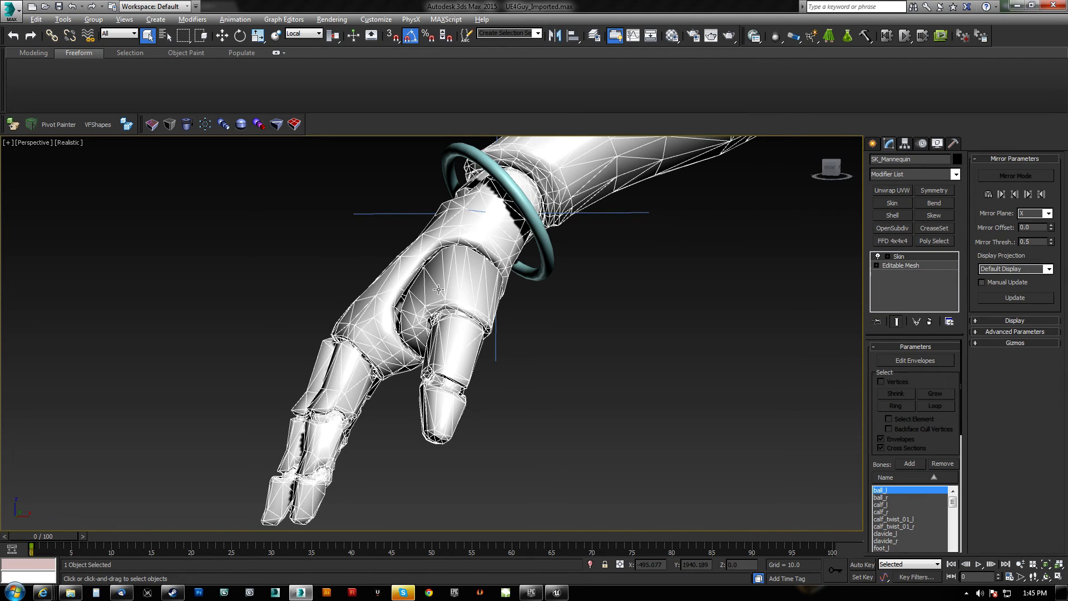
pyautogui.hotkey('alt', 'x')
pyautogui.click(576, 332)
pyautogui.click(460, 237)
pyautogui.click(461, 238)
# Step: Set the perspective viewport's visual style to Shaded
pyautogui.moveTo(580, 339)
pyautogui.keyDown('alt'); pyautogui.mouseDown(button='middle')
pyautogui.moveTo(586, 306)
pyautogui.moveTo(560, 258)
pyautogui.moveTo(624, 319)
pyautogui.moveTo(577, 360)
pyautogui.moveTo(570, 398)
pyautogui.moveTo(701, 330)
pyautogui.moveTo(745, 320)
pyautogui.moveTo(757, 346)
pyautogui.moveTo(693, 380)
pyautogui.moveTo(616, 328)
pyautogui.moveTo(400, 333)
pyautogui.mouseUp(button='middle'); pyautogui.keyUp('alt')
pyautogui.click(66, 146)
pyautogui.click(67, 143)
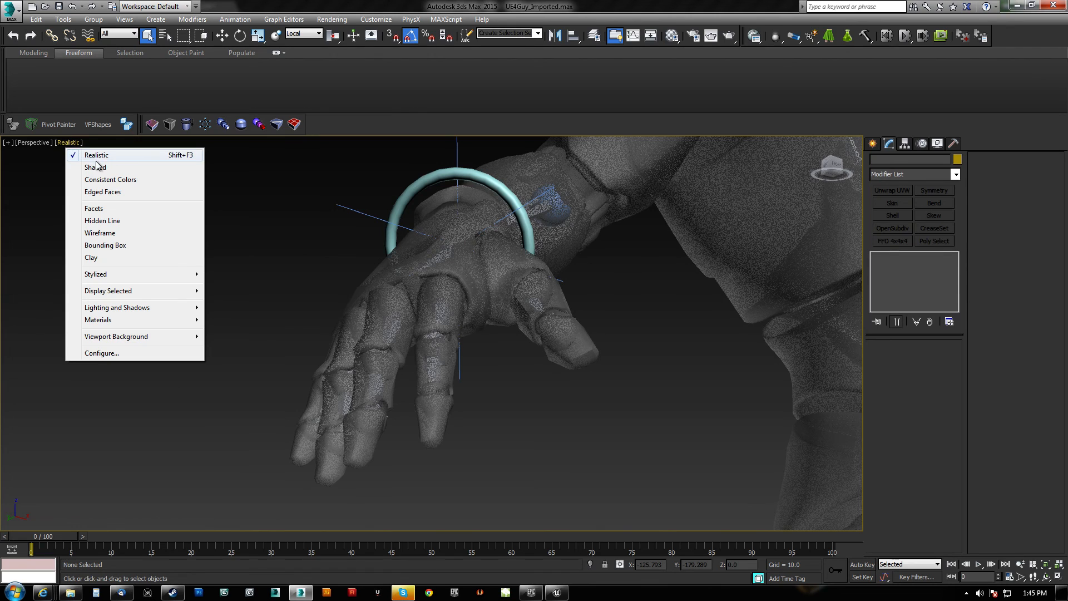
pyautogui.click(98, 168)
# Step: Examine the mannequin's right hand and the blockout rifle at its feet from several angles
pyautogui.moveTo(467, 299)
pyautogui.keyDown('alt'); pyautogui.mouseDown(button='middle')
pyautogui.moveTo(500, 350)
pyautogui.moveTo(501, 312)
pyautogui.moveTo(477, 345)
pyautogui.moveTo(507, 235)
pyautogui.moveTo(484, 236)
pyautogui.mouseUp(button='middle'); pyautogui.keyUp('alt')
pyautogui.click(482, 238)
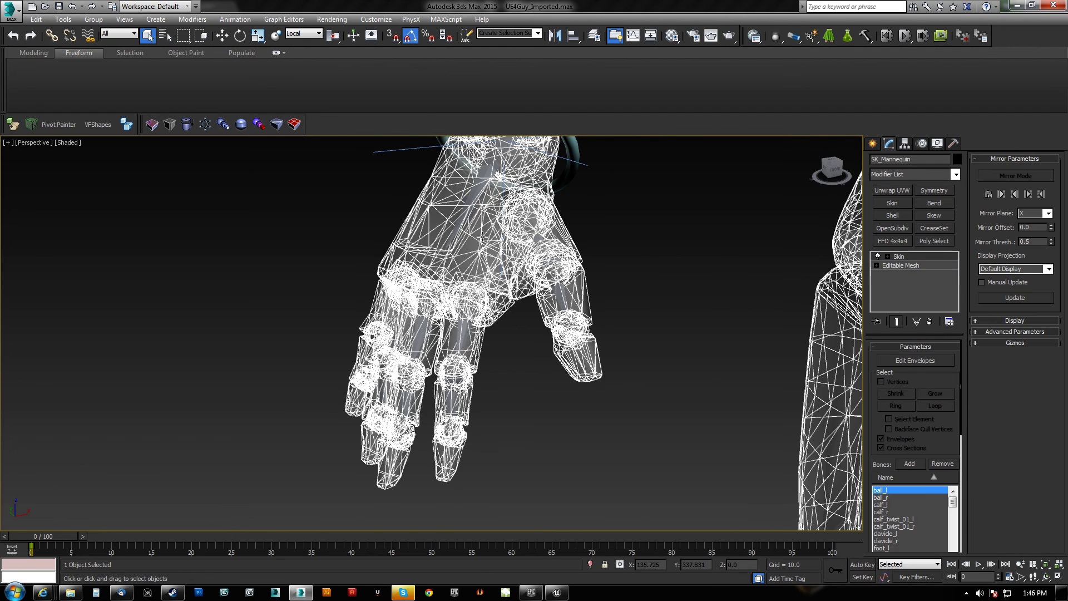
pyautogui.click(229, 270)
pyautogui.keyDown('alt'); pyautogui.moveTo(230, 270); pyautogui.dragTo(402, 277, button='middle'); pyautogui.keyUp('alt')
pyautogui.keyDown('alt'); pyautogui.moveTo(419, 358); pyautogui.dragTo(339, 268, button='middle'); pyautogui.keyUp('alt')
pyautogui.press('z')
pyautogui.keyDown('alt'); pyautogui.moveTo(409, 339); pyautogui.dragTo(474, 350, button='middle'); pyautogui.keyUp('alt')
pyautogui.scroll(5, 442, 384)
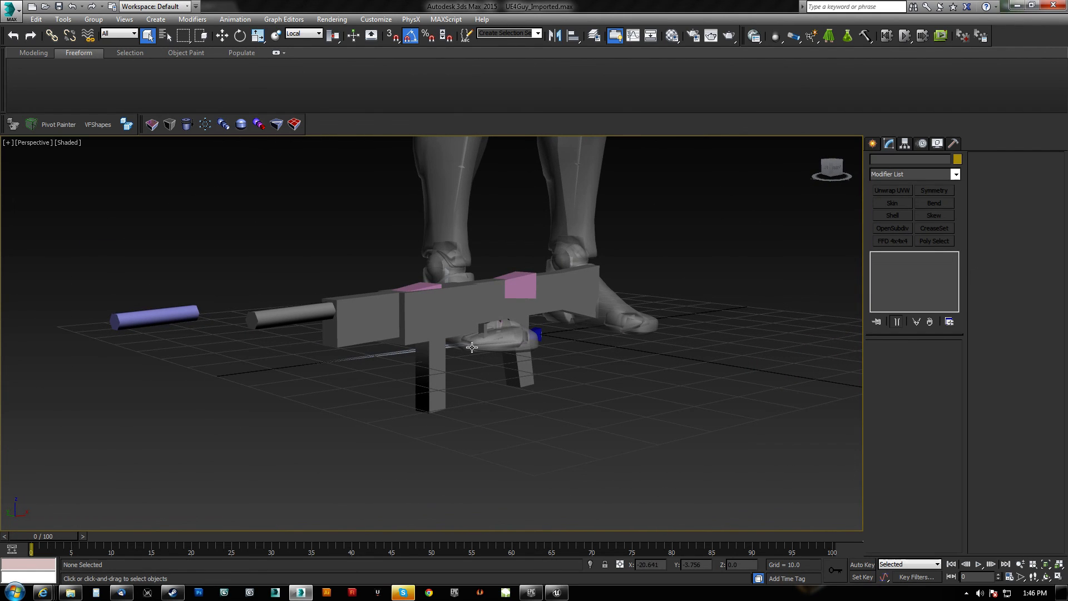
pyautogui.moveTo(453, 355)
pyautogui.keyDown('alt'); pyautogui.mouseDown(button='middle')
pyautogui.moveTo(509, 378)
pyautogui.moveTo(483, 431)
pyautogui.moveTo(361, 429)
pyautogui.moveTo(303, 360)
pyautogui.moveTo(496, 304)
pyautogui.moveTo(498, 251)
pyautogui.moveTo(509, 279)
pyautogui.moveTo(496, 335)
pyautogui.moveTo(458, 341)
pyautogui.mouseUp(button='middle'); pyautogui.keyUp('alt')
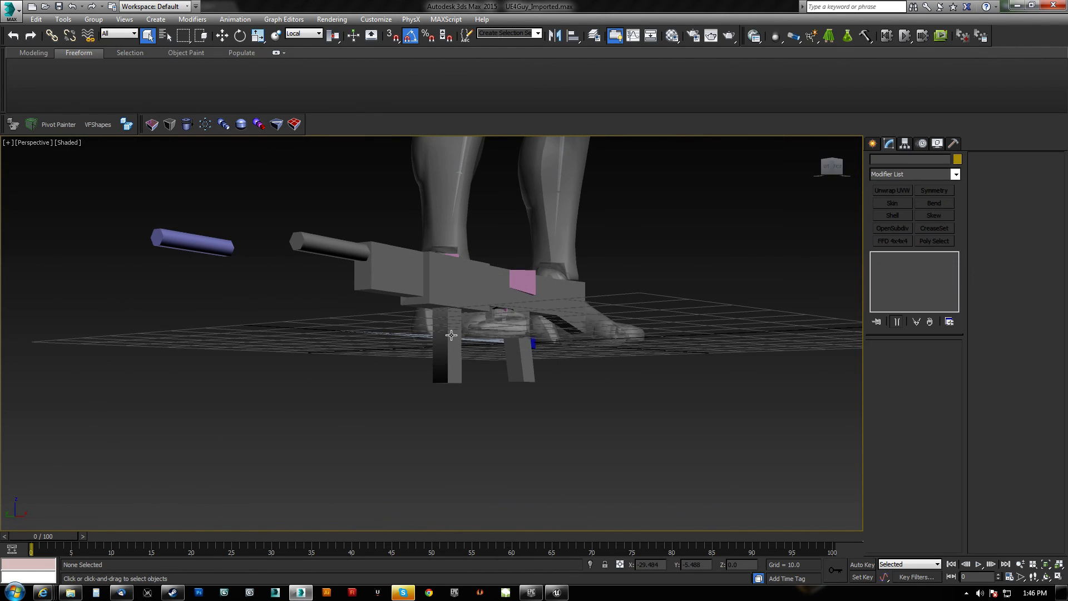